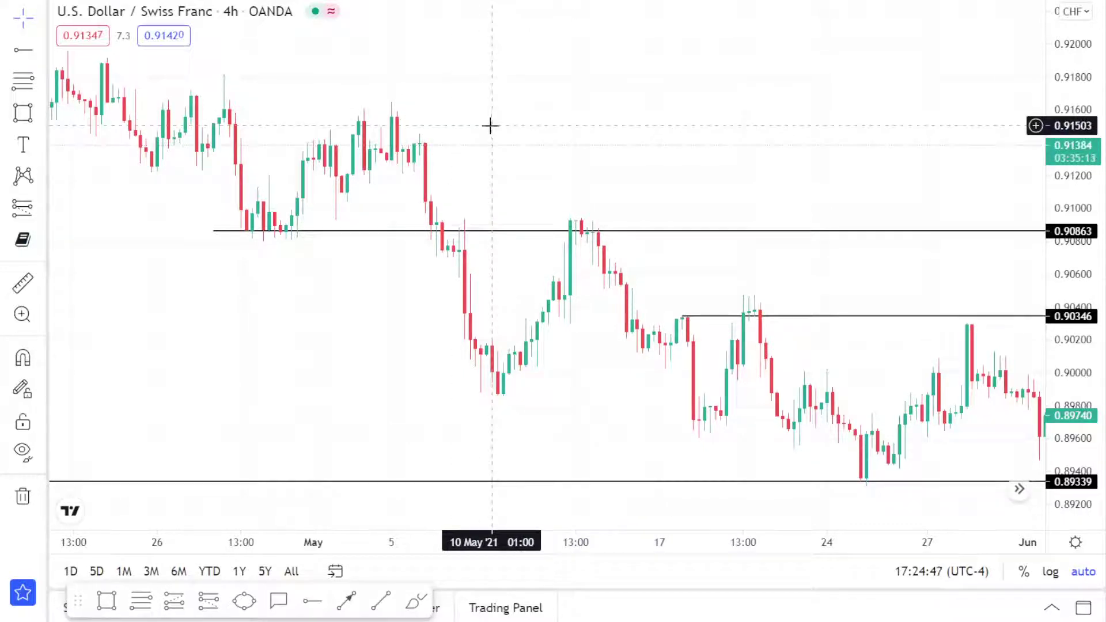
# Step: Examine the USD/CHF 4-hour price swings around the marked horizontal levels from late April to early July 2021
pyautogui.scroll(5, 422, 101)
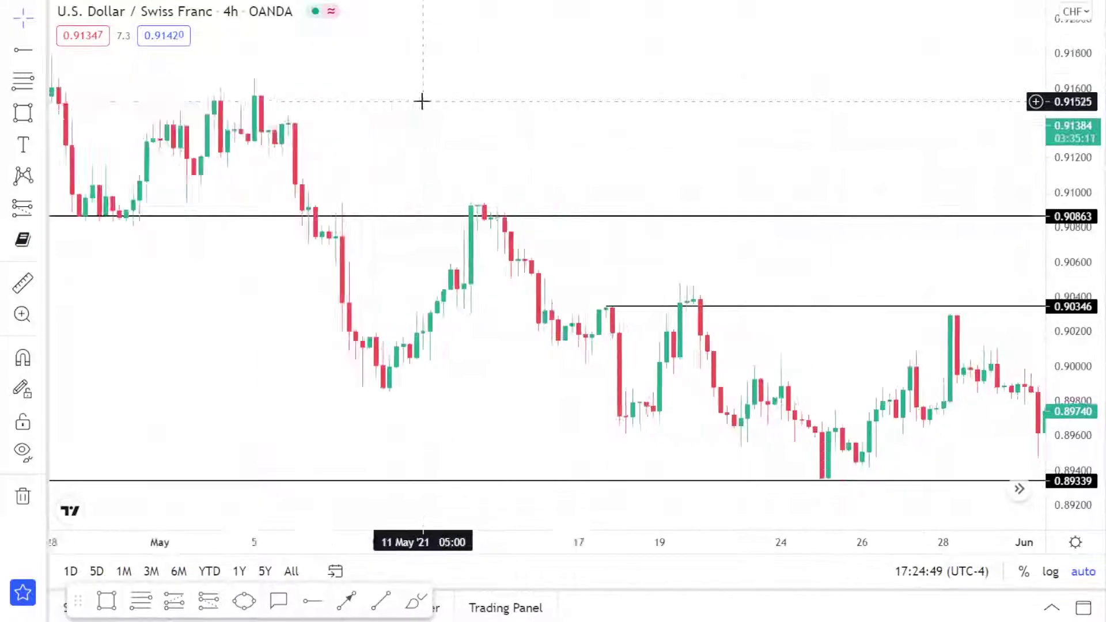
pyautogui.scroll(-3, 432, 101)
pyautogui.hscroll(-2, 496, 111)
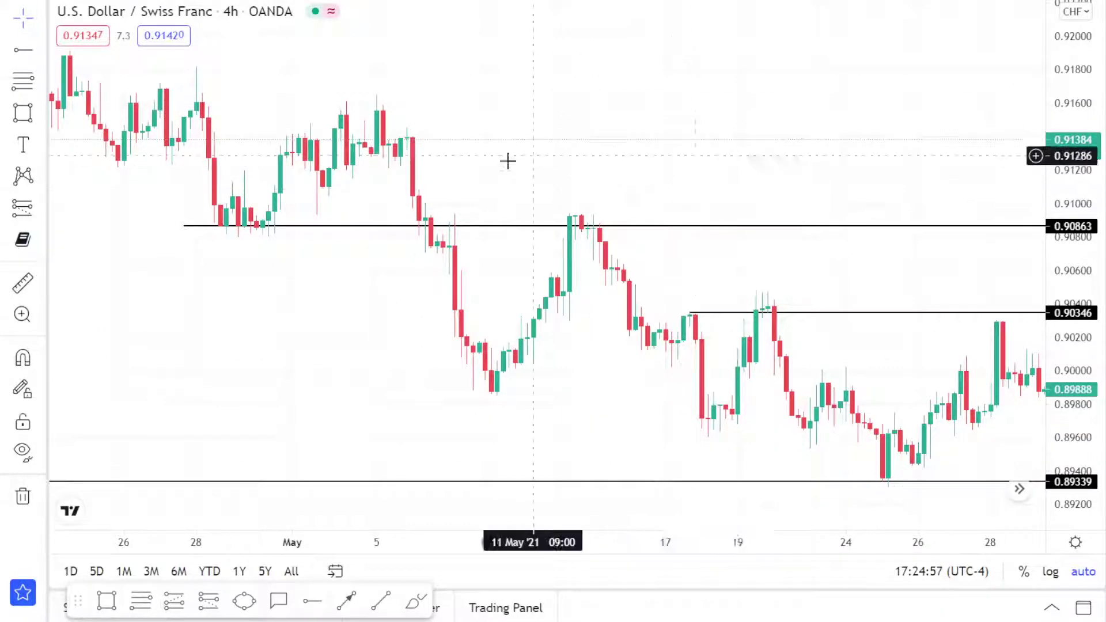
pyautogui.moveTo(676, 145); pyautogui.dragTo(427, 181)
pyautogui.scroll(-3, 551, 146)
pyautogui.hscroll(5, 600, 346)
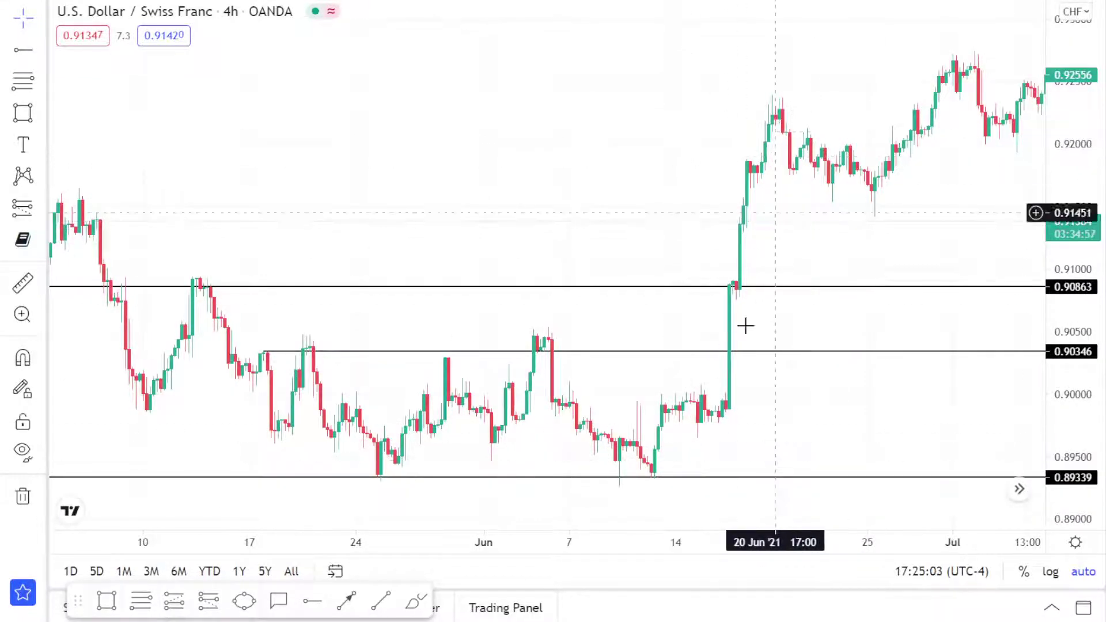
pyautogui.hscroll(-10, 778, 146)
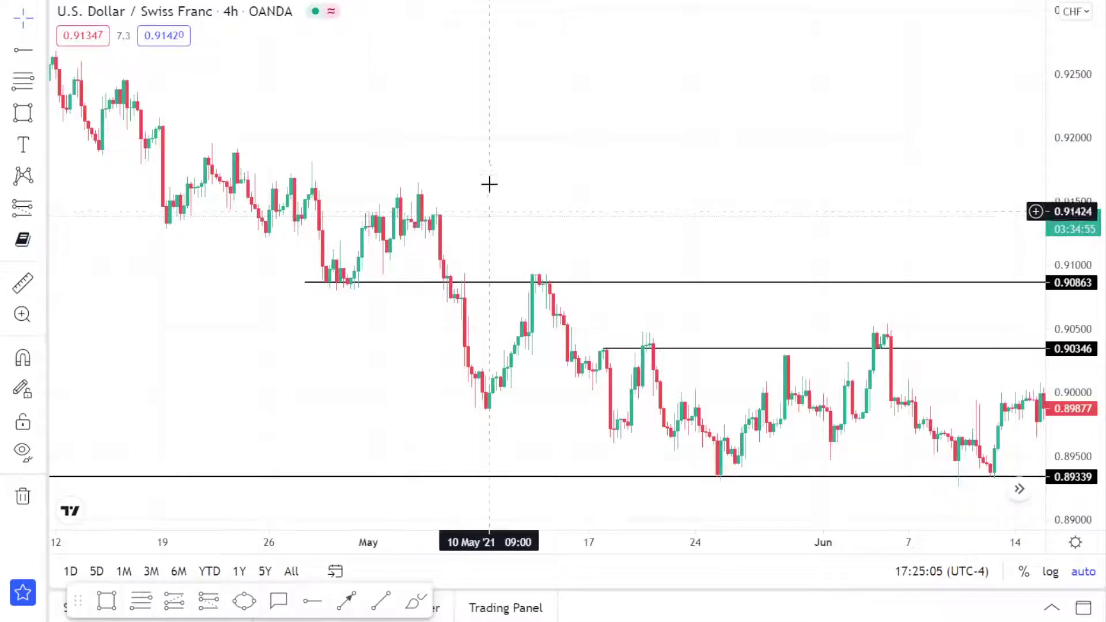
pyautogui.scroll(2, 490, 172)
pyautogui.scroll(1, 530, 150)
pyautogui.hscroll(-3, 622, 141)
pyautogui.scroll(2, 628, 147)
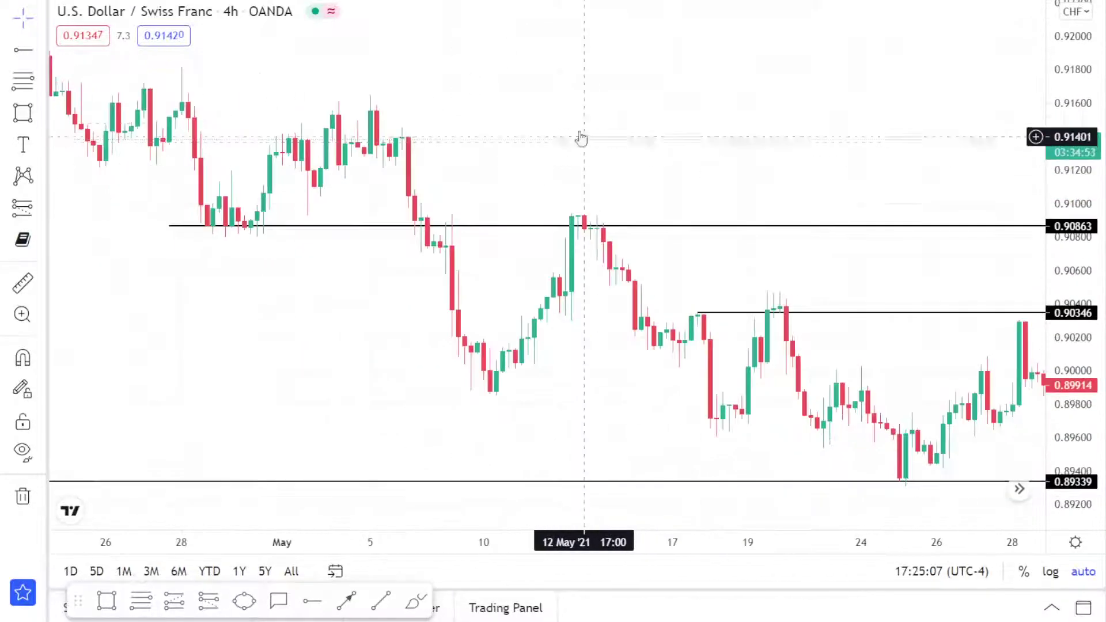
# Step: Draw a rectangle over the decline from 5 to 10 May, between about 0.91717 and 0.89781, and make it more transparent
pyautogui.moveTo(580, 138); pyautogui.dragTo(717, 123)
pyautogui.scroll(3, 603, 165)
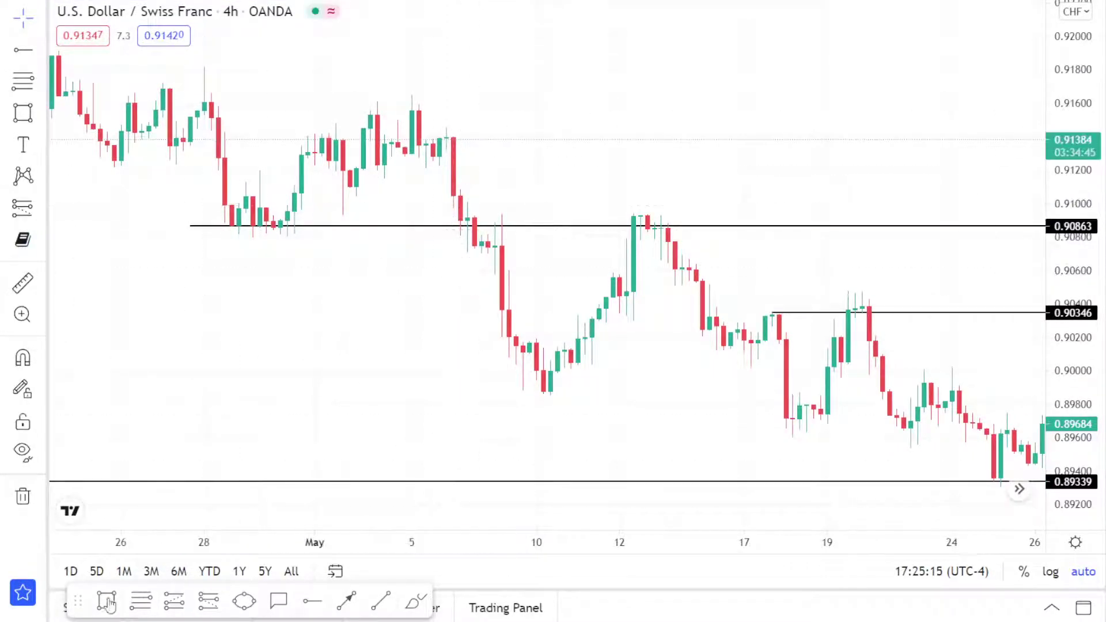
pyautogui.moveTo(412, 84)
pyautogui.mouseDown()
pyautogui.moveTo(511, 340)
pyautogui.moveTo(557, 408)
pyautogui.mouseUp()
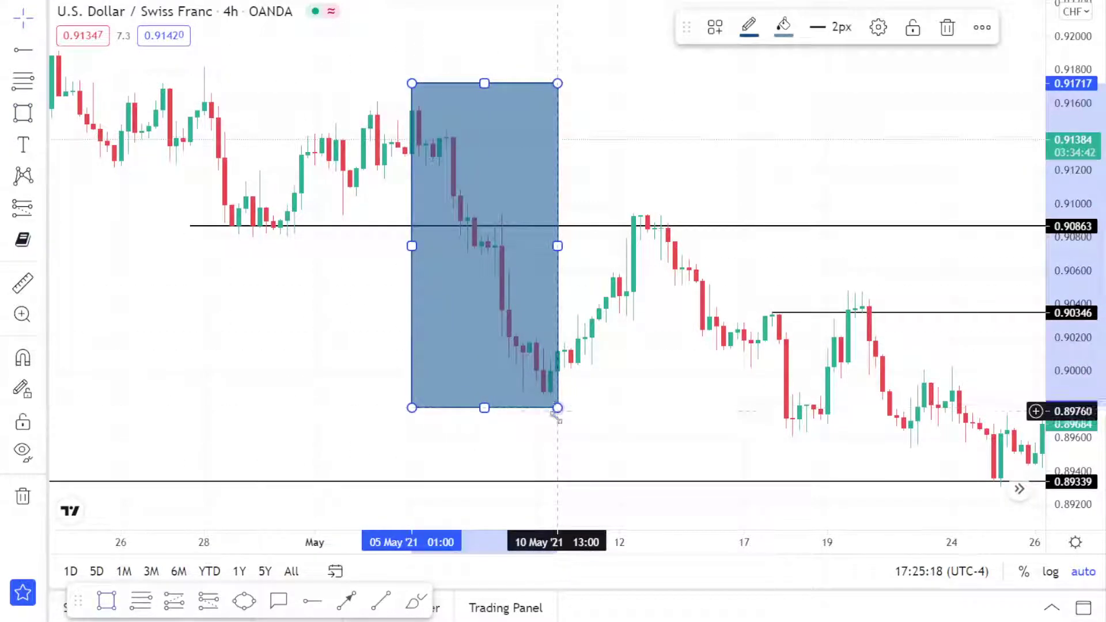
pyautogui.click(746, 33)
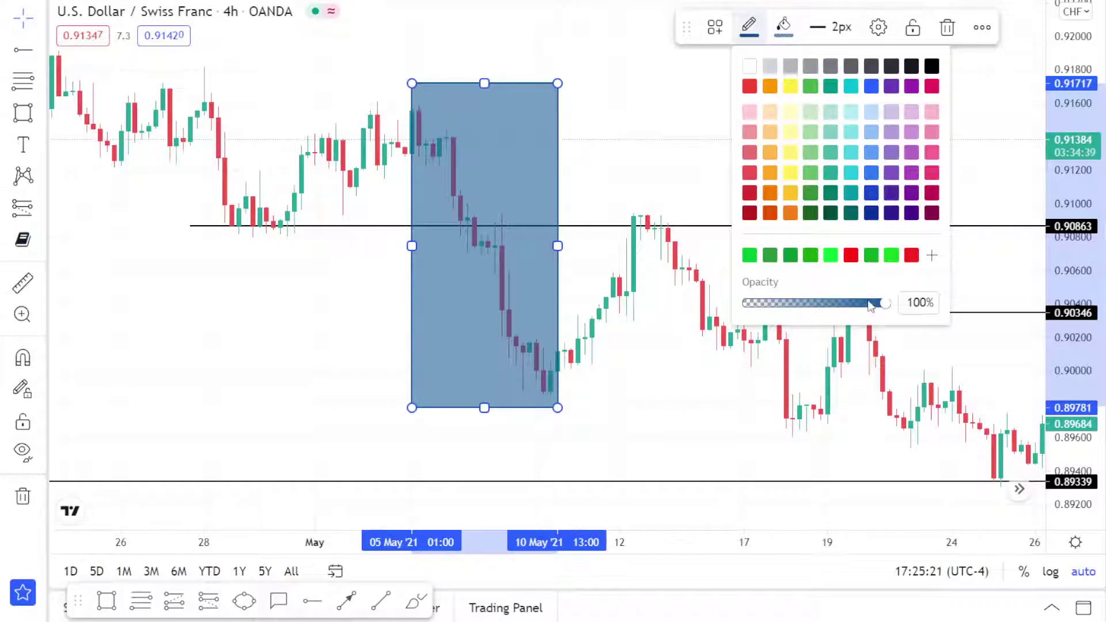
pyautogui.moveTo(839, 310); pyautogui.dragTo(828, 307)
pyautogui.click(784, 32)
pyautogui.click(647, 144)
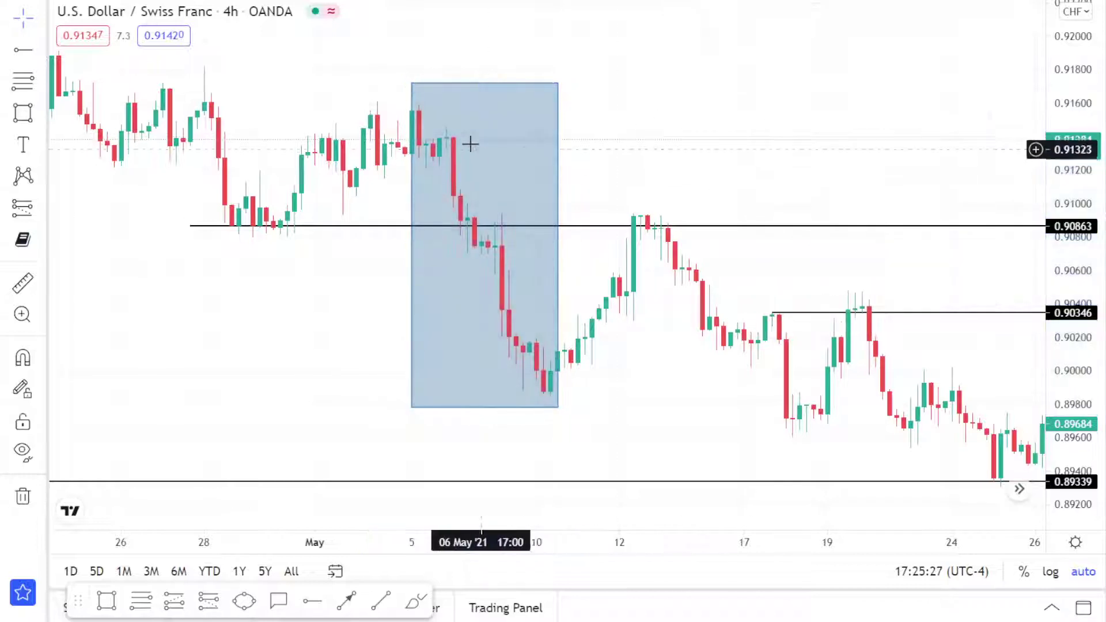
# Step: Mark the 5 May swing high and the 10 May swing low with one small ellipse each
pyautogui.click(244, 601)
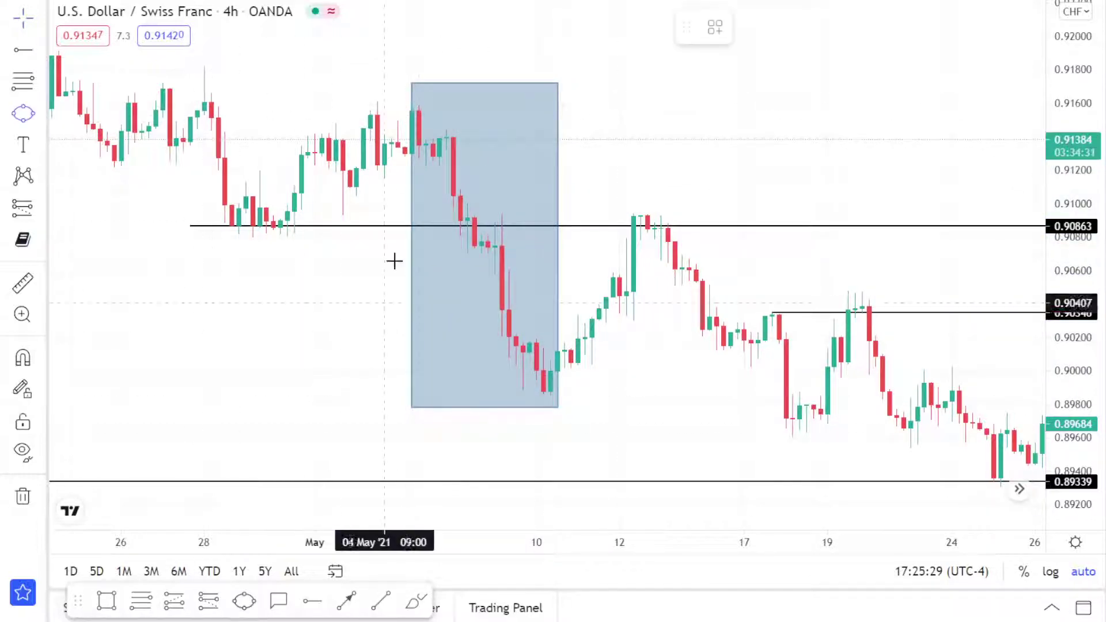
pyautogui.click(397, 84)
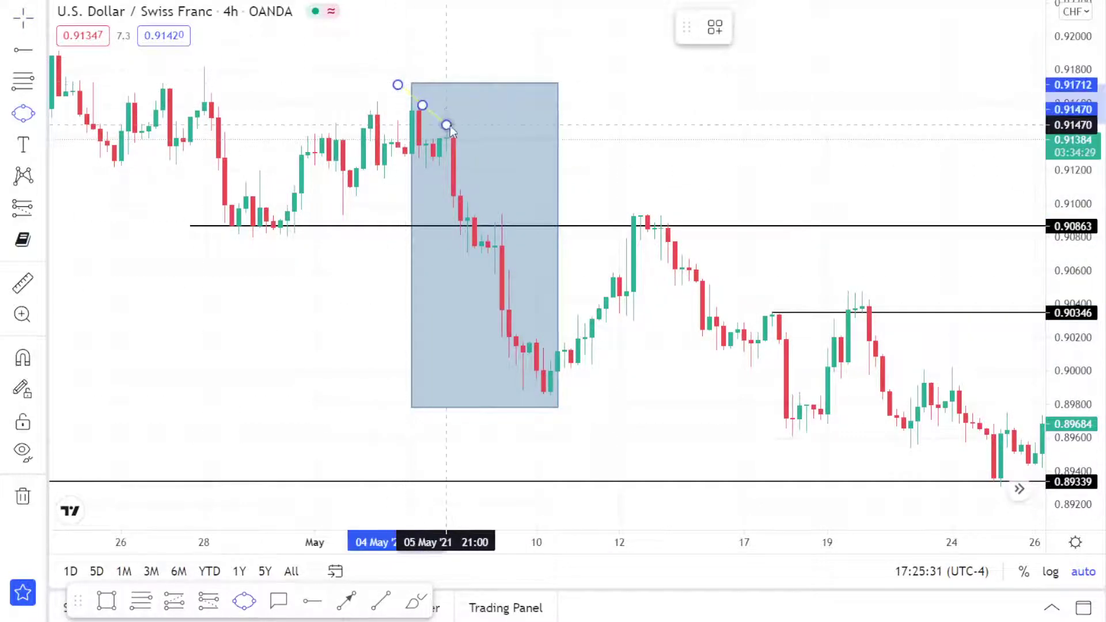
pyautogui.click(464, 106)
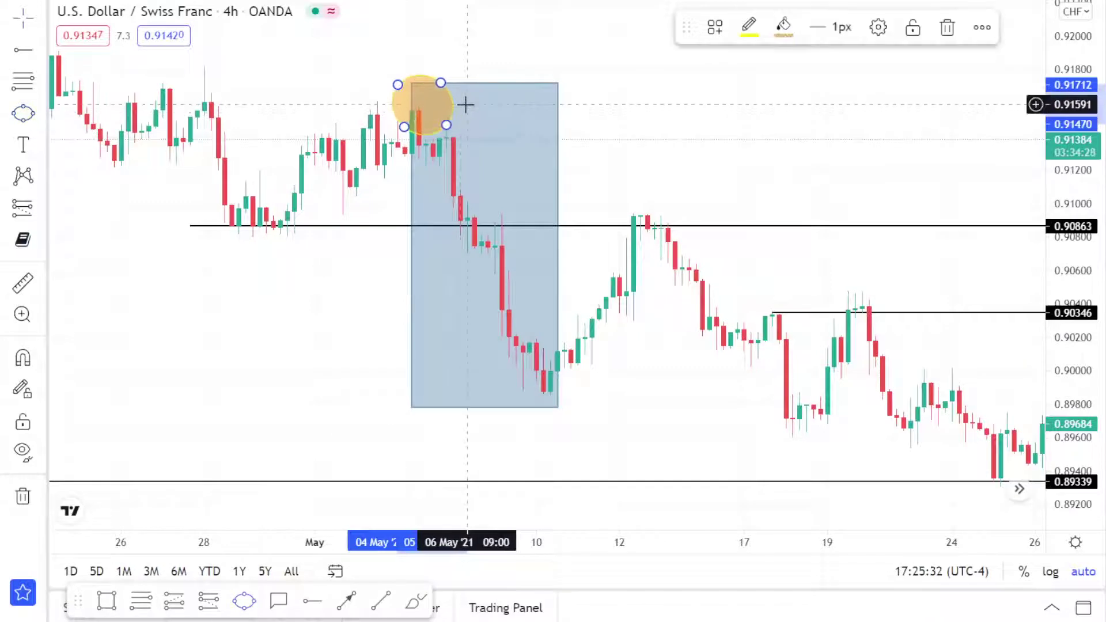
pyautogui.click(245, 601)
pyautogui.click(543, 370)
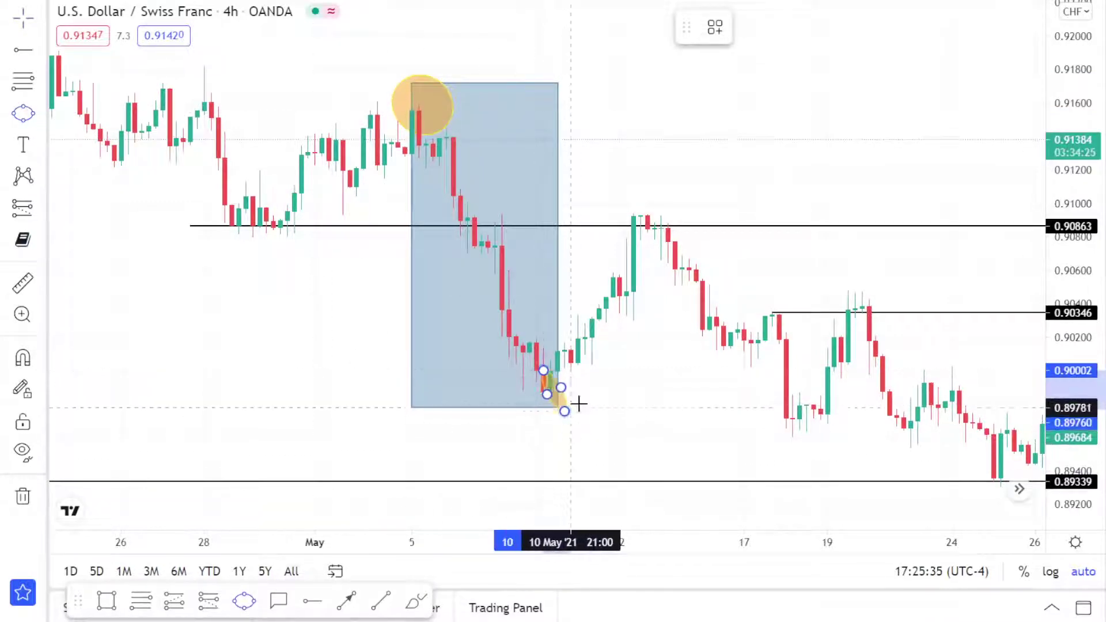
pyautogui.click(576, 402)
pyautogui.moveTo(575, 399); pyautogui.dragTo(565, 400)
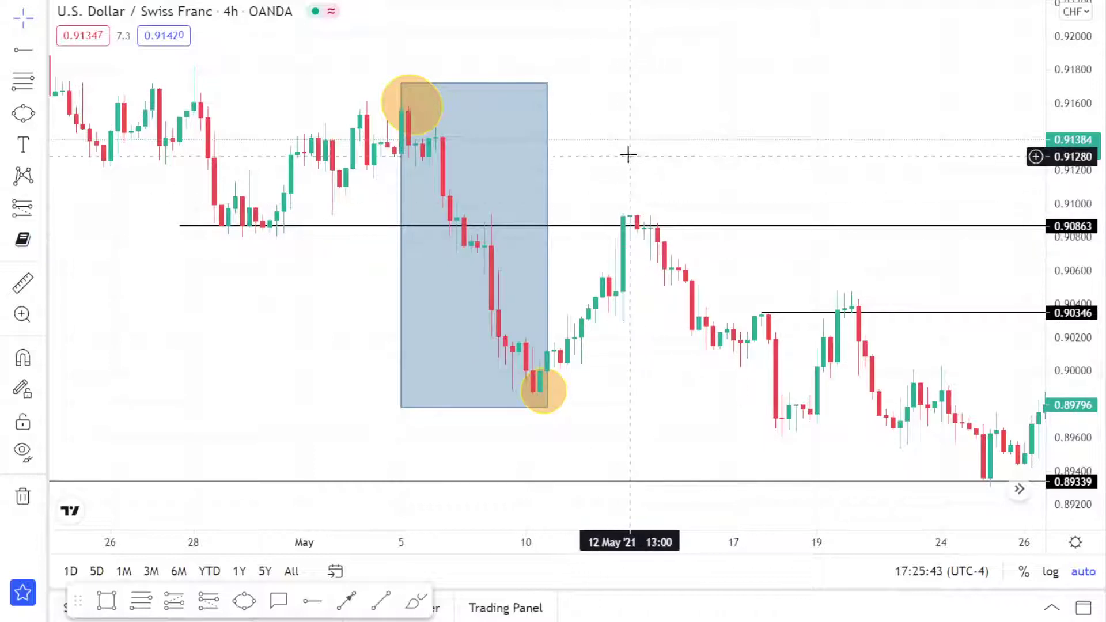
# Step: Draw a Fib Retracement from the 5 May swing high at about 0.91545 to the 10 May low's level at about 0.89860
pyautogui.moveTo(627, 153); pyautogui.dragTo(593, 152)
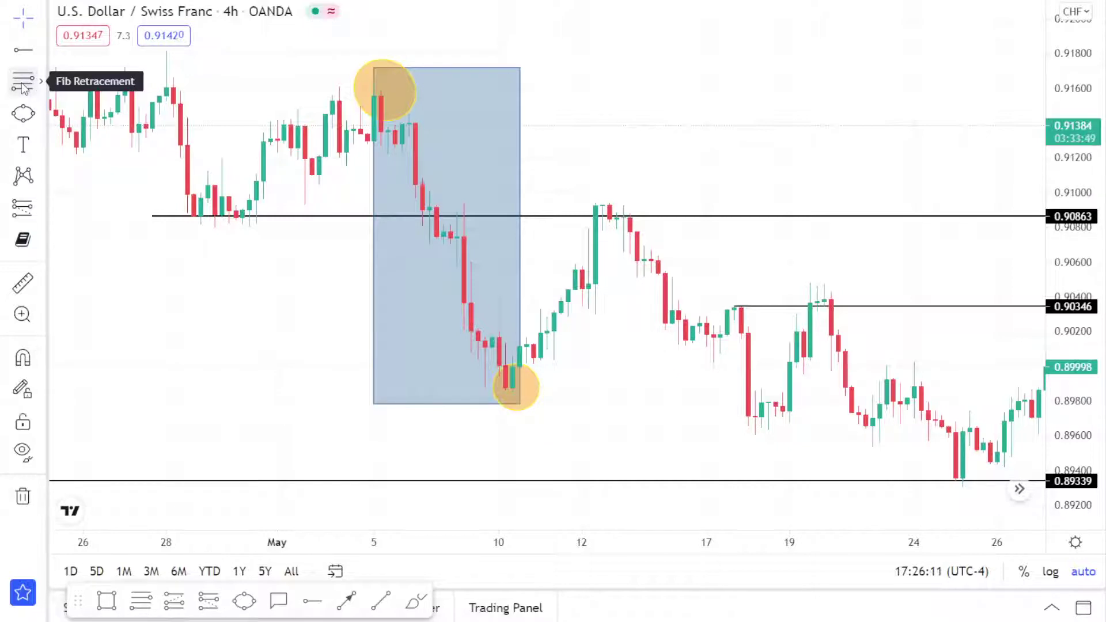
pyautogui.click(41, 81)
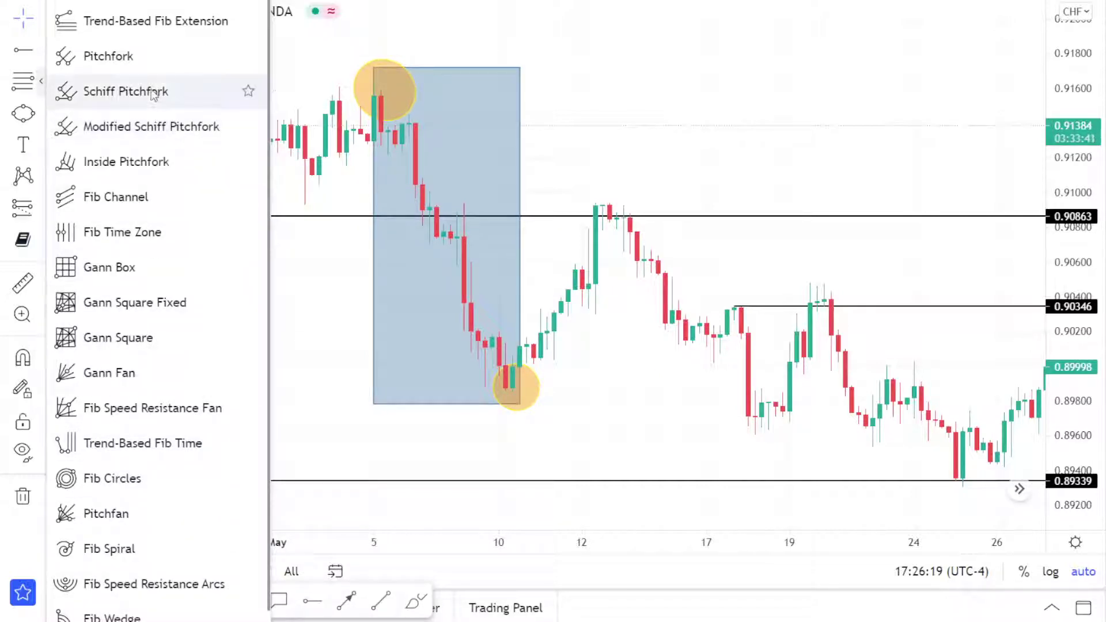
pyautogui.click(169, 1)
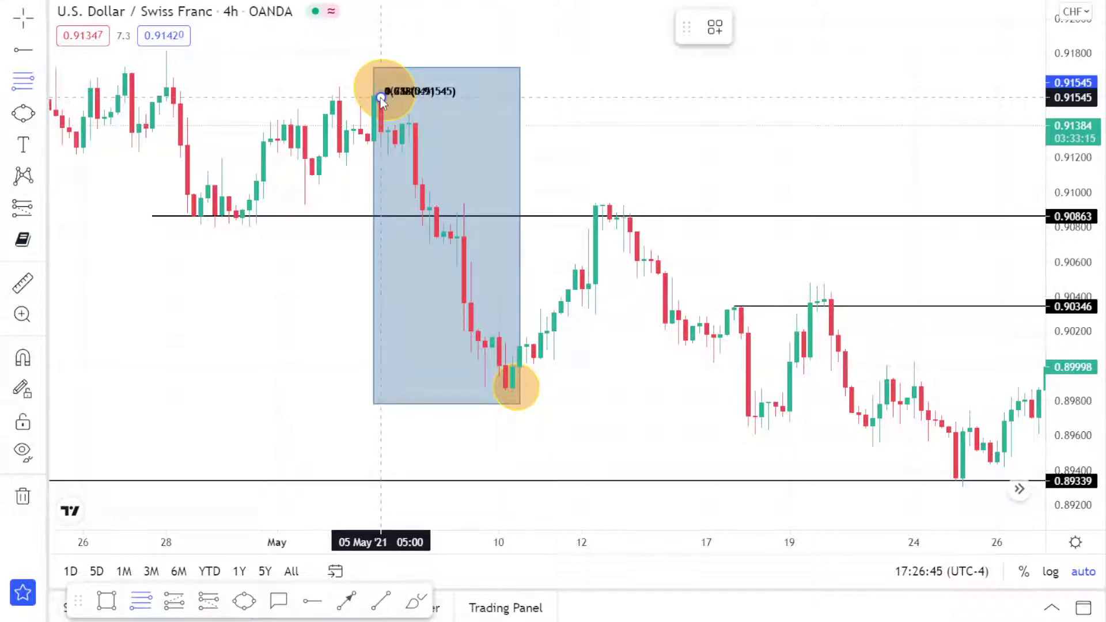
pyautogui.moveTo(381, 97); pyautogui.dragTo(555, 392)
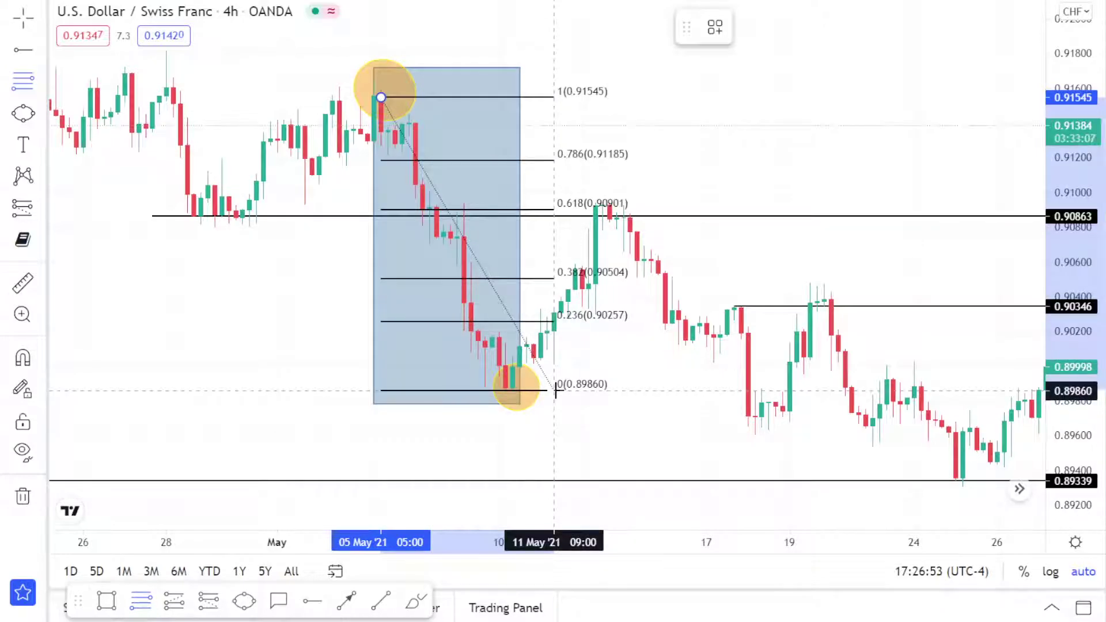
pyautogui.moveTo(554, 392); pyautogui.dragTo(556, 390)
# Step: Delete the blue rectangle covering the decline between the two marked swing points
pyautogui.moveTo(708, 180); pyautogui.dragTo(652, 179)
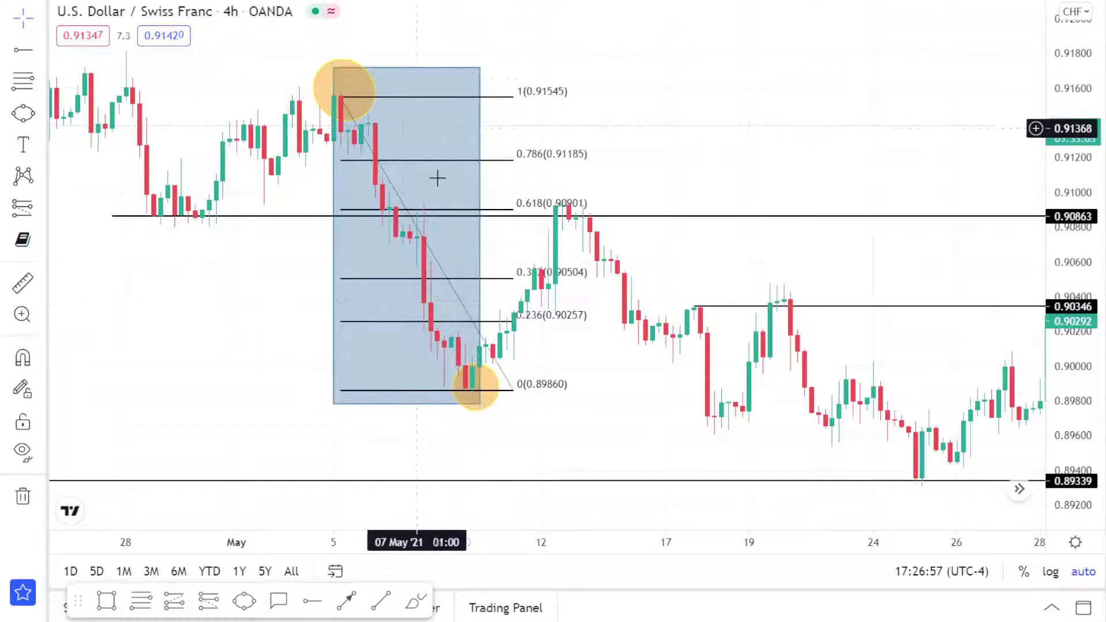
pyautogui.click(423, 110)
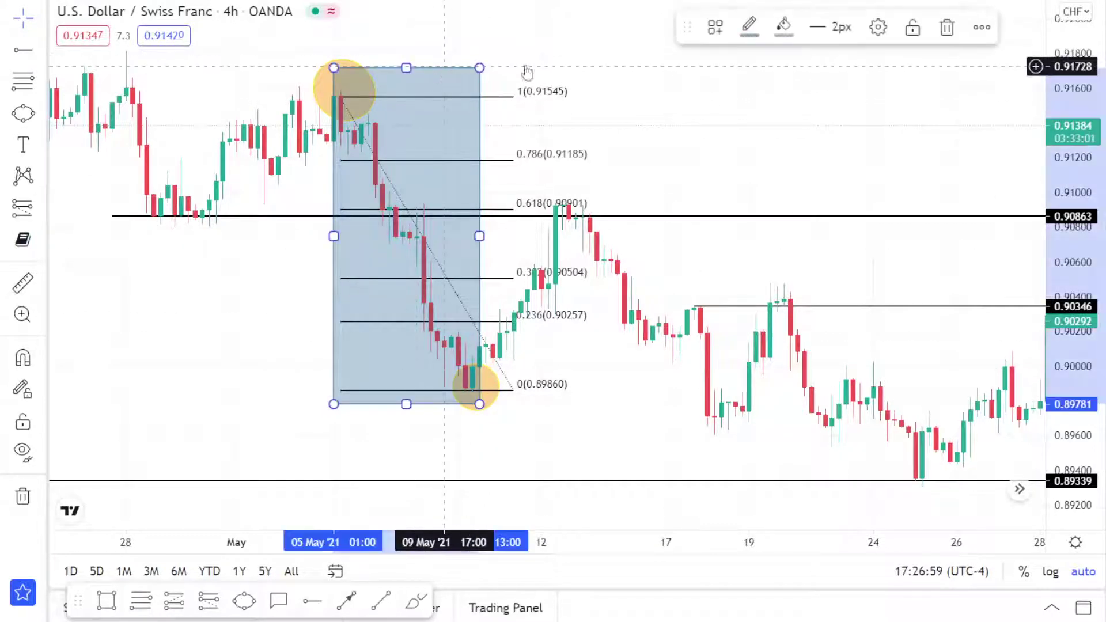
pyautogui.click(947, 28)
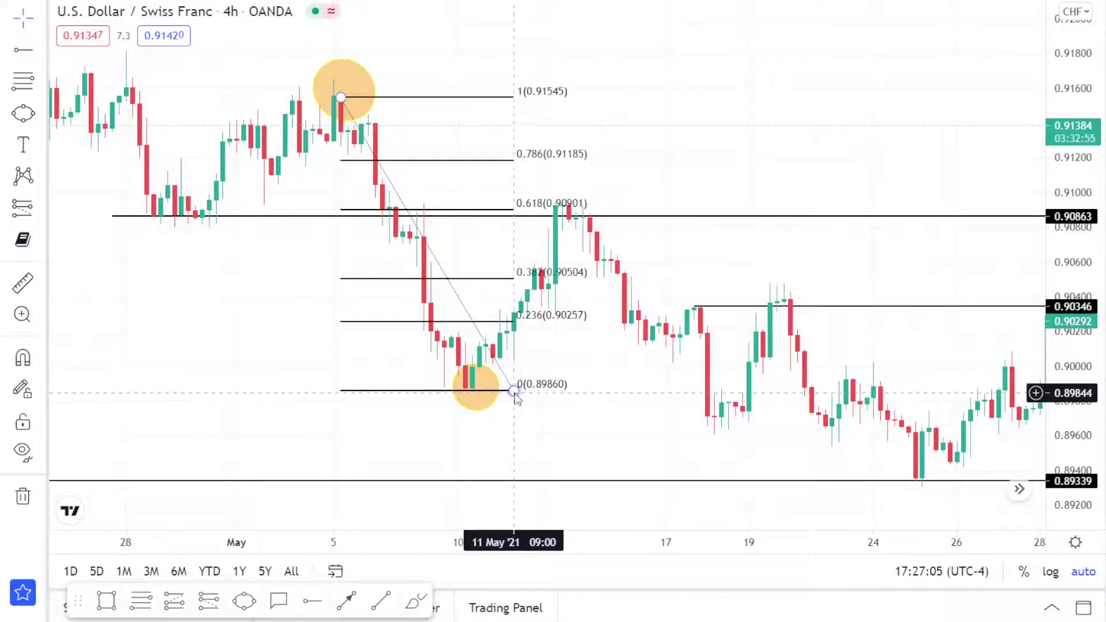
# Step: Move the Fib Retracement's end point to about 0.89875 and extend its levels to about 17 May
pyautogui.moveTo(513, 391); pyautogui.dragTo(652, 388)
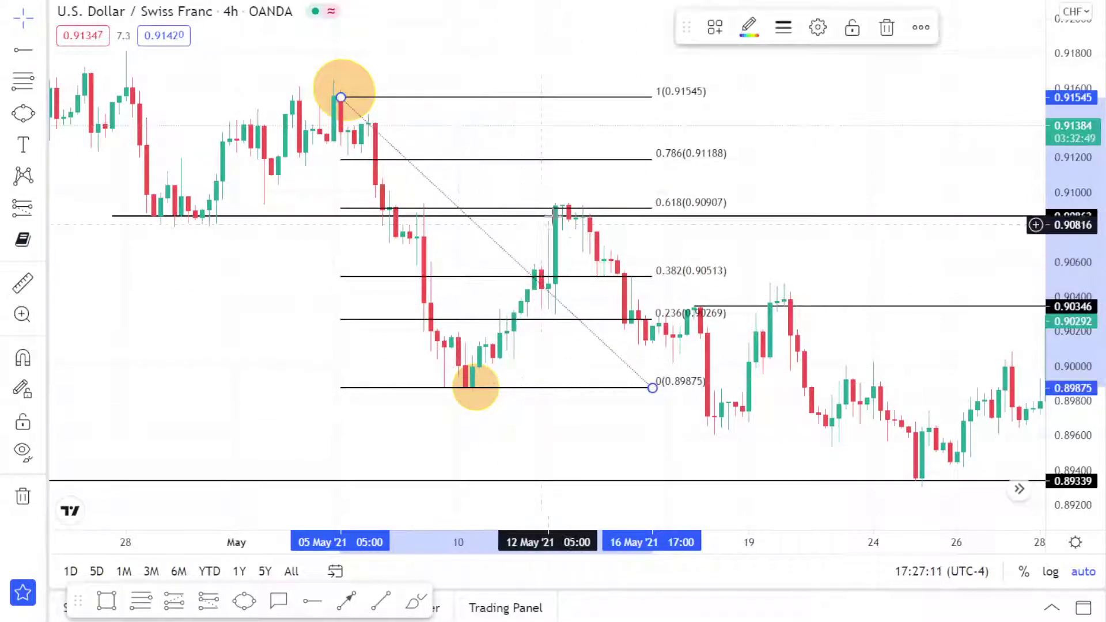
pyautogui.click(812, 139)
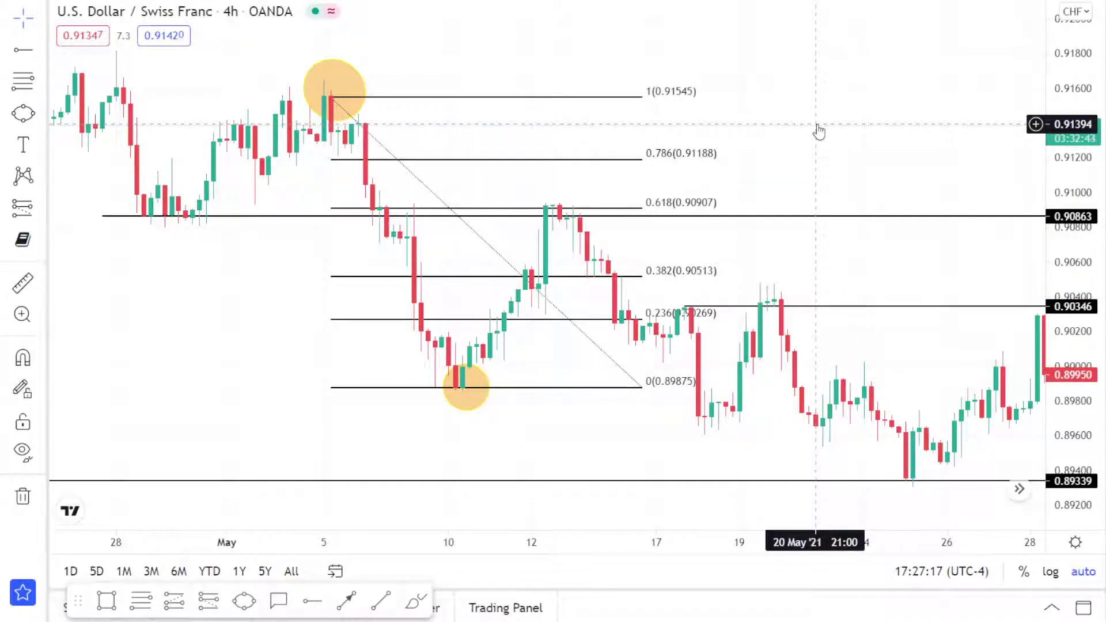
pyautogui.scroll(3, 823, 124)
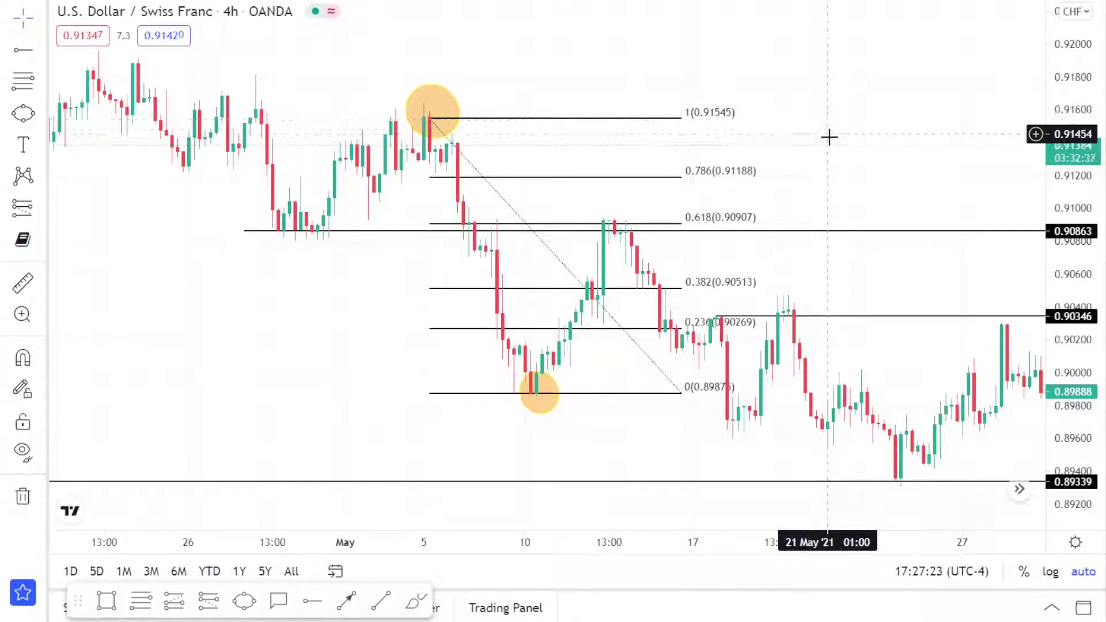
pyautogui.moveTo(807, 136); pyautogui.dragTo(770, 134)
pyautogui.scroll(2, 769, 131)
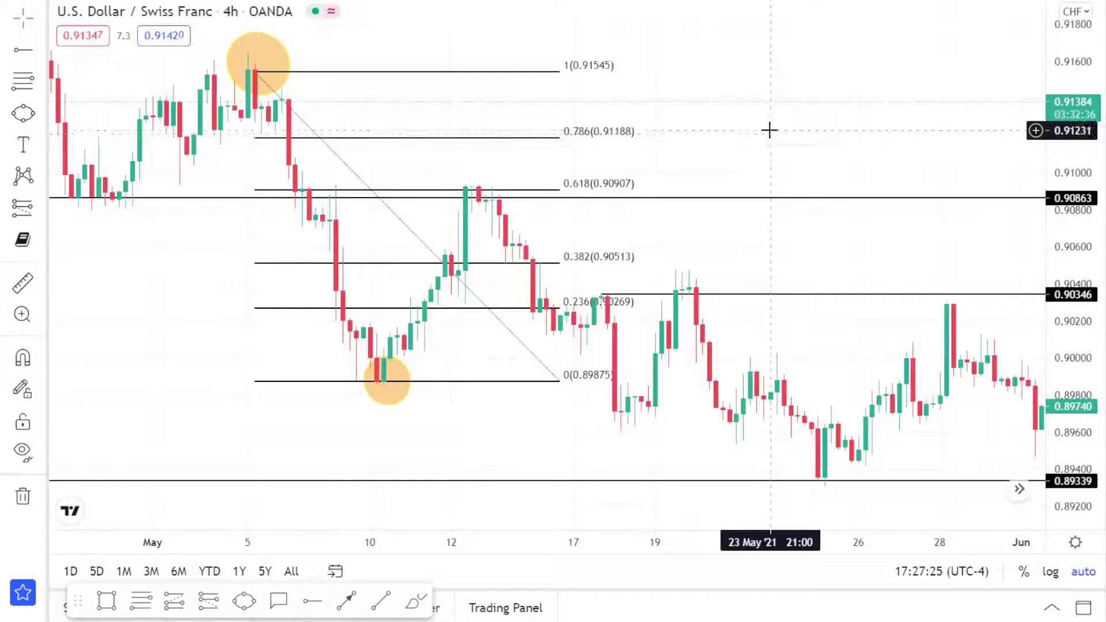
pyautogui.scroll(-3, 395, 213)
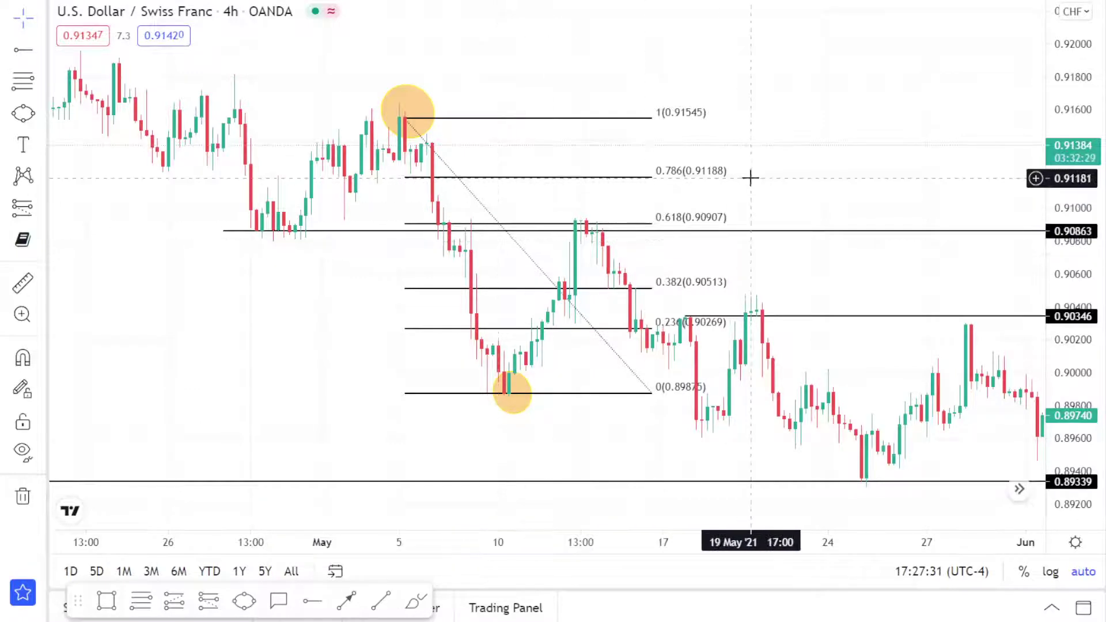
pyautogui.scroll(2, 751, 144)
pyautogui.hscroll(-3, 744, 122)
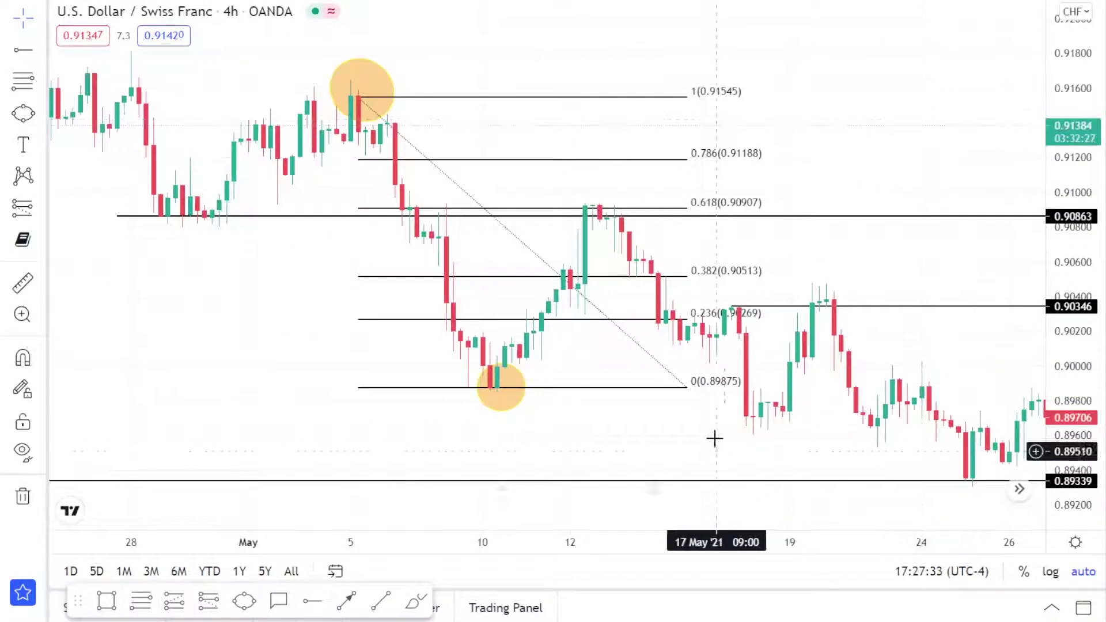
pyautogui.moveTo(688, 389); pyautogui.dragTo(709, 388)
pyautogui.moveTo(842, 143); pyautogui.dragTo(822, 136)
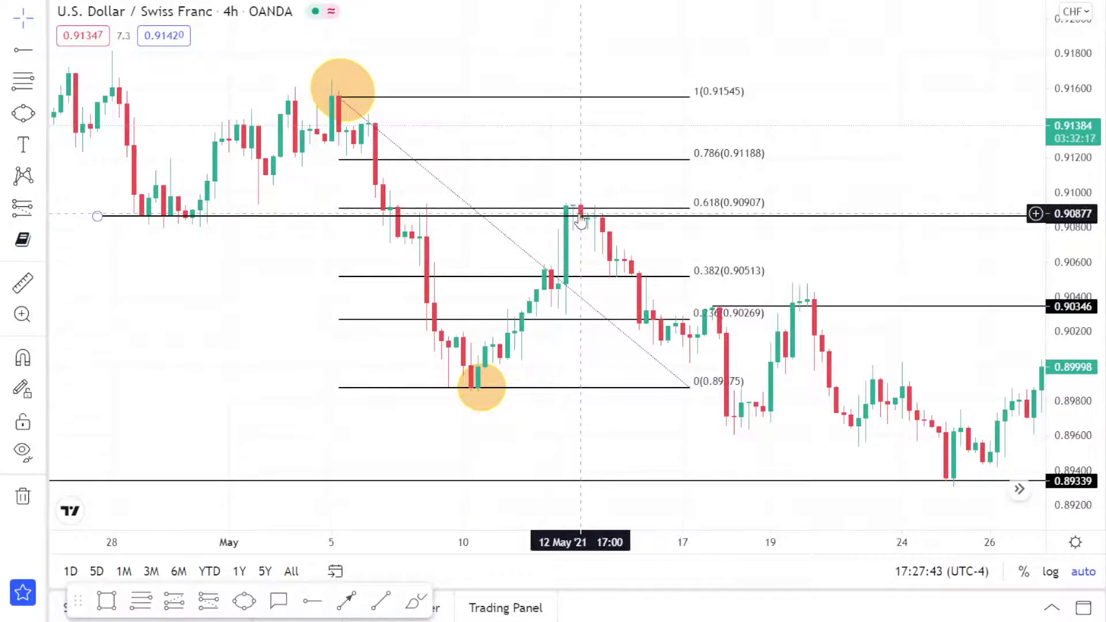
# Step: Examine the pullback after the 10 May low against the 0.618 Fib level and the horizontal line at 0.90863
pyautogui.scroll(-1, 580, 219)
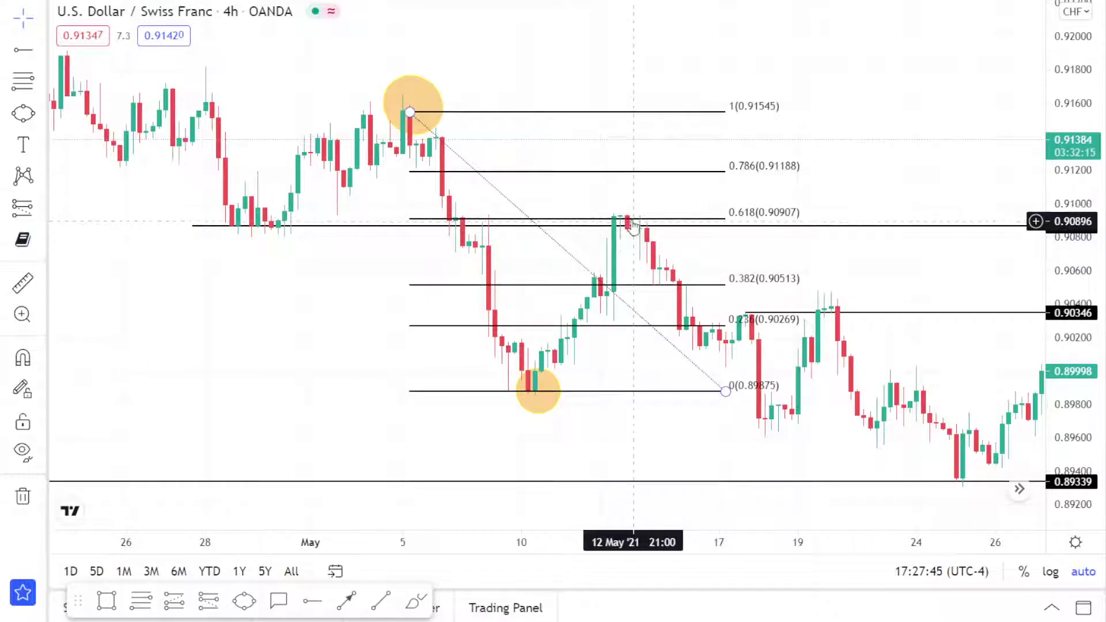
pyautogui.moveTo(834, 174); pyautogui.dragTo(809, 173)
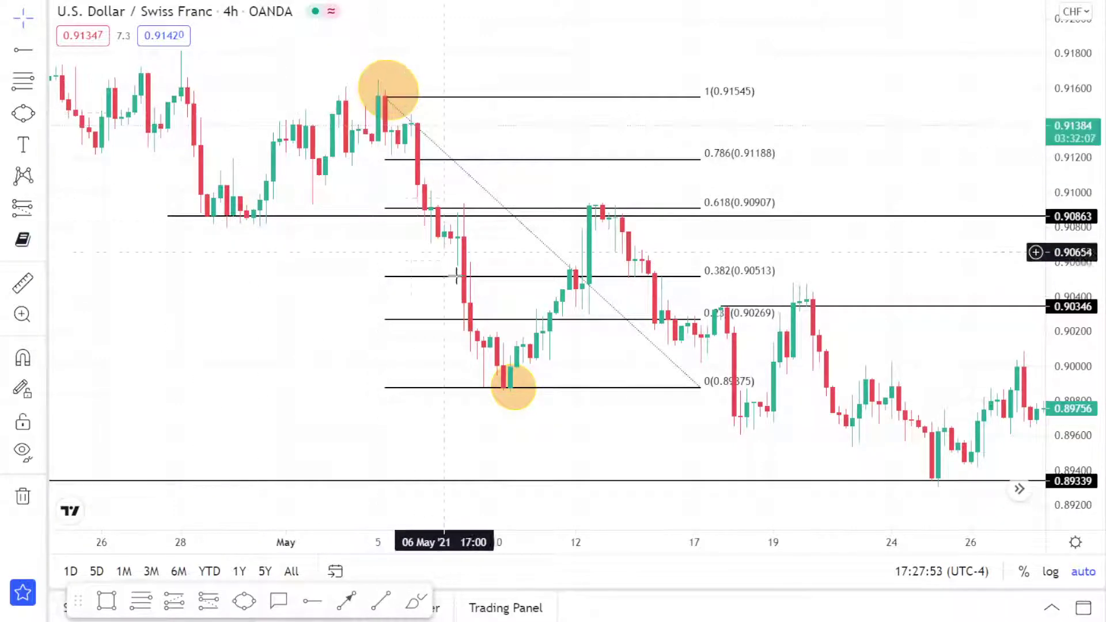
pyautogui.click(522, 360)
pyautogui.click(604, 209)
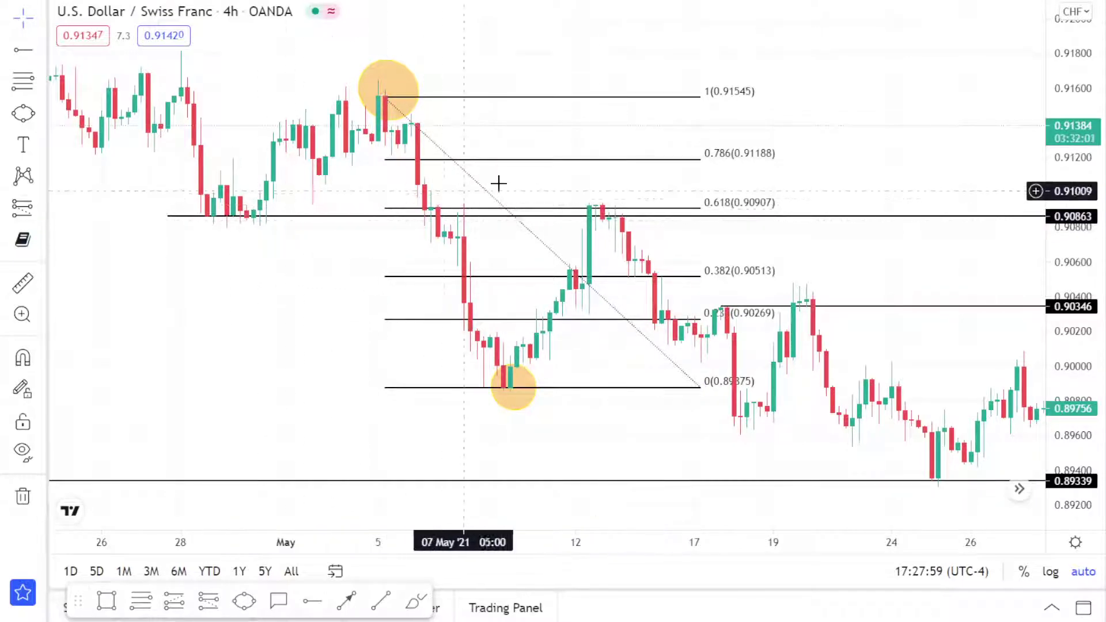
pyautogui.moveTo(825, 135); pyautogui.dragTo(782, 158)
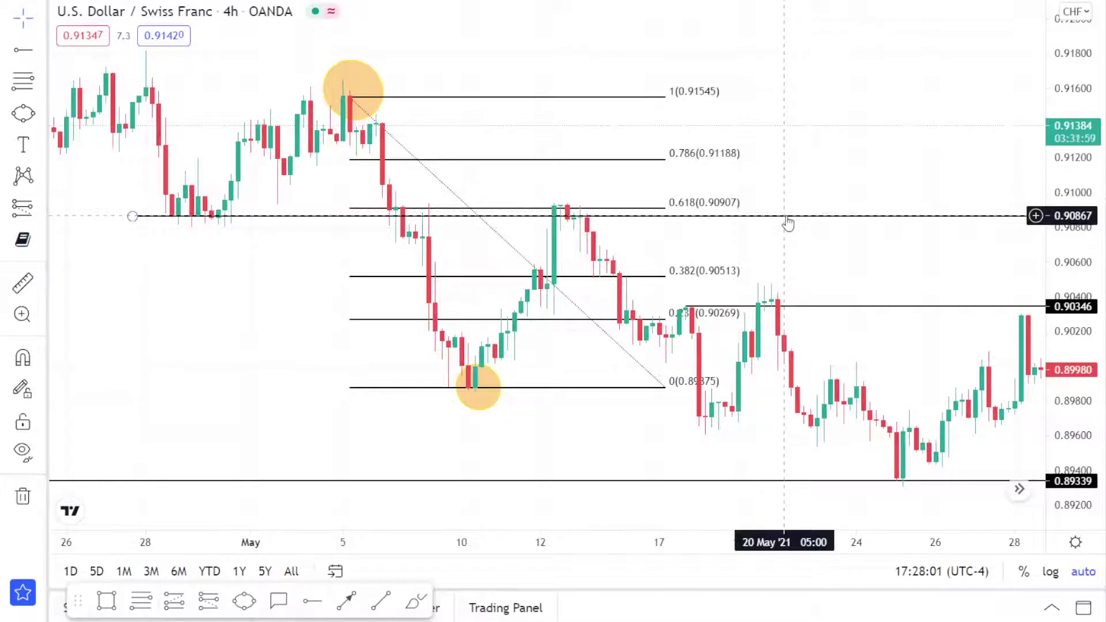
pyautogui.click(788, 217)
pyautogui.click(265, 244)
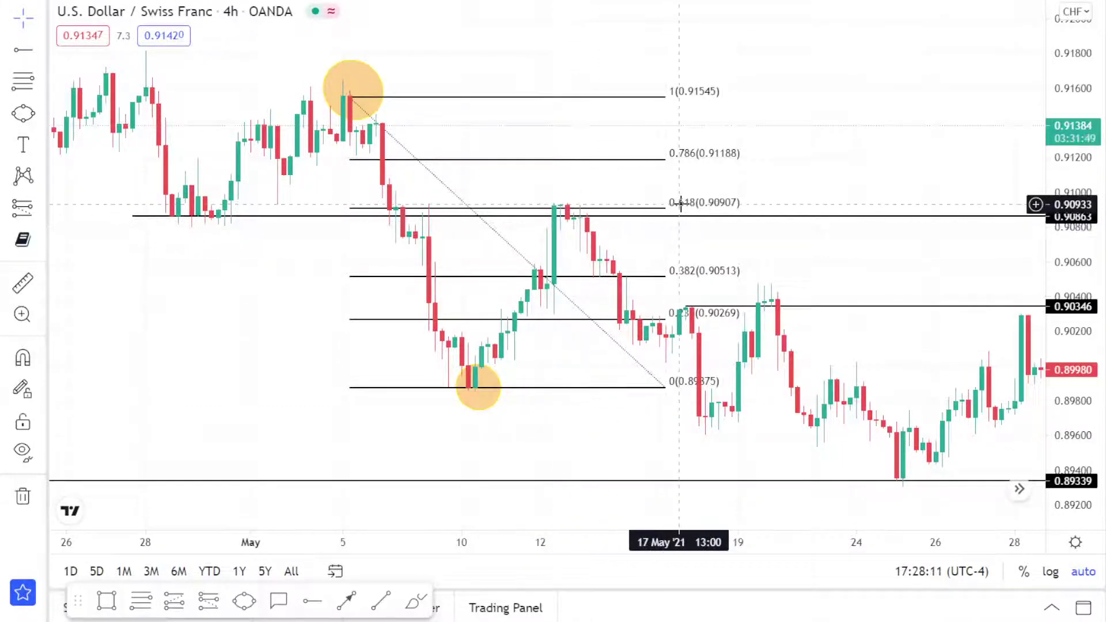
pyautogui.scroll(3, 701, 209)
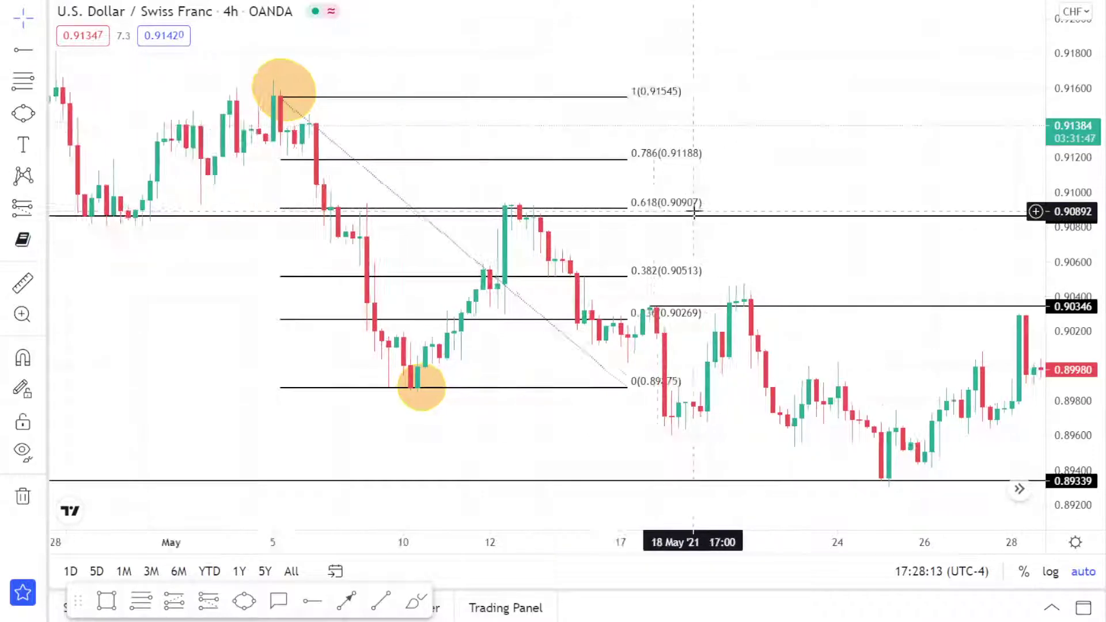
pyautogui.scroll(-2, 576, 183)
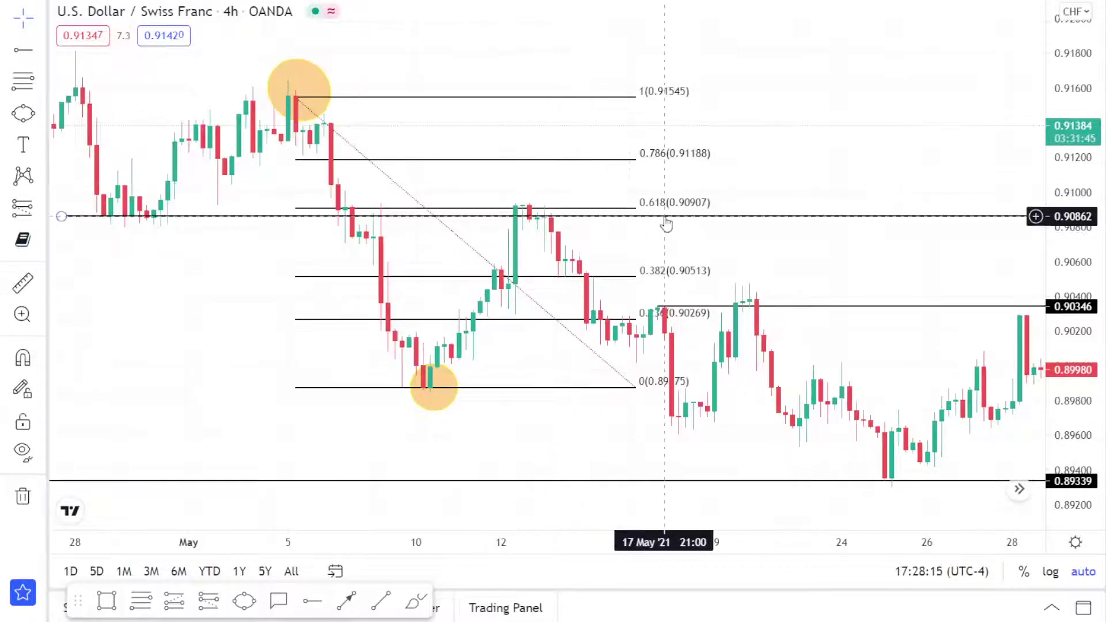
# Step: Place a Short Position with its entry at about 0.90897 on the 12 May candle that reached the 0.618 Fib level
pyautogui.scroll(-1, 720, 178)
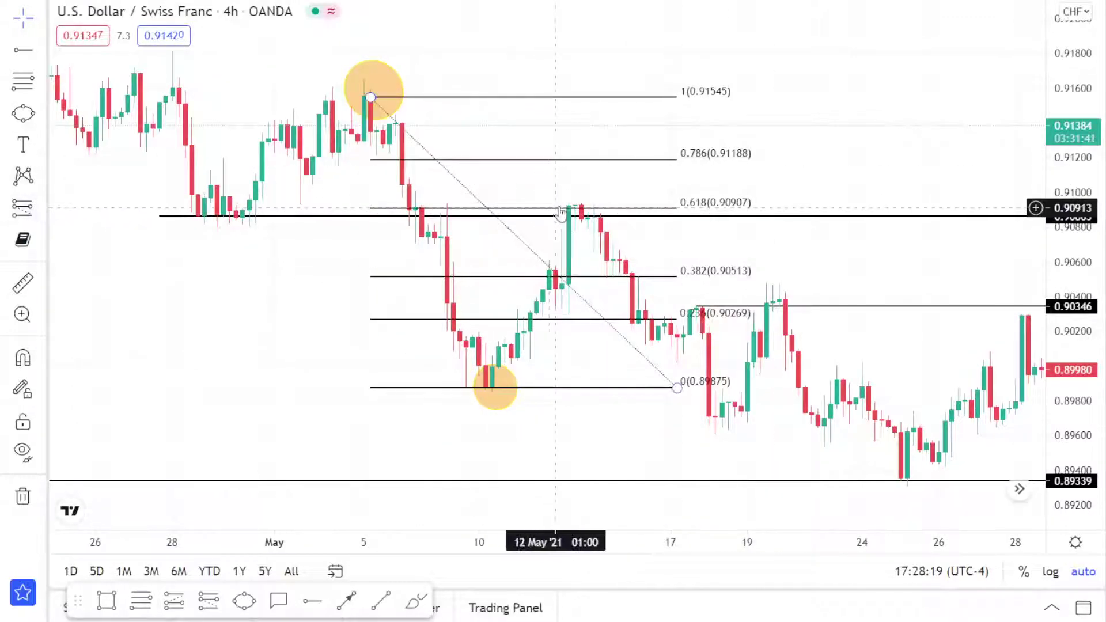
pyautogui.scroll(-1, 568, 213)
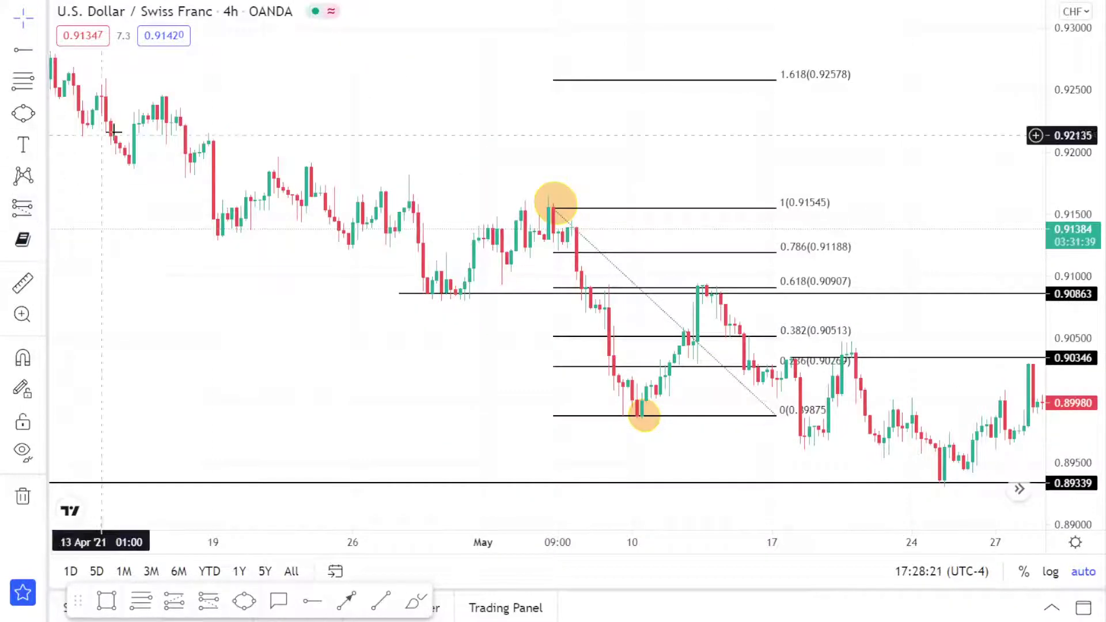
pyautogui.scroll(-1, 357, 132)
pyautogui.hscroll(4, 313, 129)
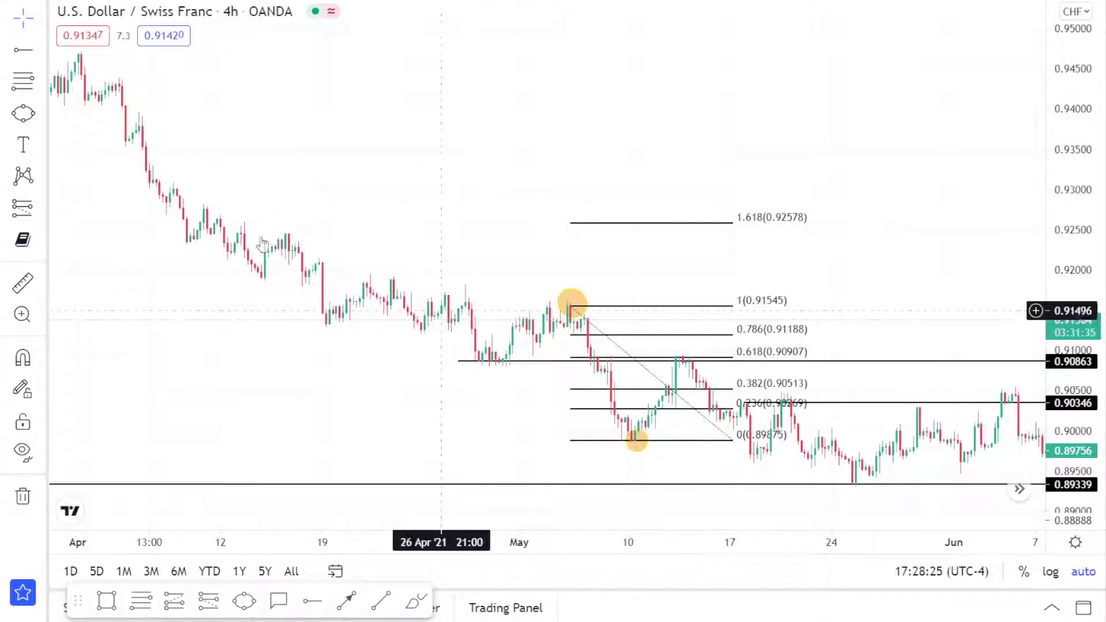
pyautogui.scroll(4, 507, 328)
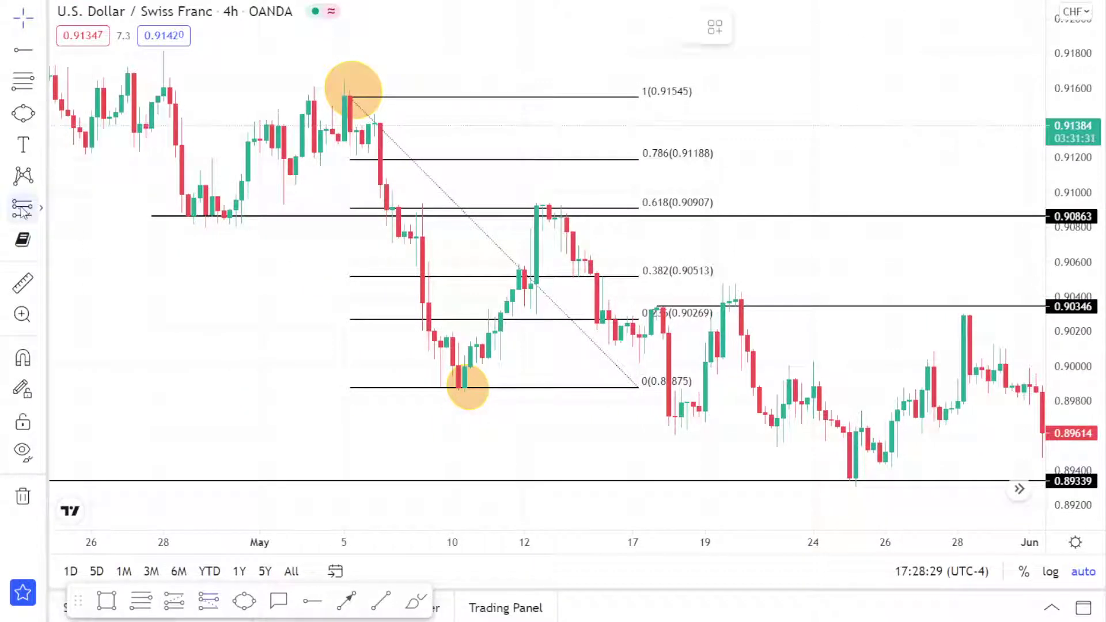
pyautogui.click(40, 209)
pyautogui.click(118, 244)
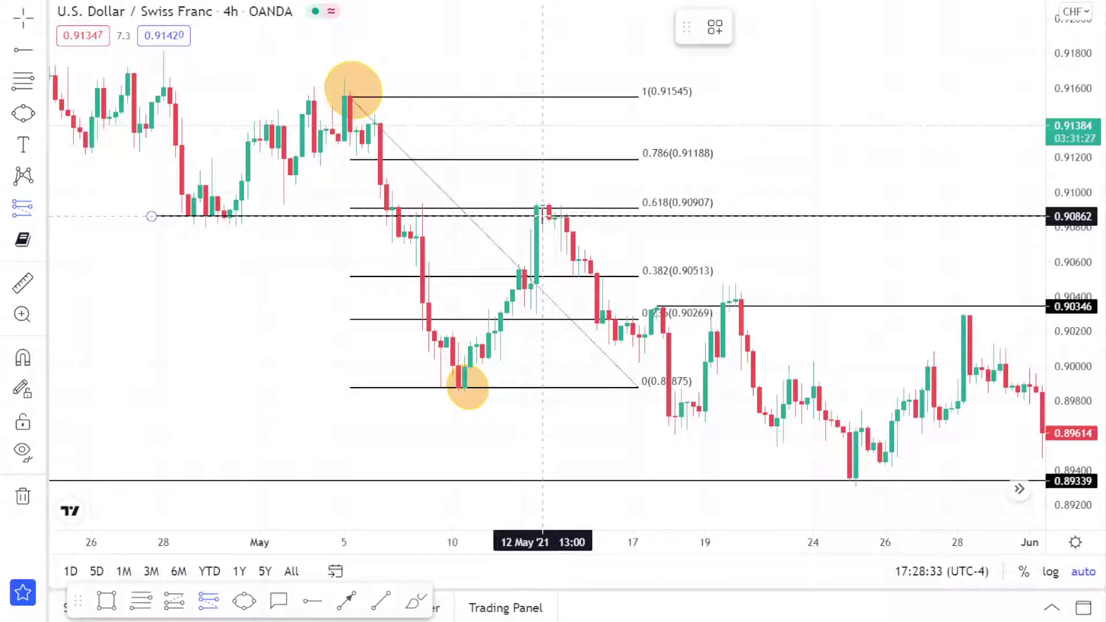
pyautogui.click(536, 210)
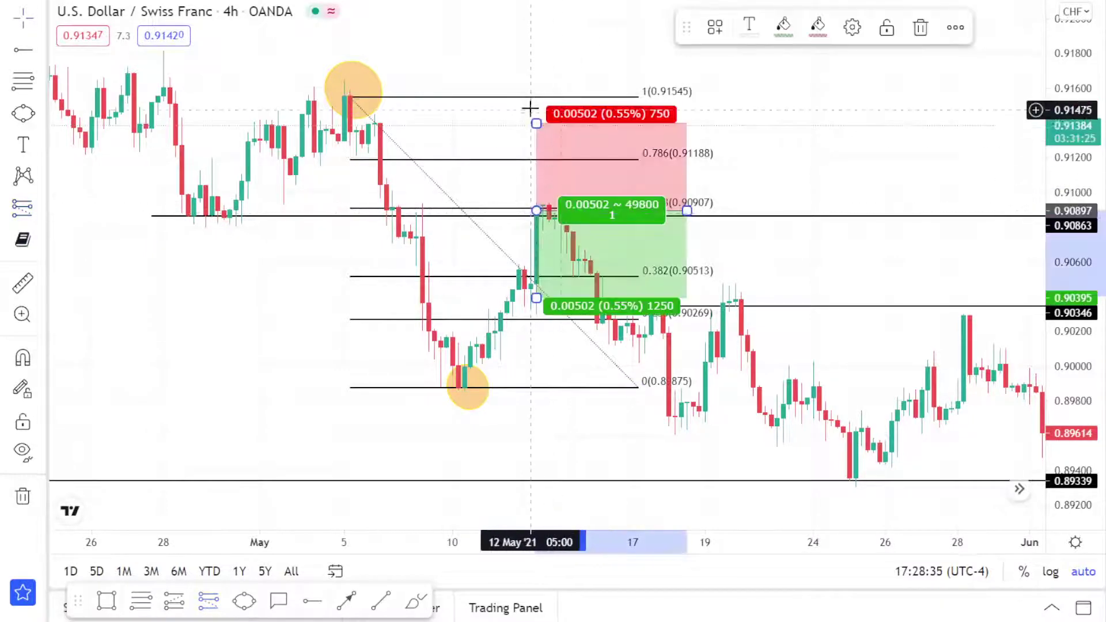
# Step: Set the Short Position's stop to about 0.91140 and its target to about 0.89895, near the Fib 0 level
pyautogui.moveTo(536, 122); pyautogui.dragTo(515, 168)
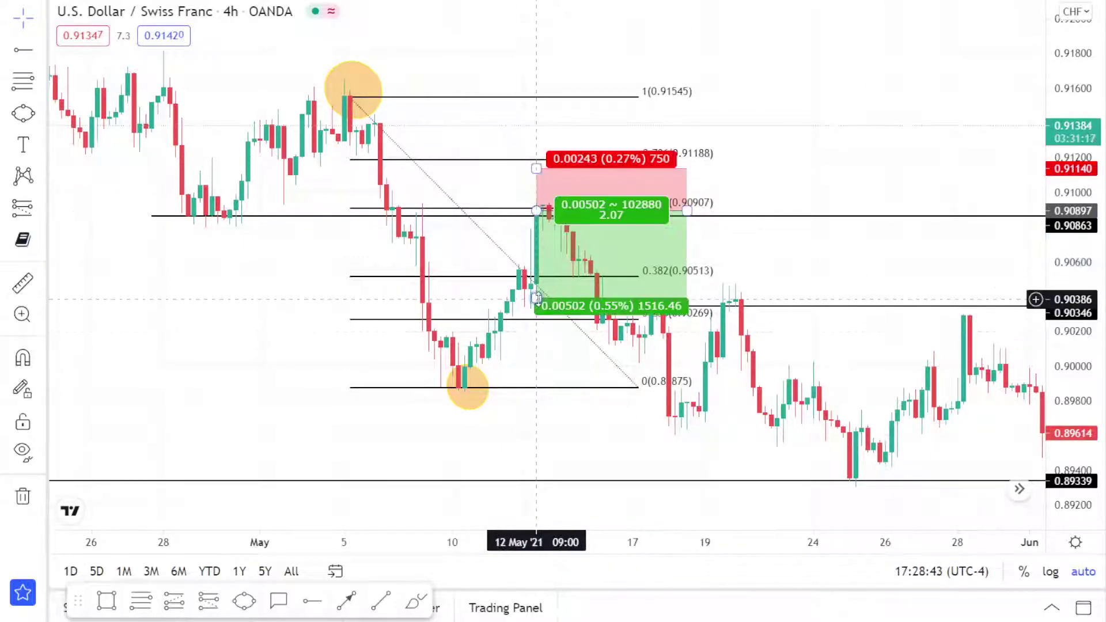
pyautogui.moveTo(536, 297); pyautogui.dragTo(508, 389)
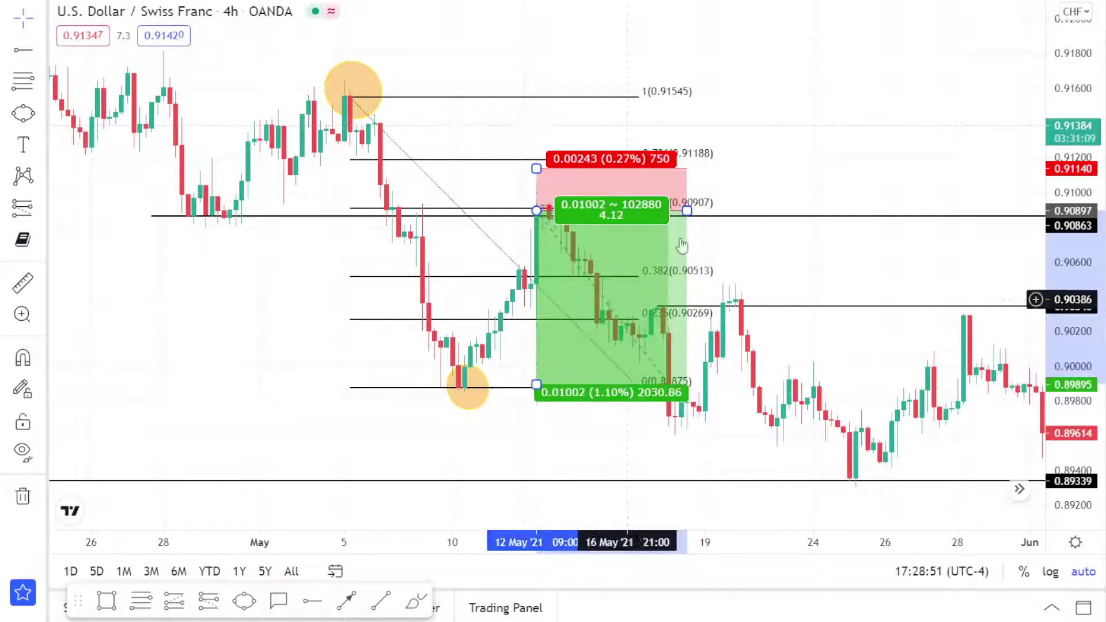
pyautogui.click(767, 130)
# Step: Examine the price action after the short trade, from late May through the mid-June rally, for another swing low and swing high
pyautogui.scroll(-2, 766, 133)
pyautogui.scroll(2, 767, 133)
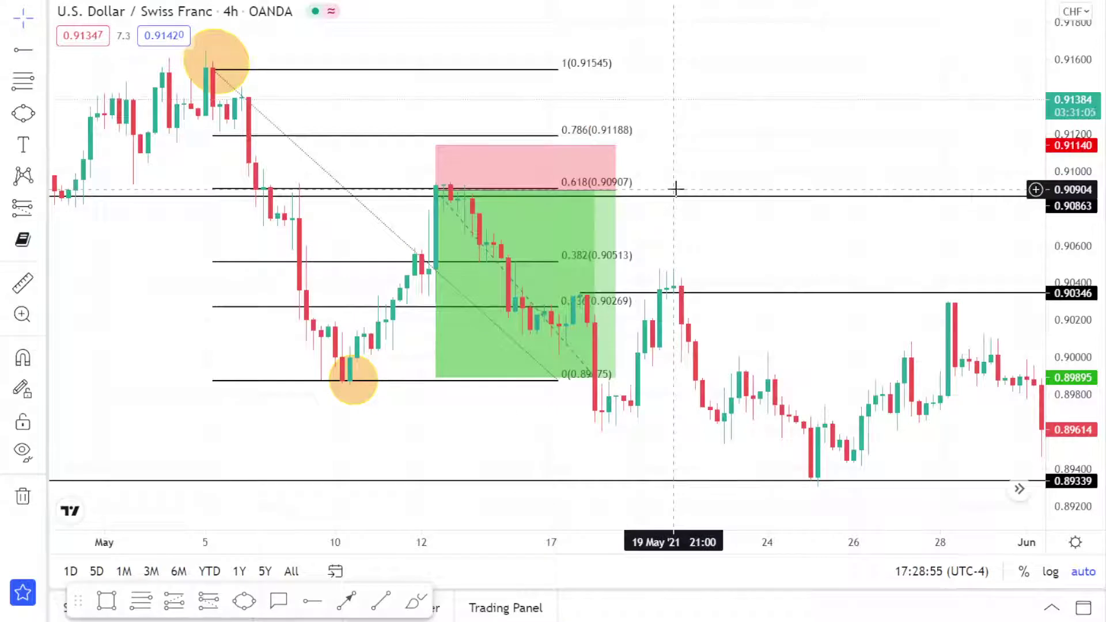
pyautogui.scroll(-1, 675, 189)
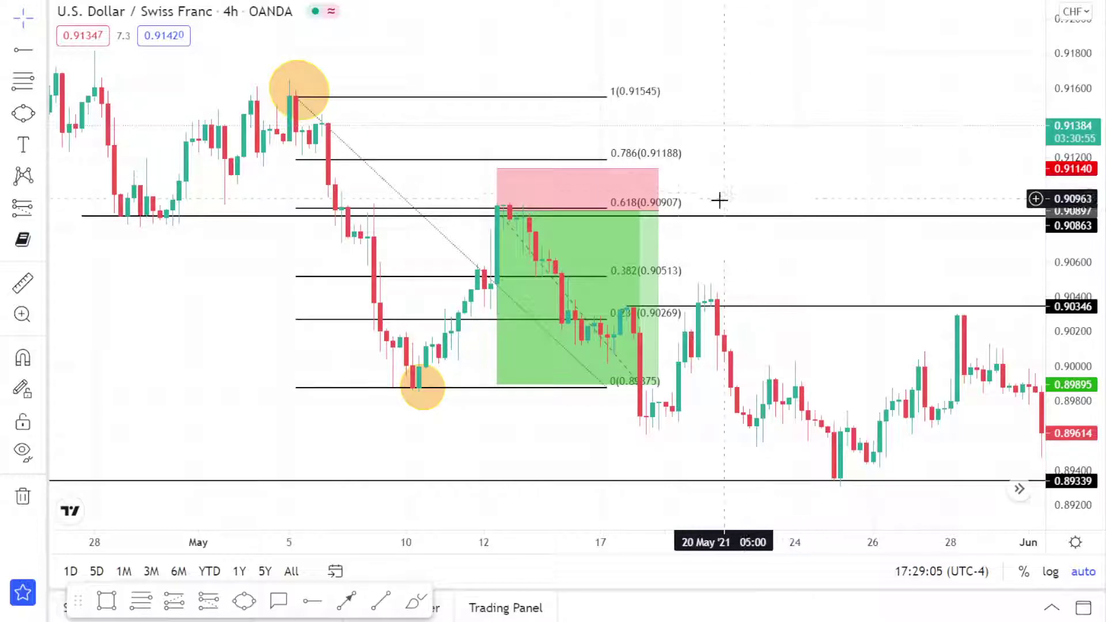
pyautogui.scroll(-1, 711, 198)
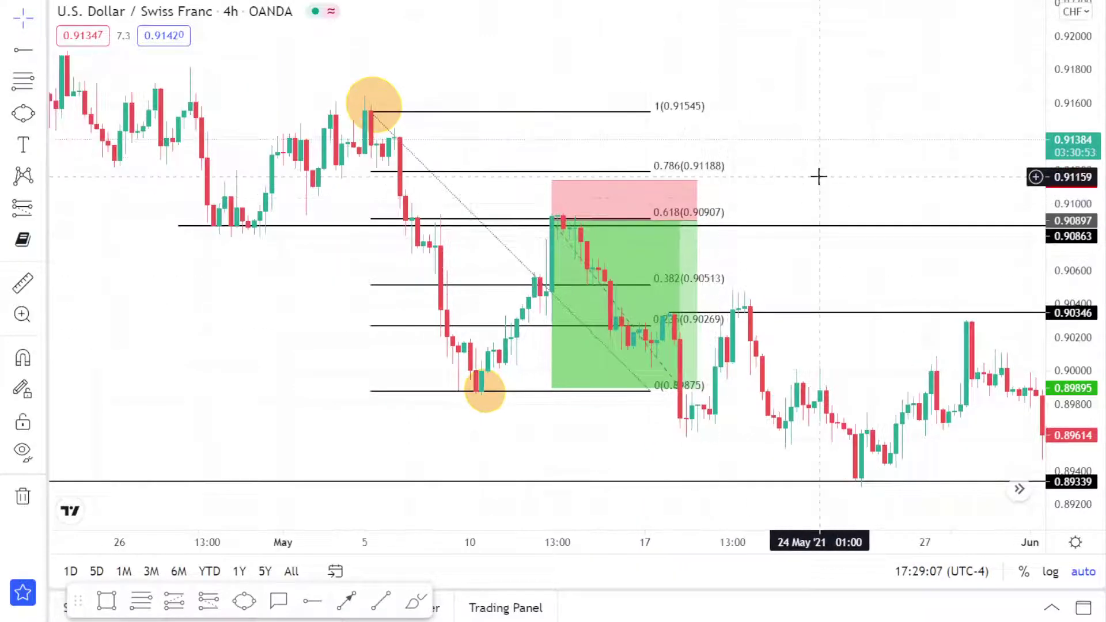
pyautogui.scroll(2, 818, 176)
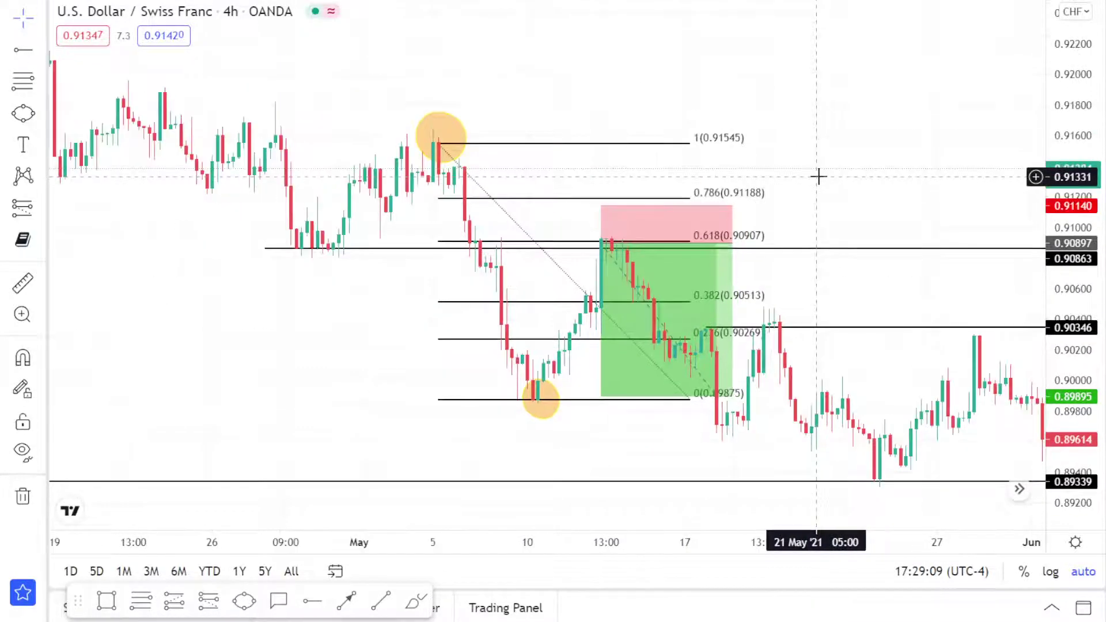
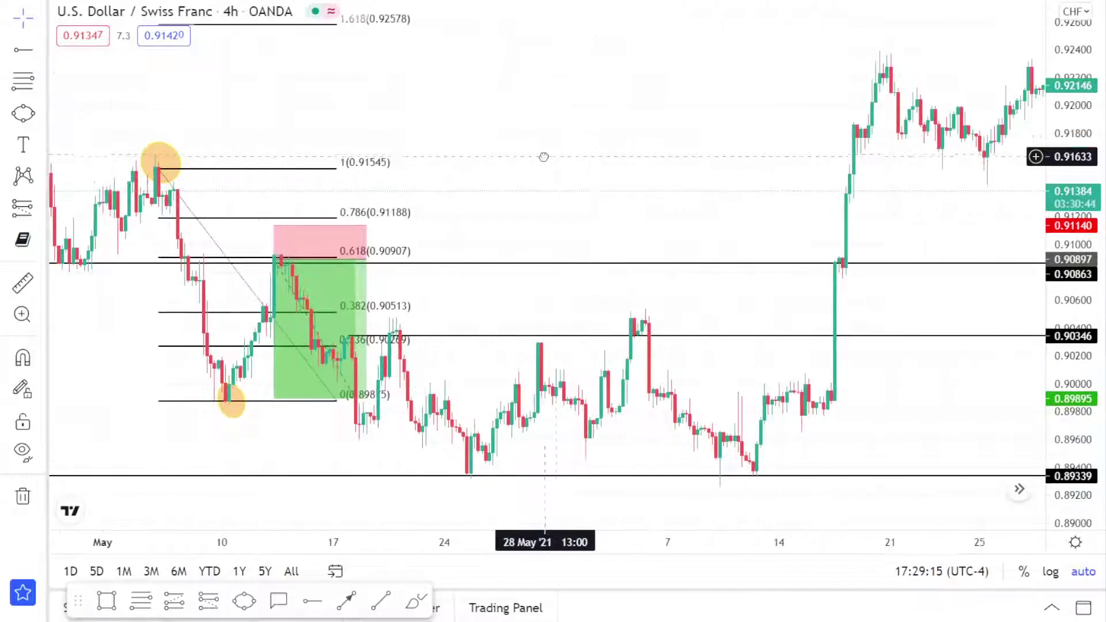
pyautogui.scroll(3, 560, 153)
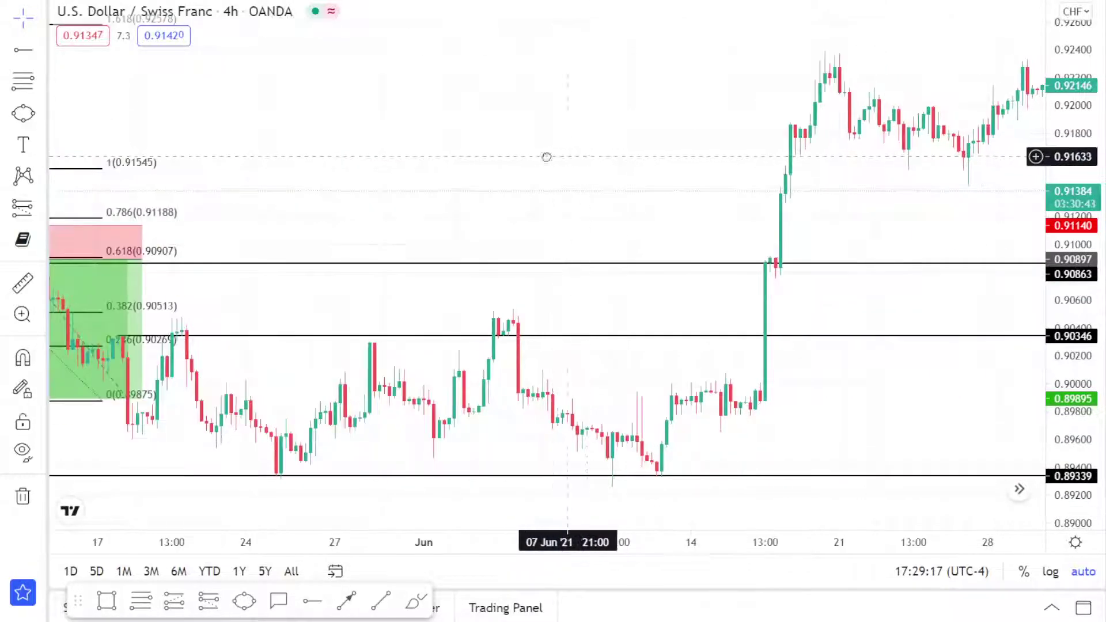
pyautogui.scroll(2, 542, 153)
pyautogui.moveTo(451, 167); pyautogui.dragTo(737, 159)
pyautogui.moveTo(109, 212); pyautogui.dragTo(420, 193)
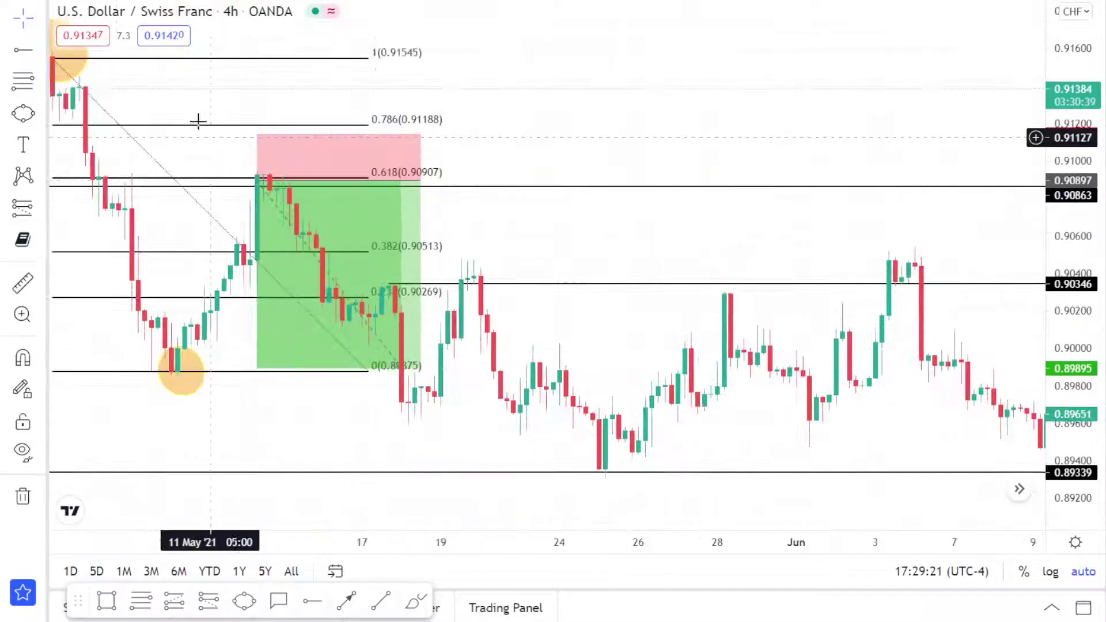
pyautogui.scroll(-2, 201, 121)
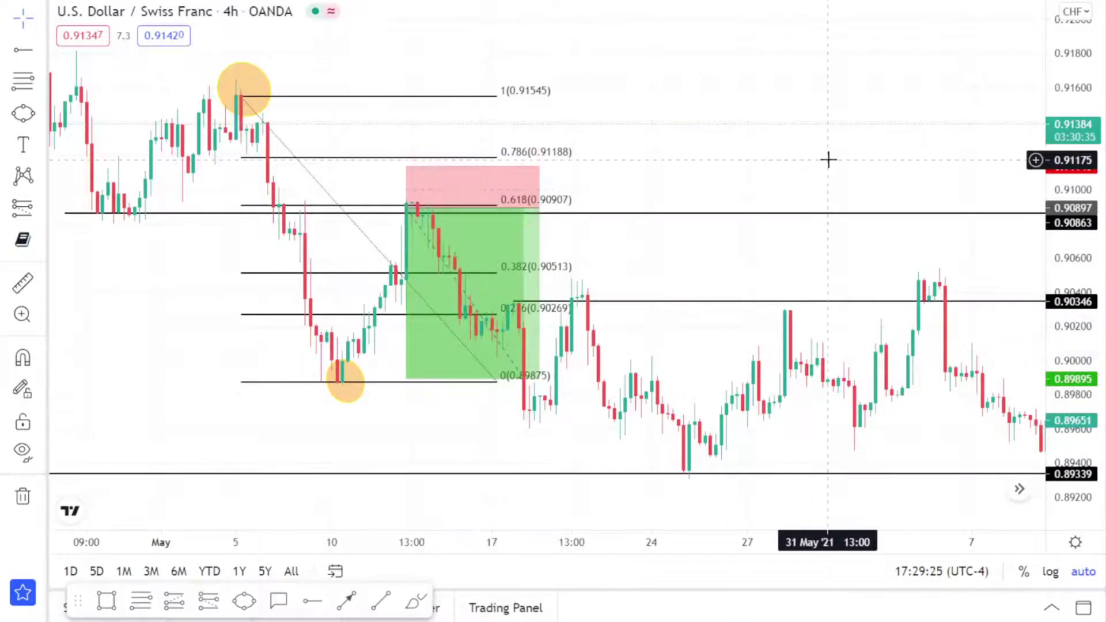
pyautogui.moveTo(828, 159); pyautogui.dragTo(346, 173)
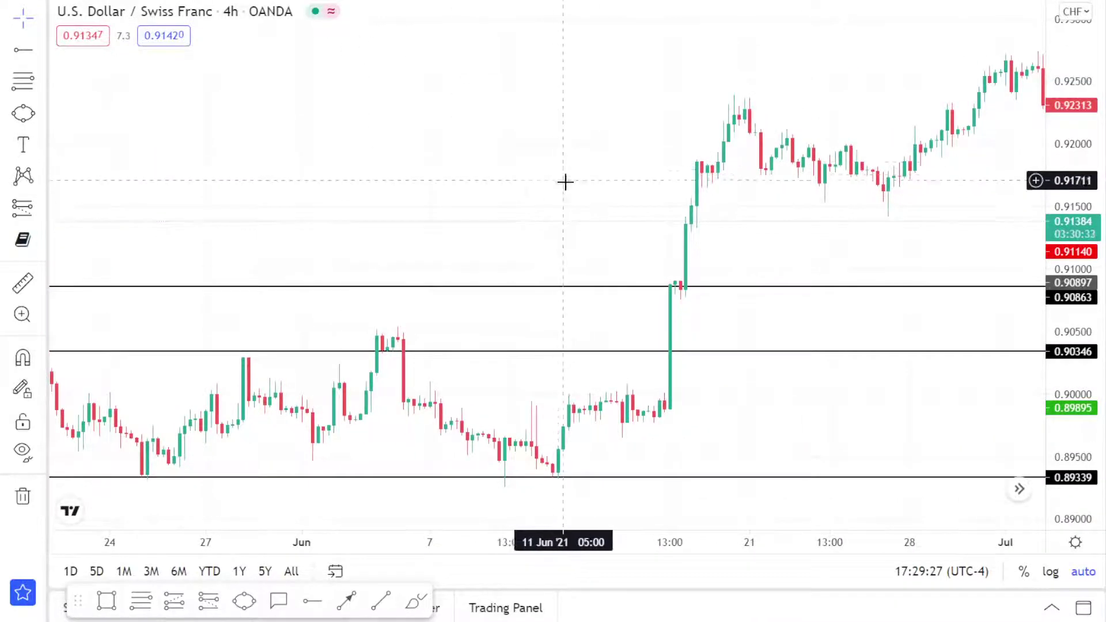
pyautogui.scroll(-2, 703, 173)
pyautogui.scroll(1, 682, 178)
pyautogui.moveTo(822, 223); pyautogui.dragTo(845, 217)
pyautogui.scroll(3, 631, 221)
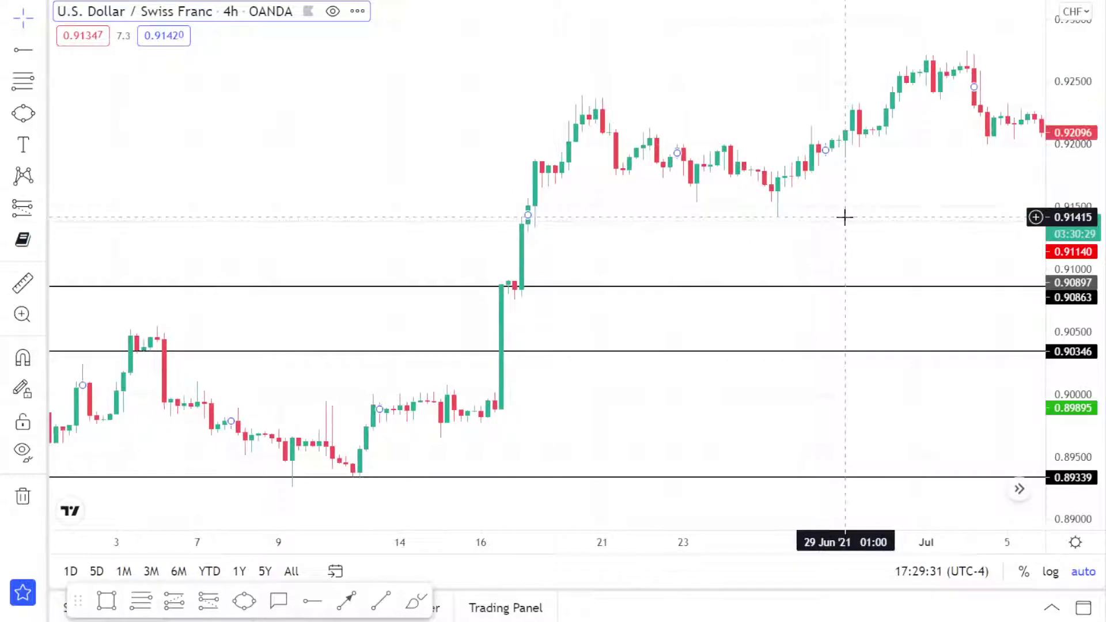
pyautogui.scroll(-2, 845, 217)
pyautogui.moveTo(790, 173); pyautogui.dragTo(557, 109)
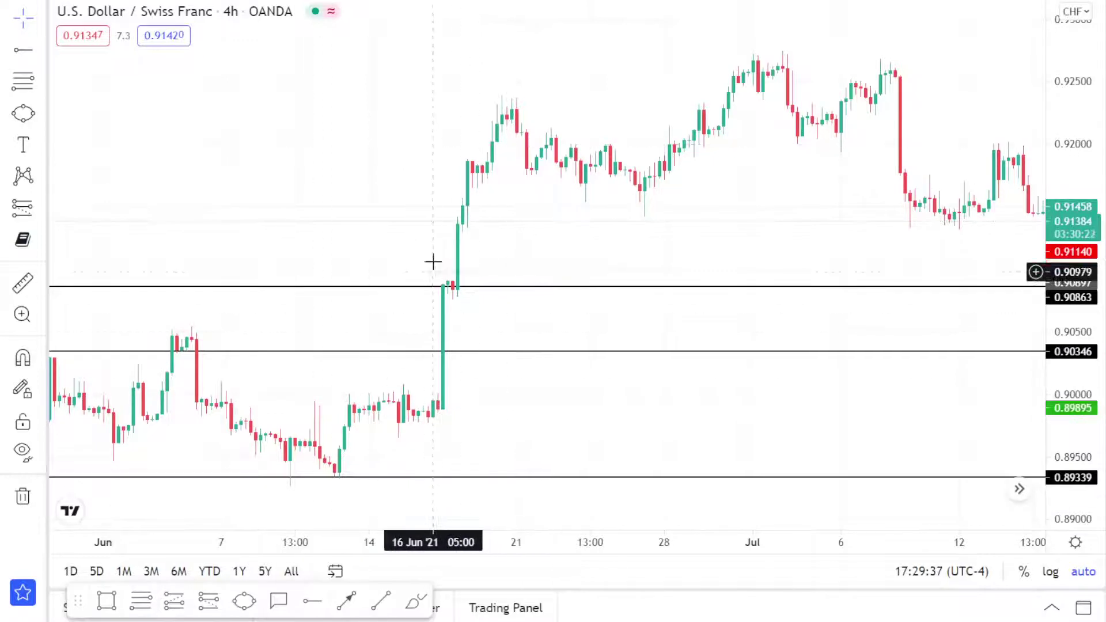
pyautogui.scroll(-4, 432, 257)
pyautogui.scroll(3, 587, 384)
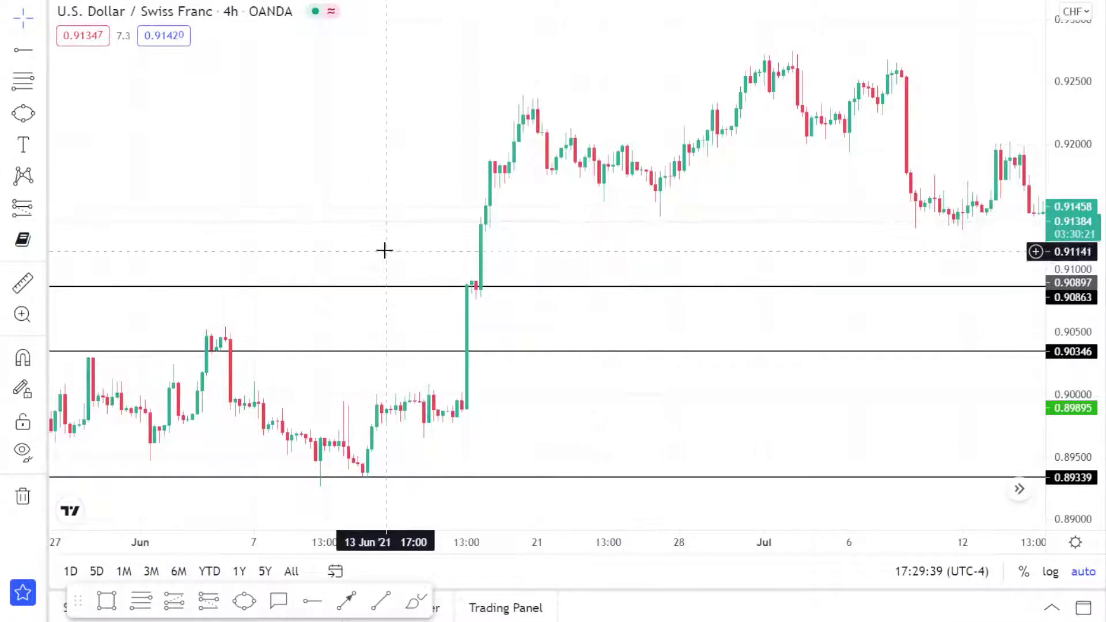
pyautogui.moveTo(360, 189); pyautogui.dragTo(444, 185)
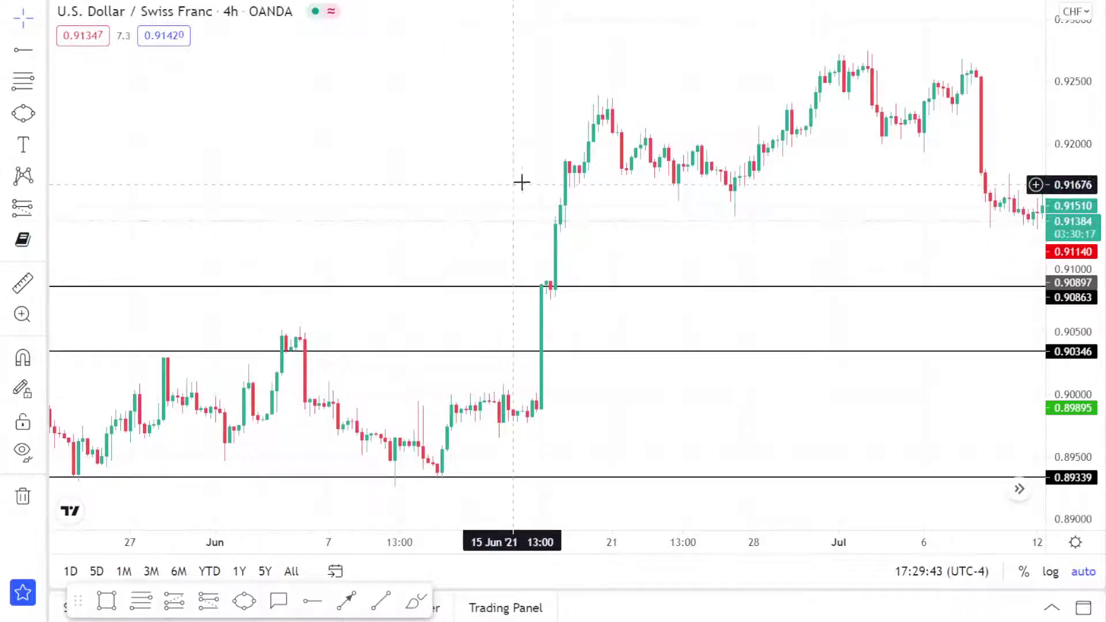
pyautogui.moveTo(522, 182); pyautogui.dragTo(567, 184)
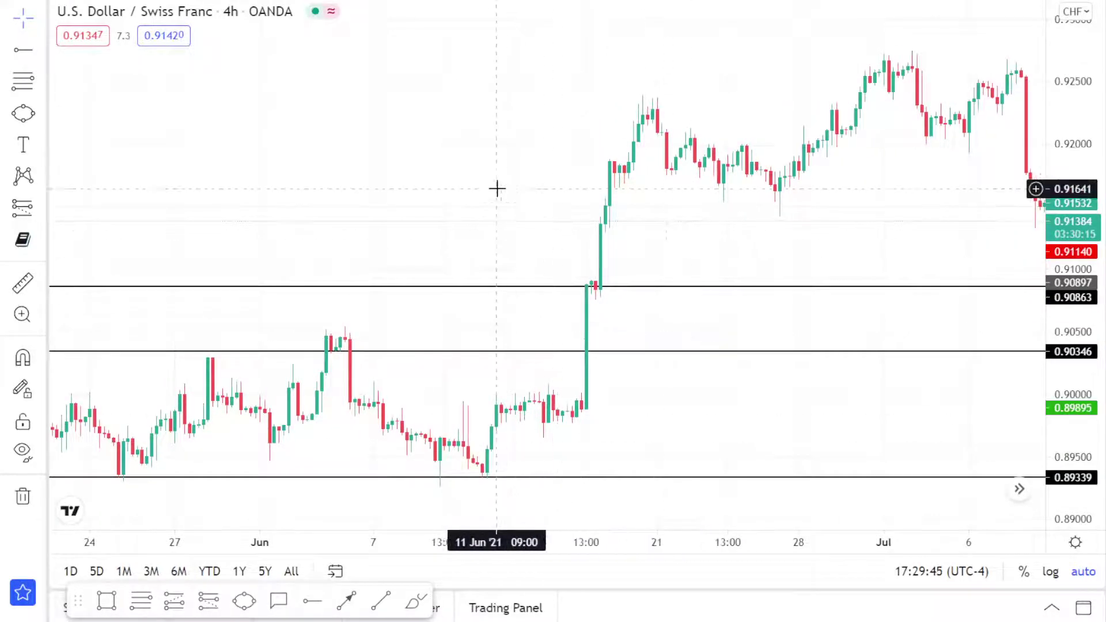
pyautogui.moveTo(496, 188); pyautogui.dragTo(541, 180)
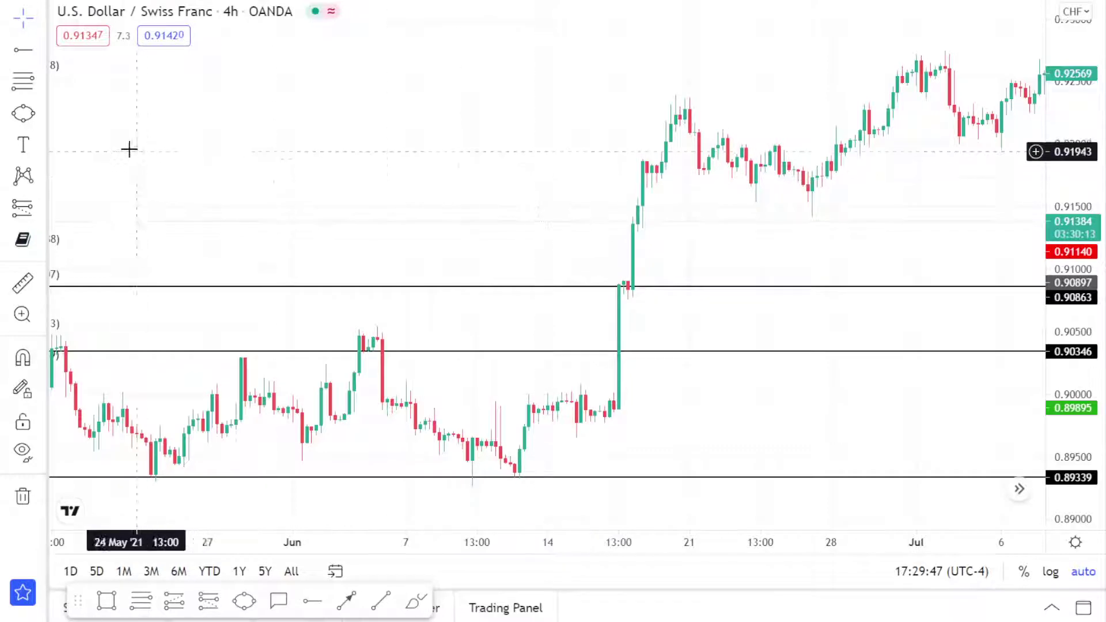
# Step: Mark the swing low of about 10 June, at the 0.89339 horizontal line, with an ellipse
pyautogui.click(244, 602)
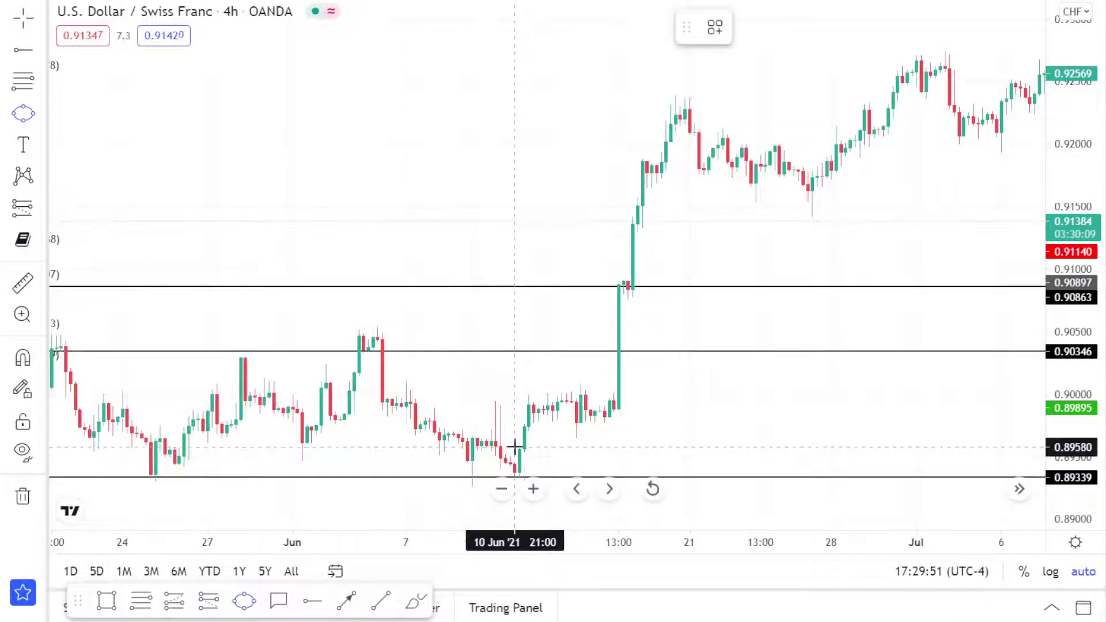
pyautogui.hscroll(-5, 514, 447)
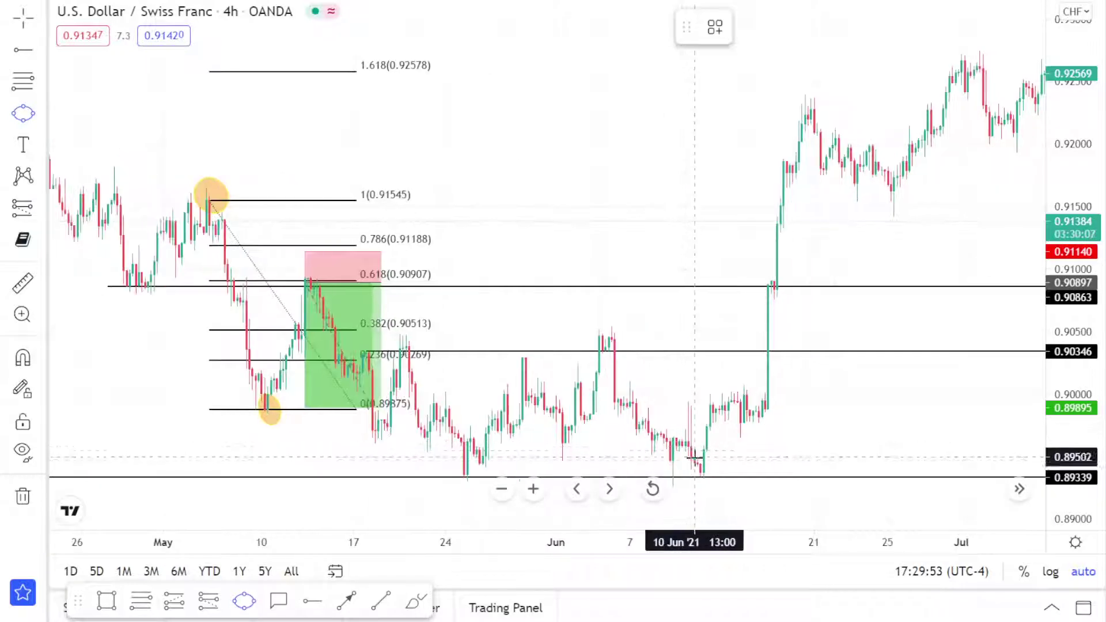
pyautogui.click(695, 462)
pyautogui.click(723, 479)
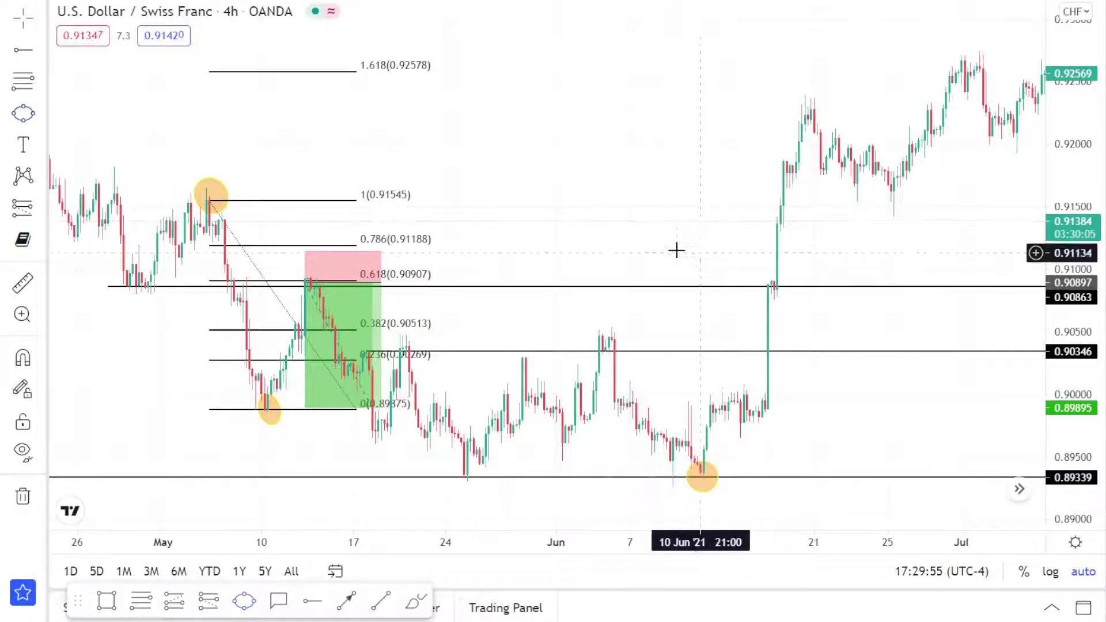
# Step: Mark the swing high at the peak of the mid-June rally, at about 0.9220, with an ellipse
pyautogui.hscroll(1, 676, 250)
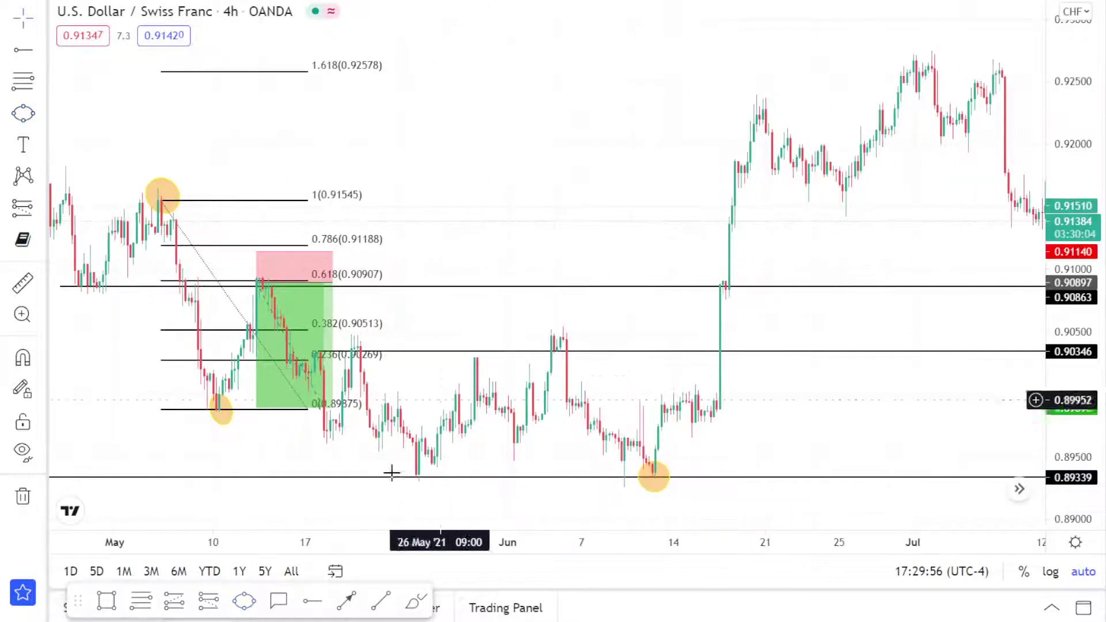
pyautogui.click(750, 105)
pyautogui.click(781, 117)
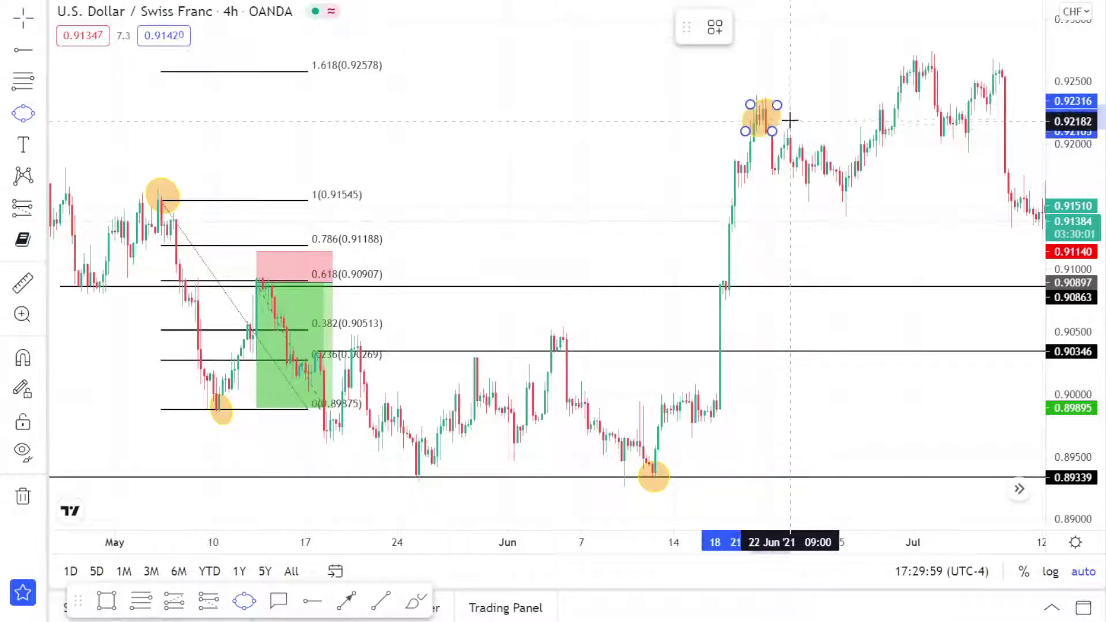
pyautogui.moveTo(703, 328); pyautogui.dragTo(690, 328)
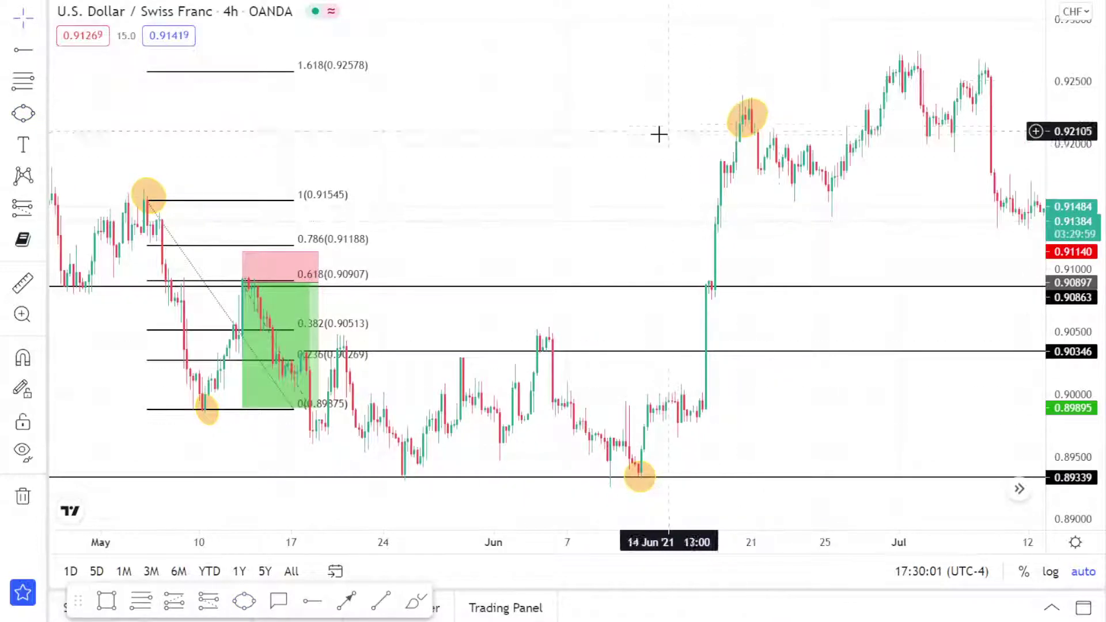
# Step: Mark the consolidation just before the mid-June breakout, at about 0.8985, with an ellipse
pyautogui.hscroll(1, 576, 156)
pyautogui.click(23, 114)
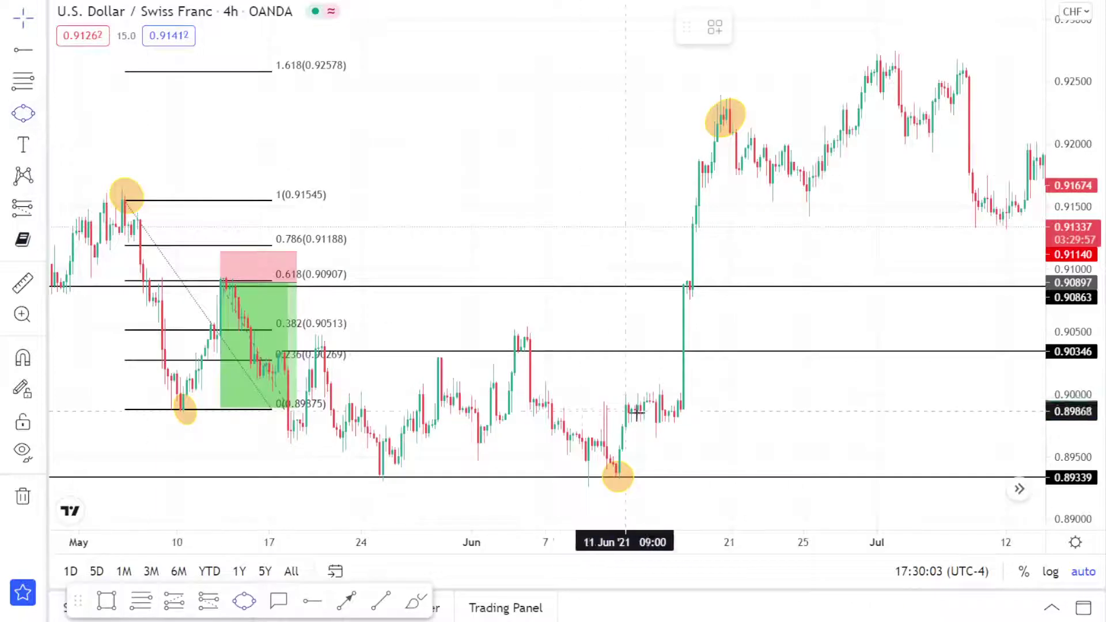
pyautogui.click(663, 403)
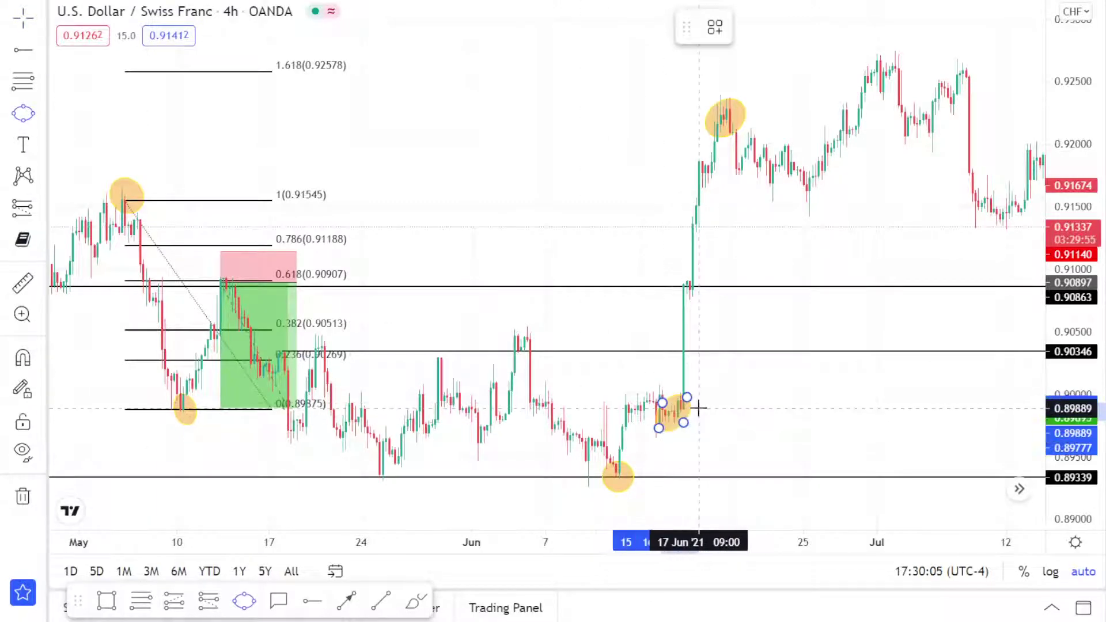
pyautogui.click(696, 410)
pyautogui.click(716, 407)
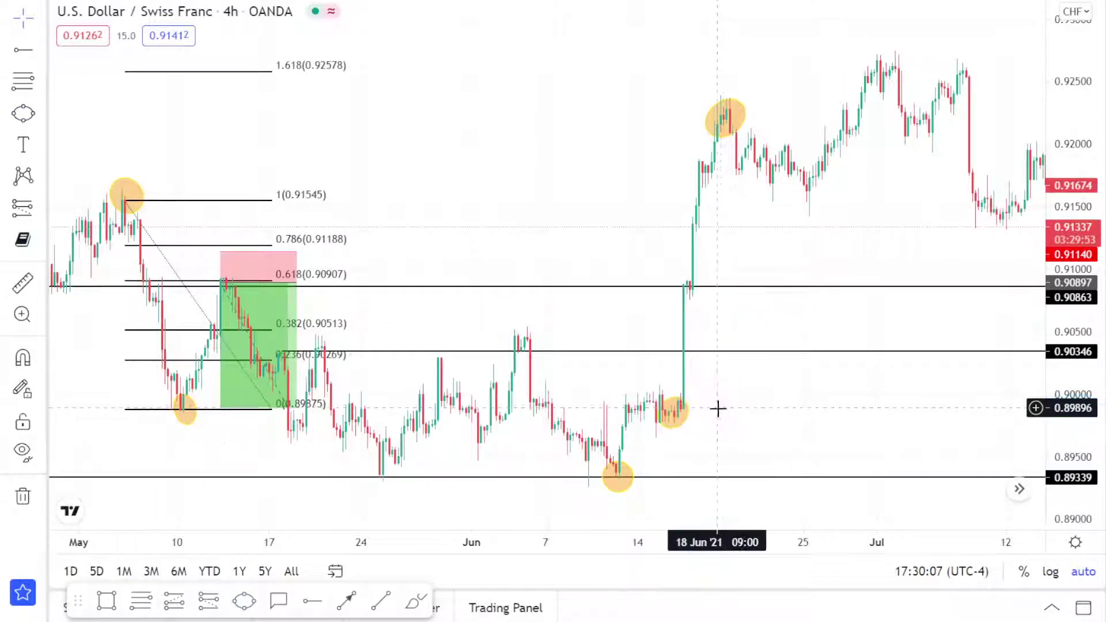
# Step: Delete the ellipse marking the consolidation just before the mid-June breakout
pyautogui.scroll(3, 716, 407)
pyautogui.moveTo(630, 432); pyautogui.dragTo(721, 431)
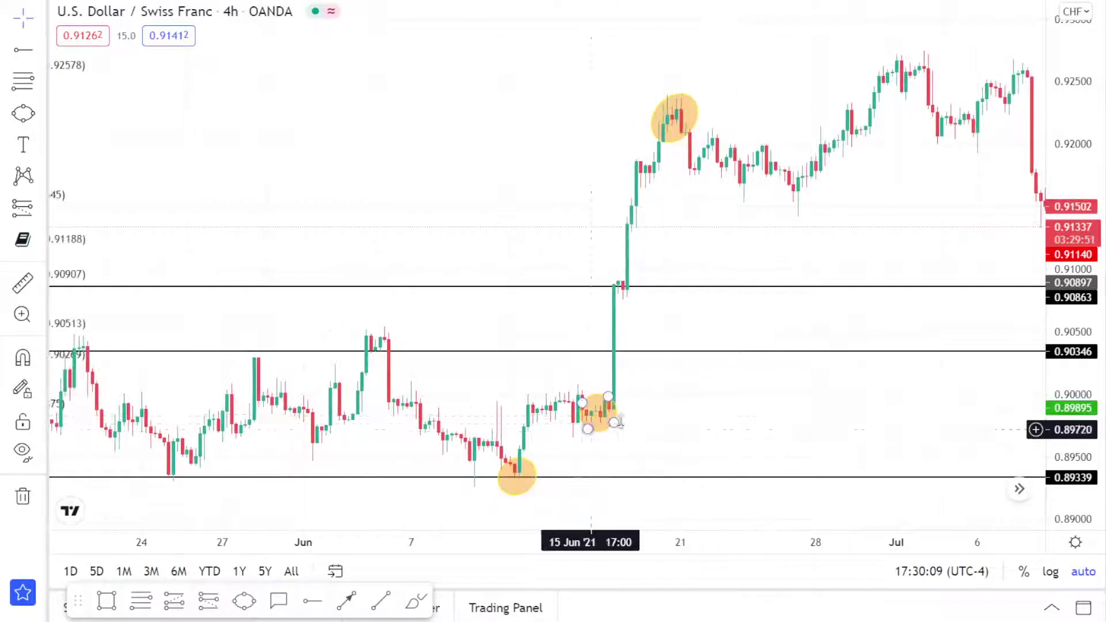
pyautogui.click(614, 411)
pyautogui.click(628, 394)
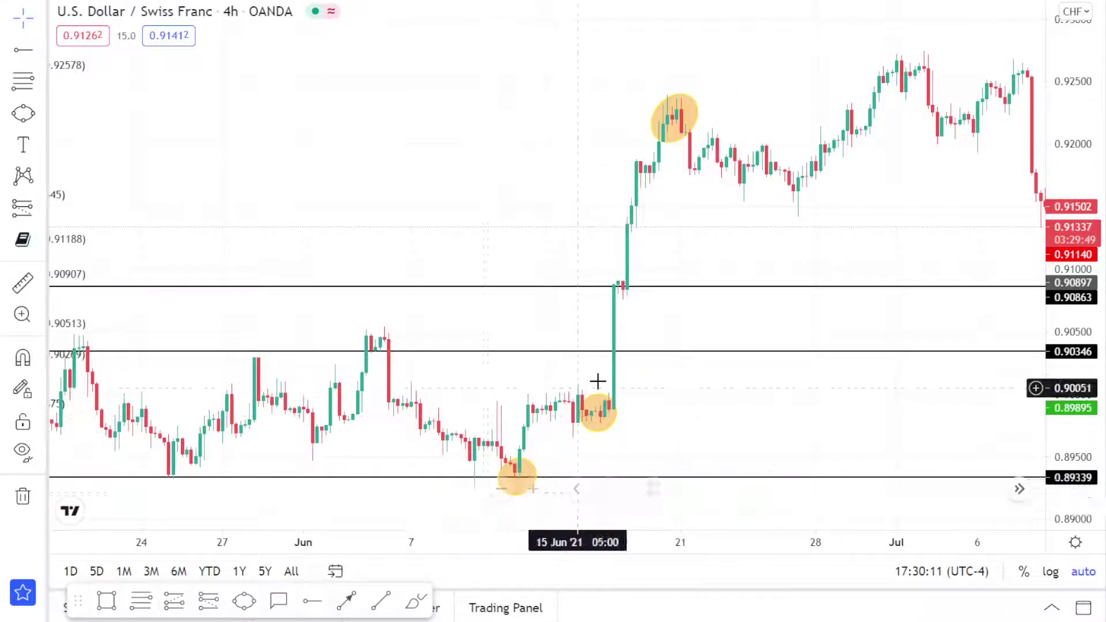
pyautogui.click(595, 403)
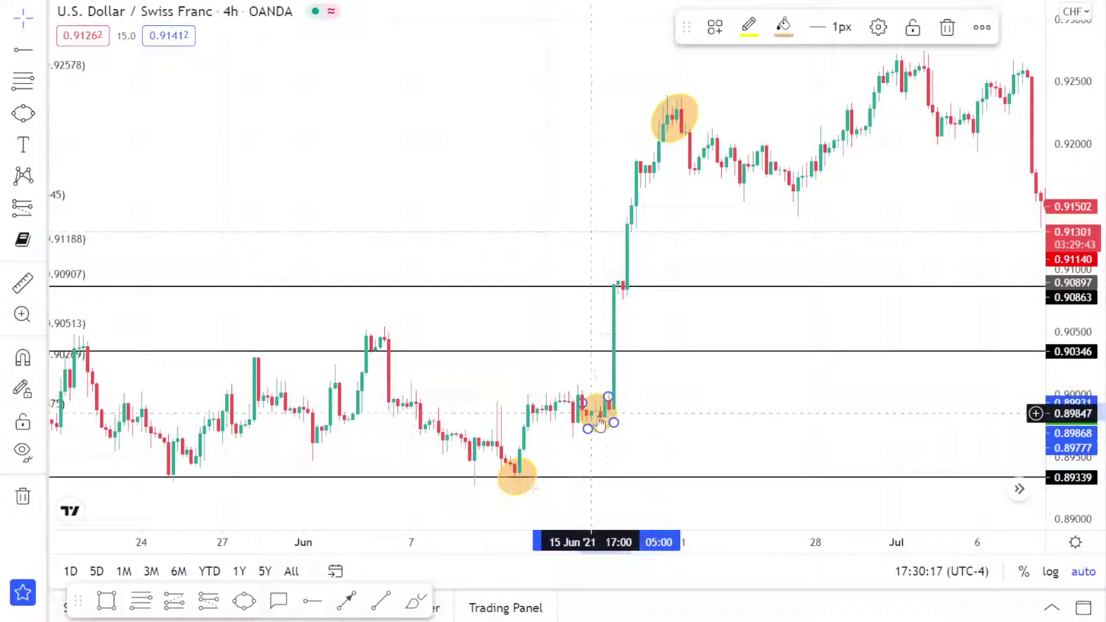
pyautogui.press('Delete')
# Step: Draw a Fibonacci retracement from the June swing low at 0.89362 to the swing high at 0.92281, extending its levels to 29 June
pyautogui.scroll(-2, 648, 179)
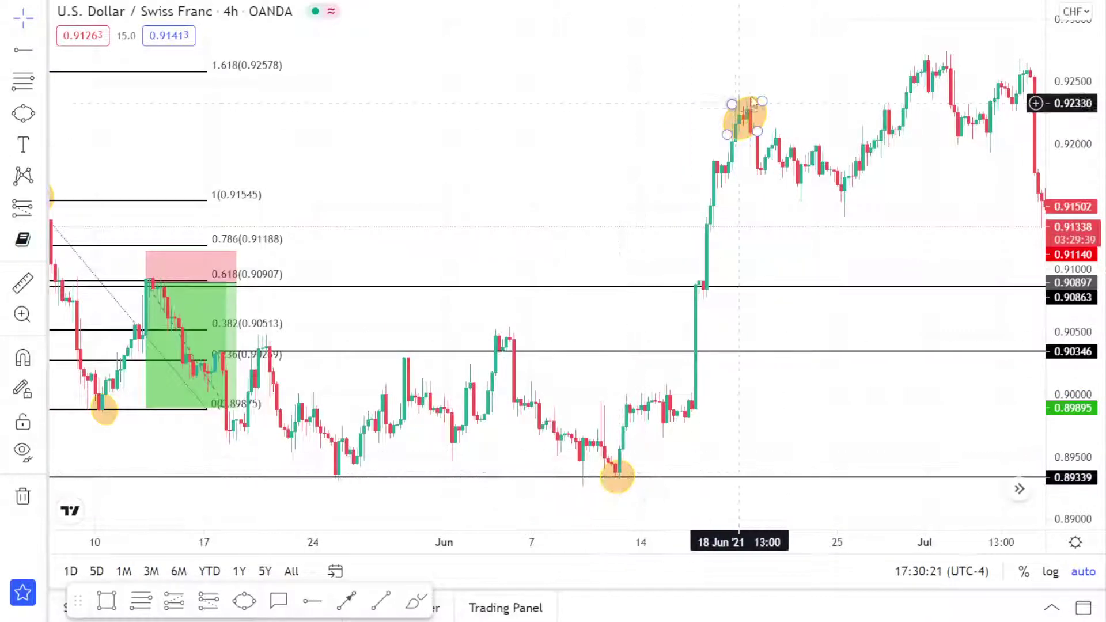
pyautogui.hscroll(-3, 777, 109)
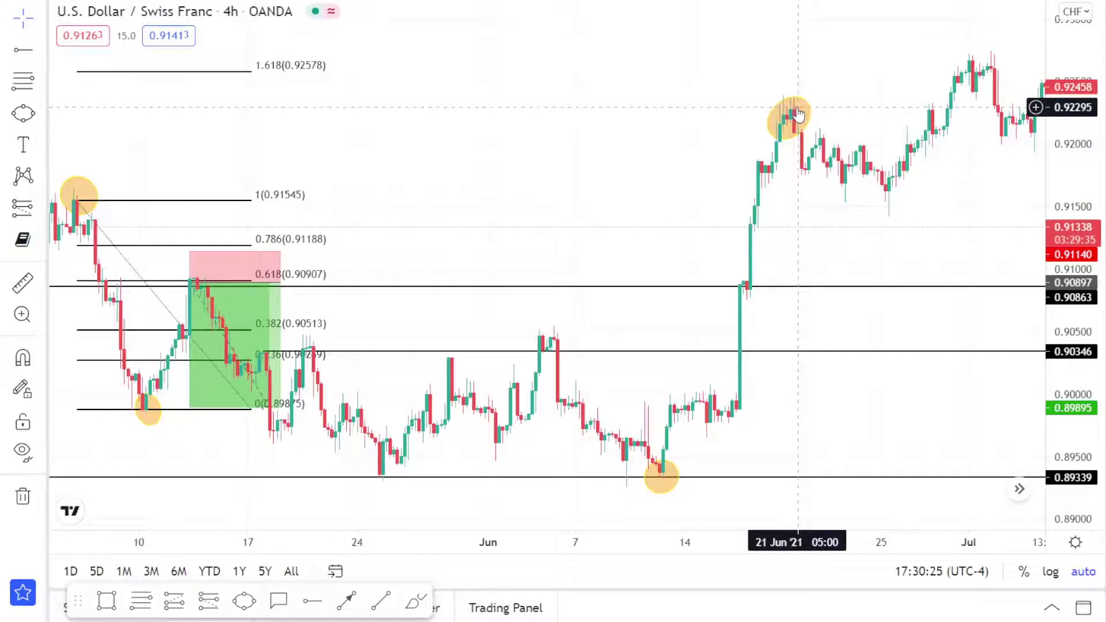
pyautogui.click(23, 82)
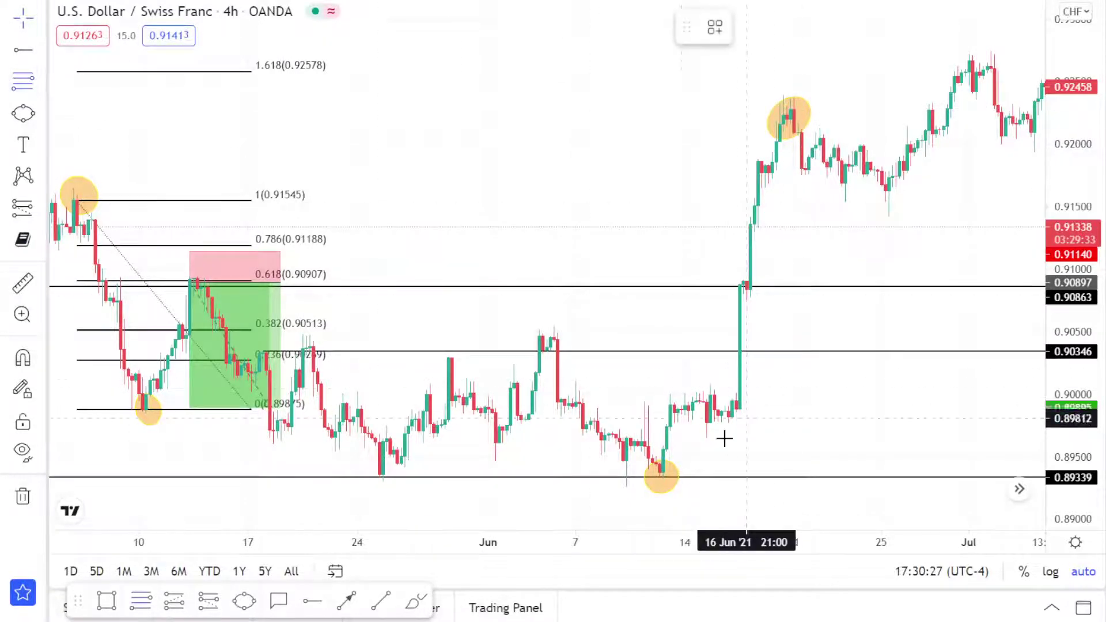
pyautogui.click(663, 474)
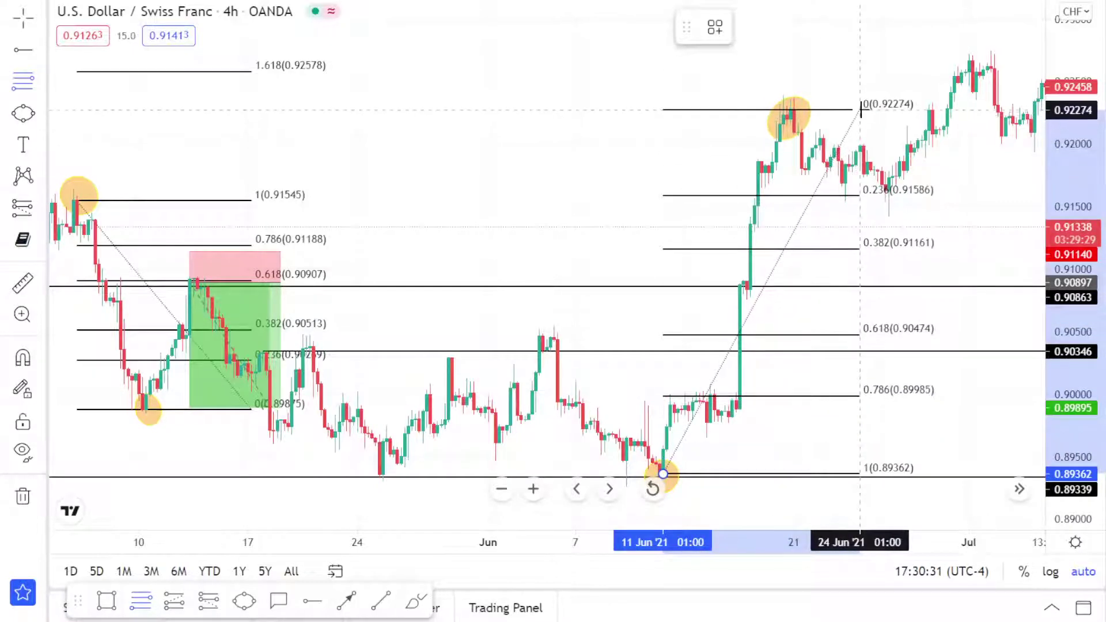
pyautogui.click(860, 110)
pyautogui.moveTo(962, 185); pyautogui.dragTo(728, 190)
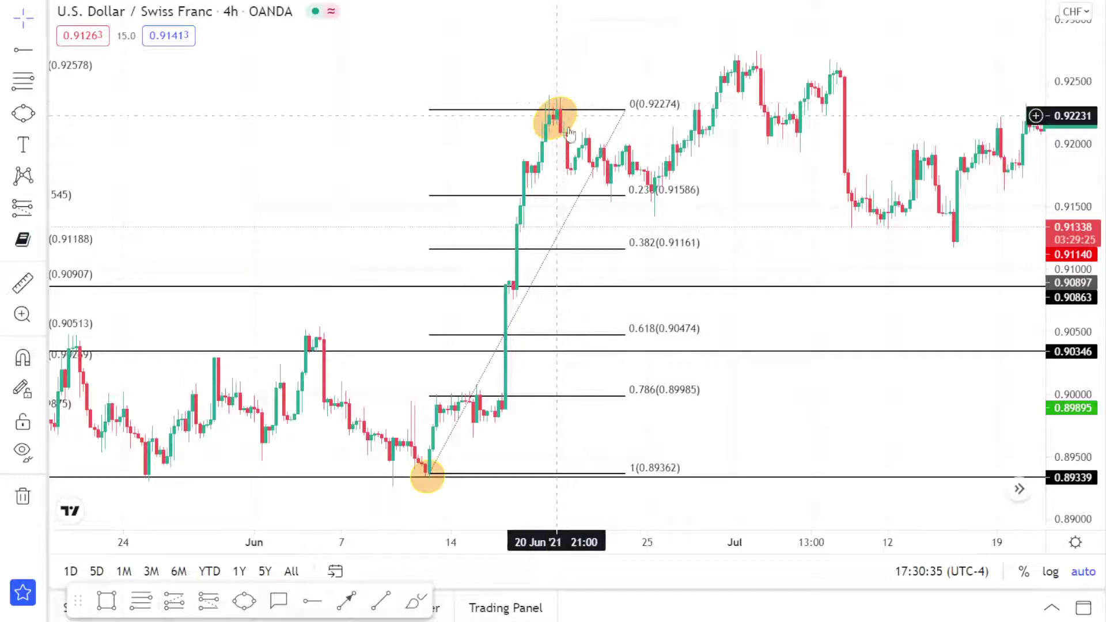
pyautogui.moveTo(626, 109)
pyautogui.mouseDown()
pyautogui.moveTo(705, 113)
pyautogui.moveTo(695, 109)
pyautogui.mouseUp()
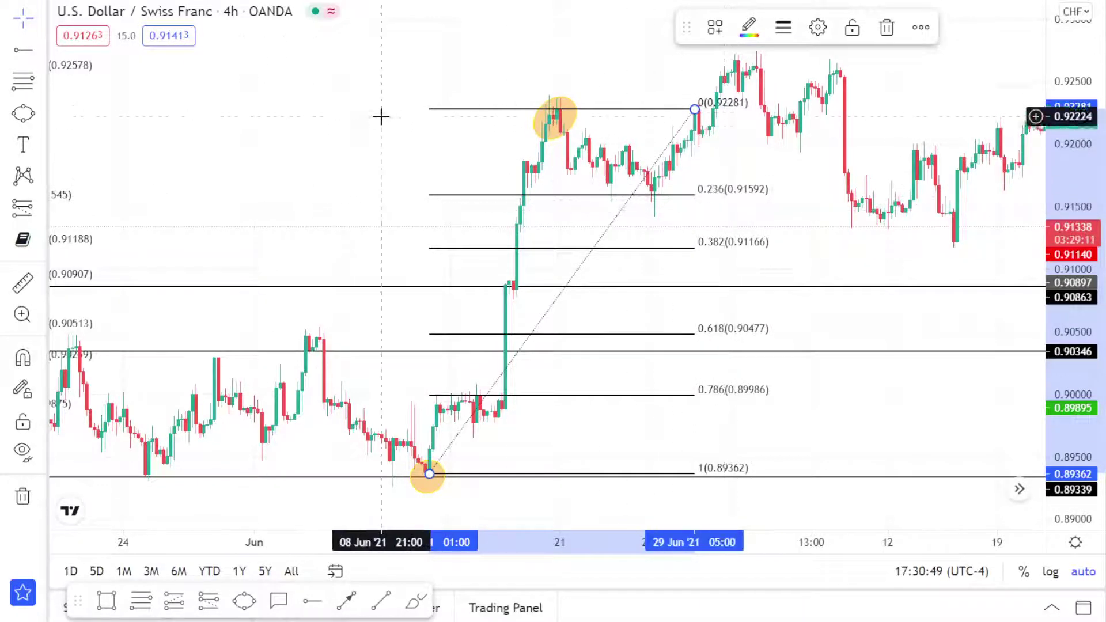
# Step: Place a horizontal ray at 0.91577 from 3 May, along the early May swing high
pyautogui.scroll(2, 381, 126)
pyautogui.scroll(1, 359, 132)
pyautogui.moveTo(311, 141); pyautogui.dragTo(282, 146)
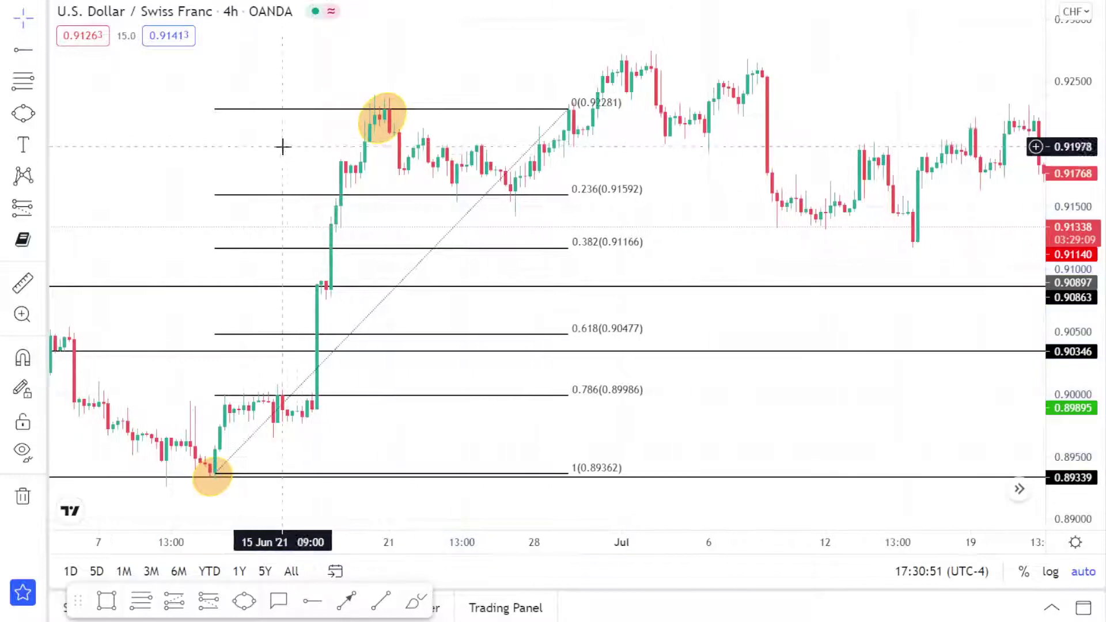
pyautogui.scroll(-3, 459, 189)
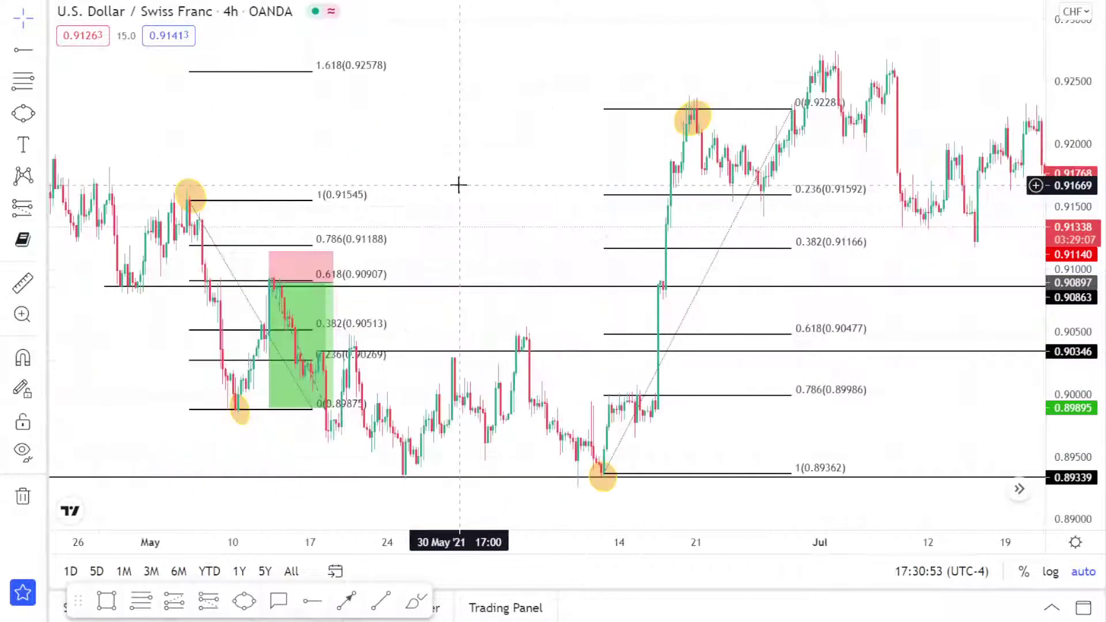
pyautogui.scroll(-1, 544, 210)
pyautogui.scroll(2, 543, 210)
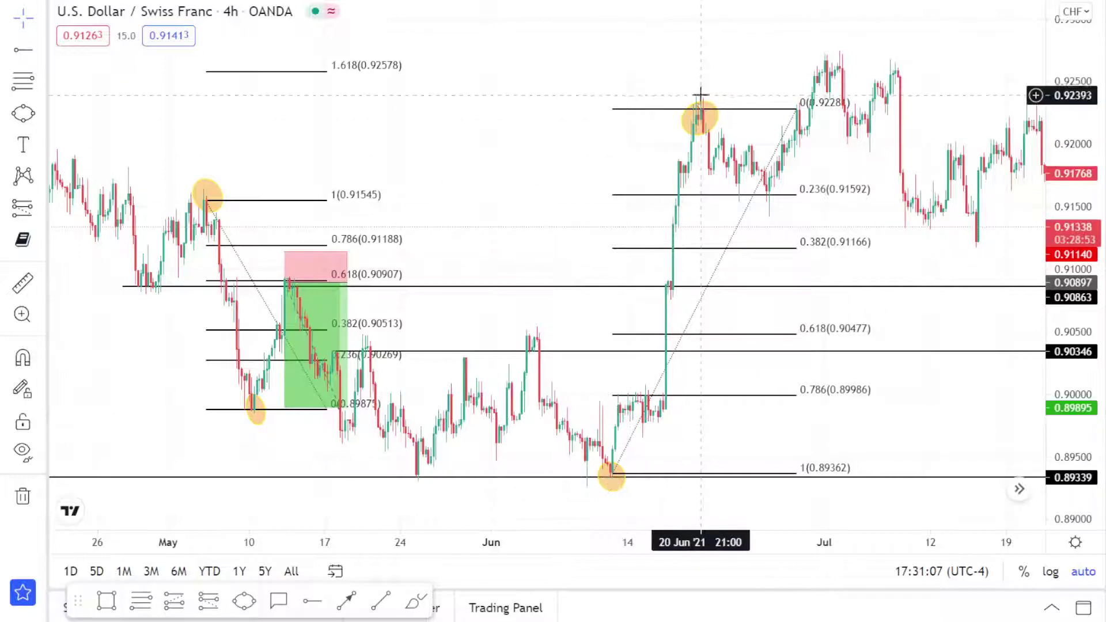
pyautogui.moveTo(612, 159); pyautogui.dragTo(578, 155)
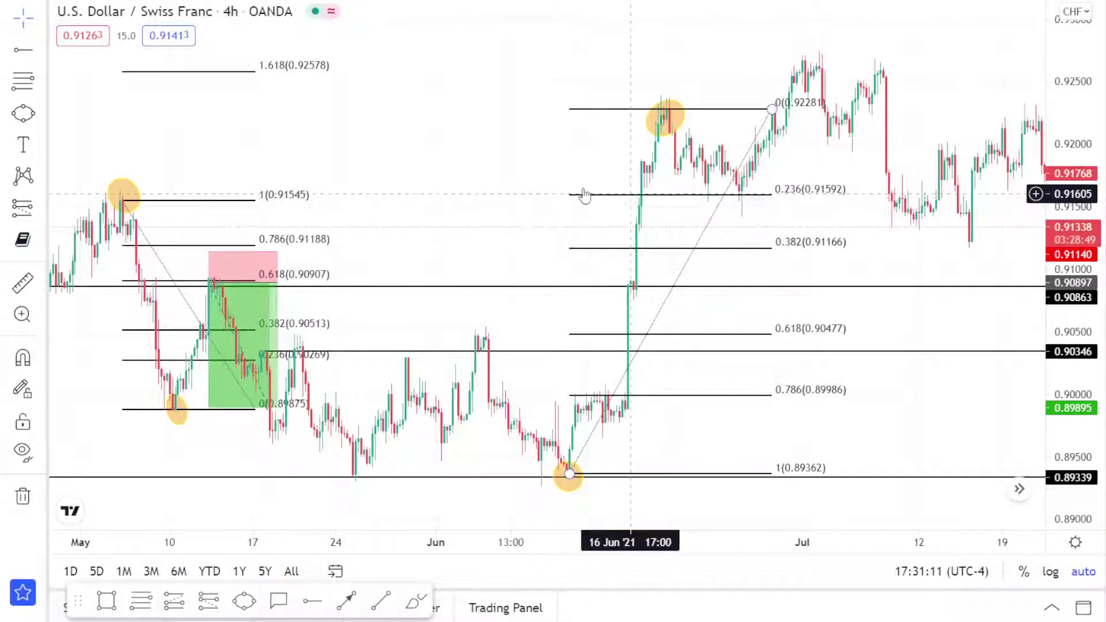
pyautogui.click(108, 51)
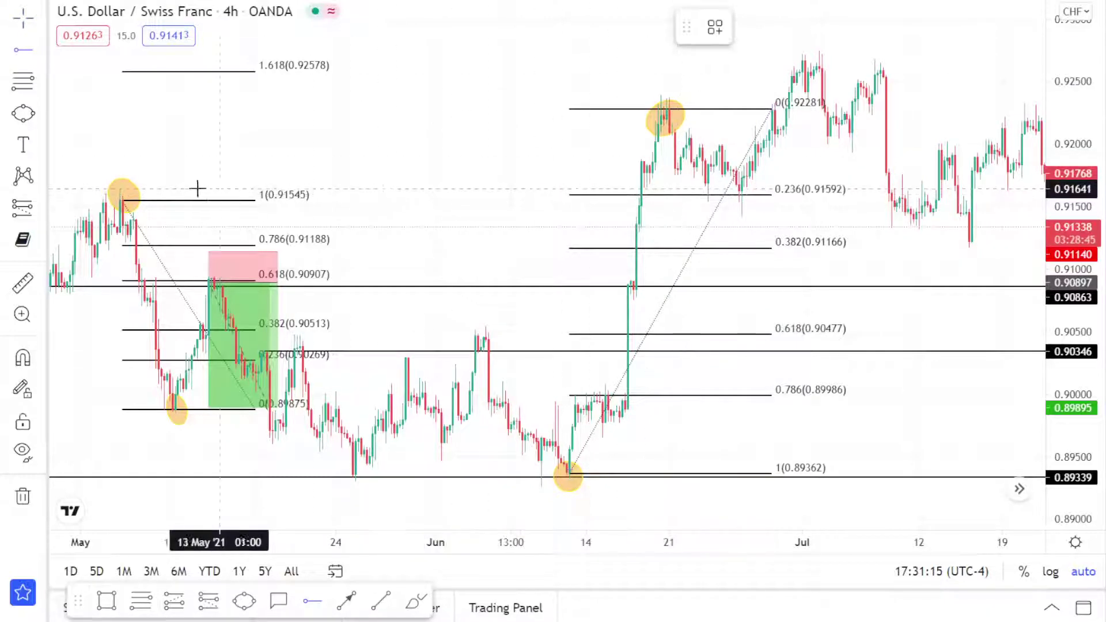
pyautogui.click(89, 197)
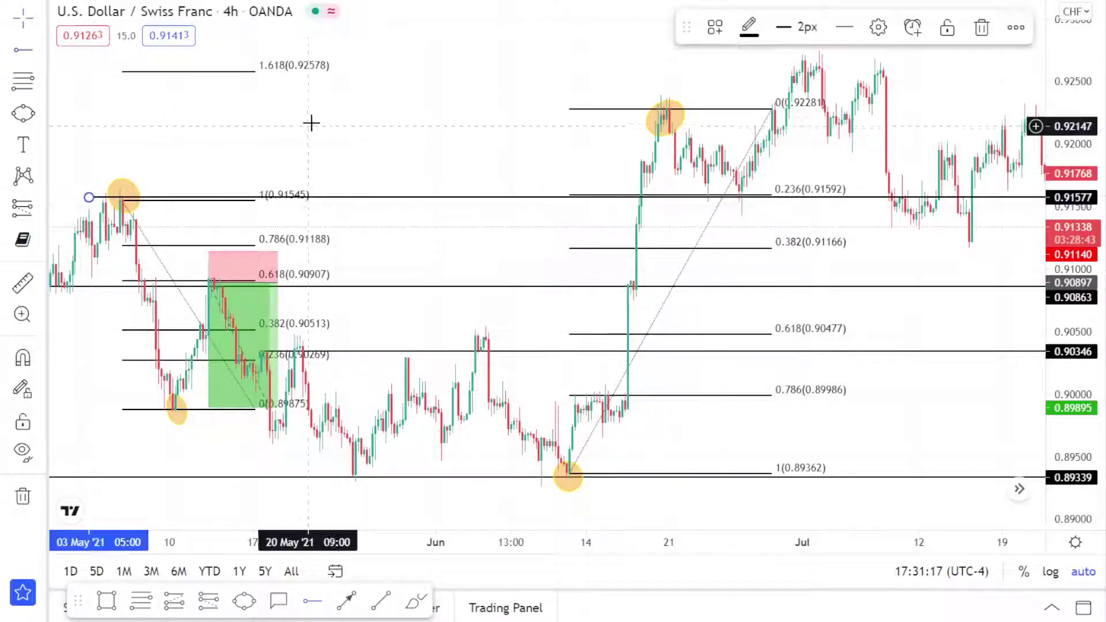
# Step: Change the colour of the horizontal ray at the early May swing high to red
pyautogui.hscroll(-3, 357, 123)
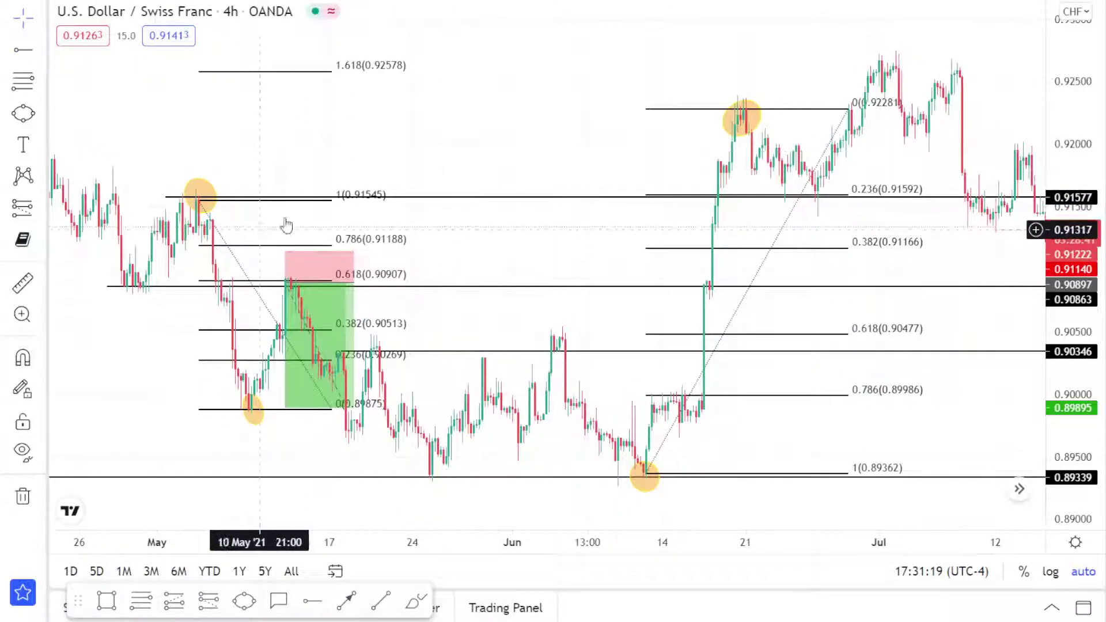
pyautogui.click(466, 202)
pyautogui.click(748, 29)
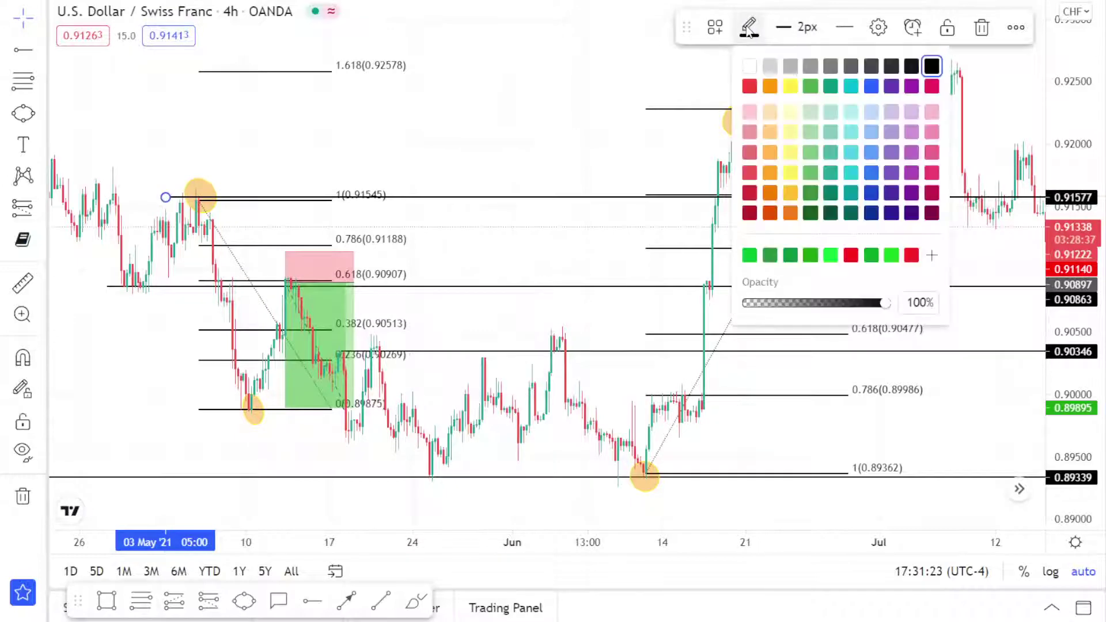
pyautogui.click(749, 86)
# Step: Place a long position on 25 June where price meets the red ray, with entry at 0.91584
pyautogui.moveTo(601, 133); pyautogui.dragTo(588, 129)
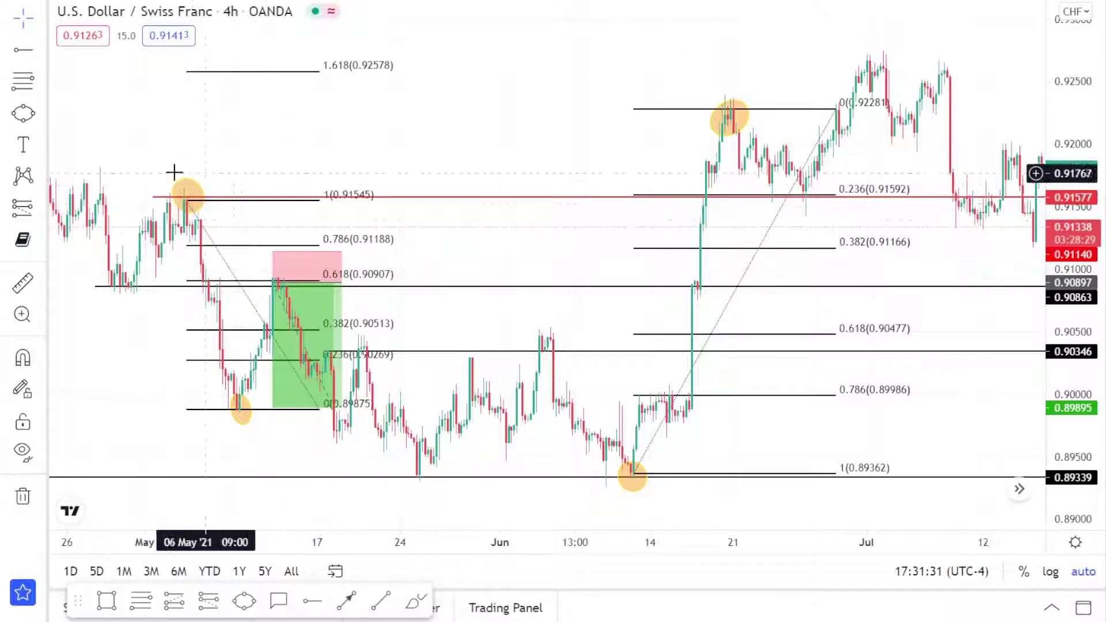
pyautogui.scroll(5, 420, 138)
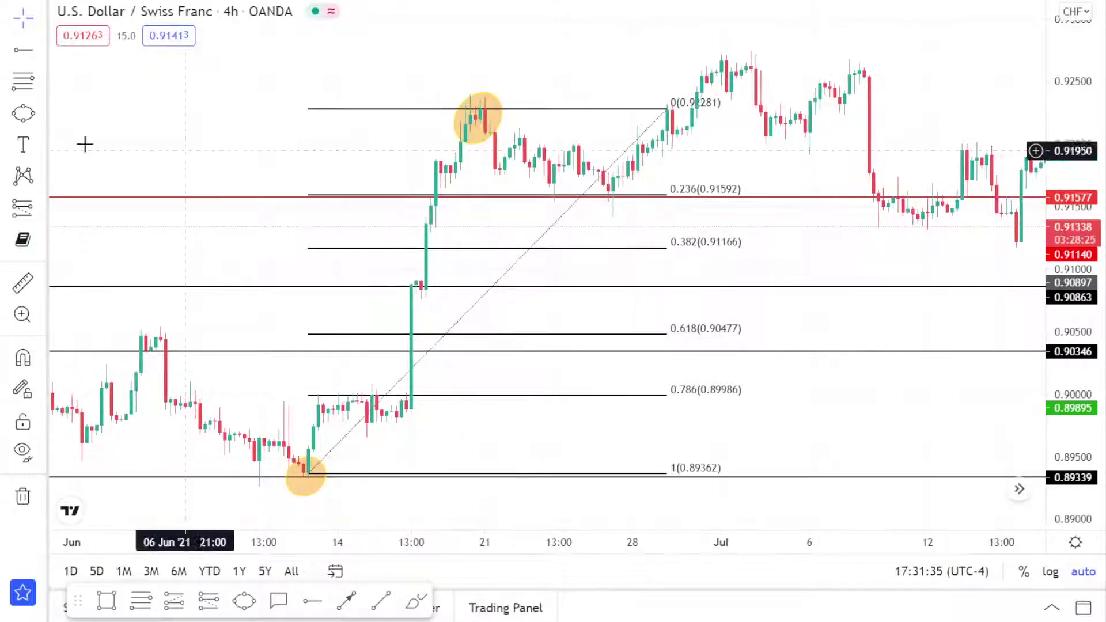
pyautogui.click(41, 215)
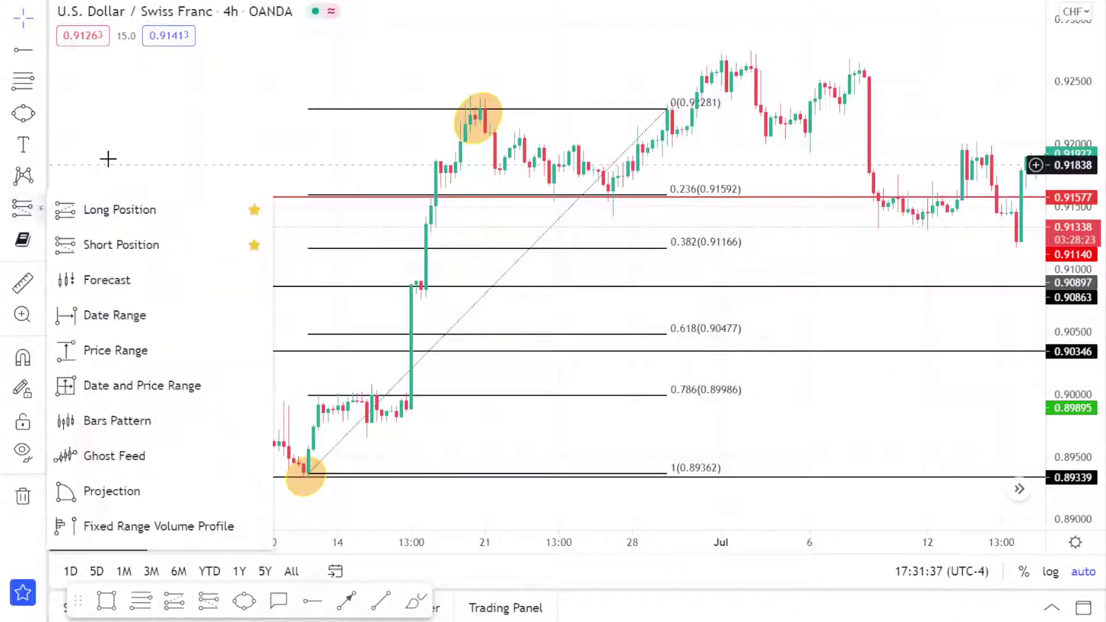
pyautogui.click(136, 211)
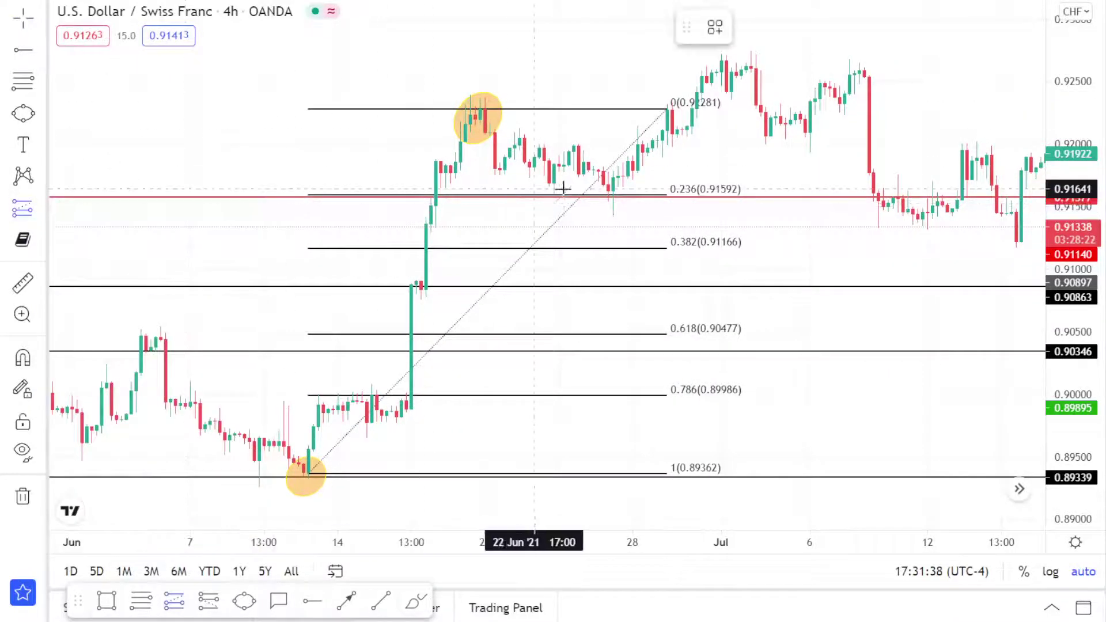
pyautogui.click(608, 197)
# Step: Set the long position's stop at 0.91162 on the 0.382 level and its target at 0.92787
pyautogui.moveTo(608, 108)
pyautogui.mouseDown()
pyautogui.moveTo(591, 2)
pyautogui.moveTo(595, 49)
pyautogui.moveTo(596, 26)
pyautogui.mouseUp()
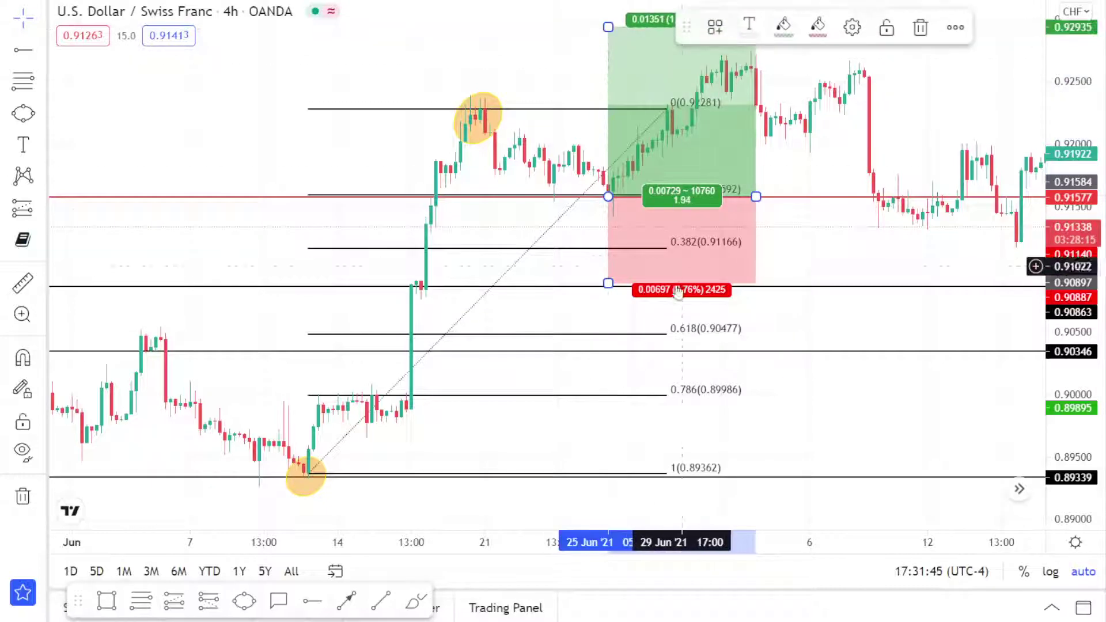
pyautogui.moveTo(608, 284); pyautogui.dragTo(601, 249)
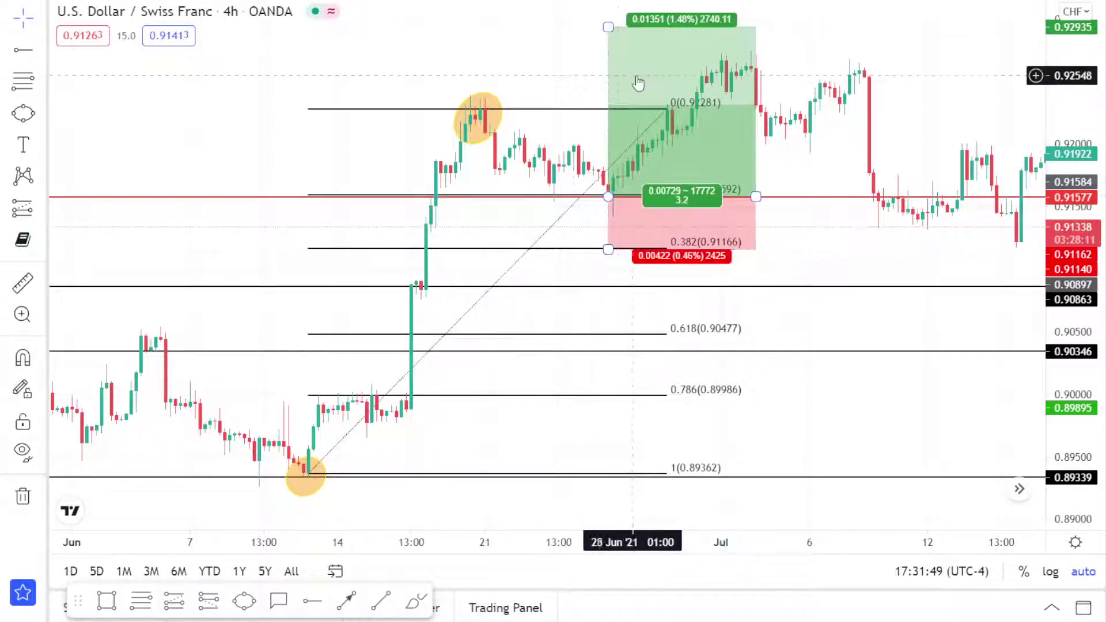
pyautogui.moveTo(608, 25); pyautogui.dragTo(615, 54)
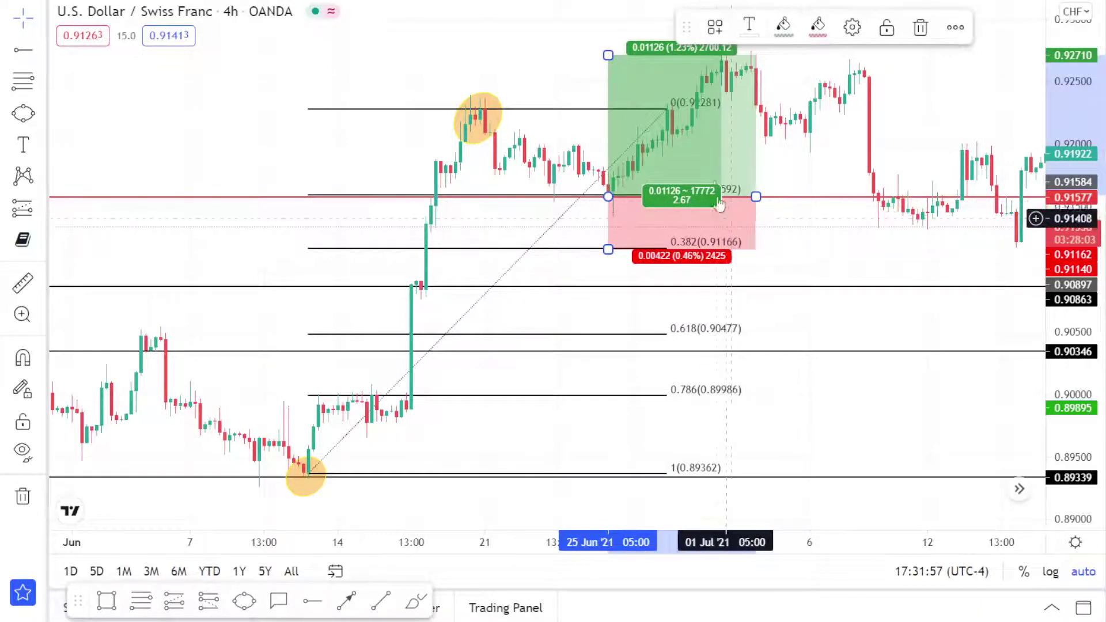
pyautogui.moveTo(609, 54); pyautogui.dragTo(606, 91)
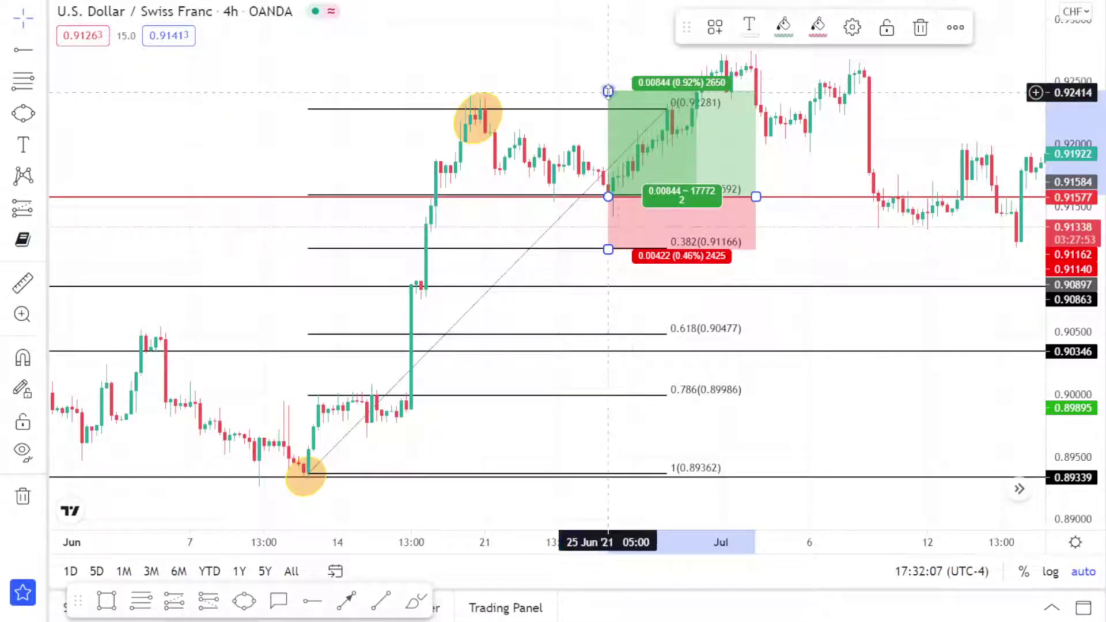
pyautogui.moveTo(608, 91); pyautogui.dragTo(609, 45)
pyautogui.click(538, 59)
# Step: Examine the price action after the long trade, from July through late August, for further swing highs and lows
pyautogui.scroll(-2, 538, 60)
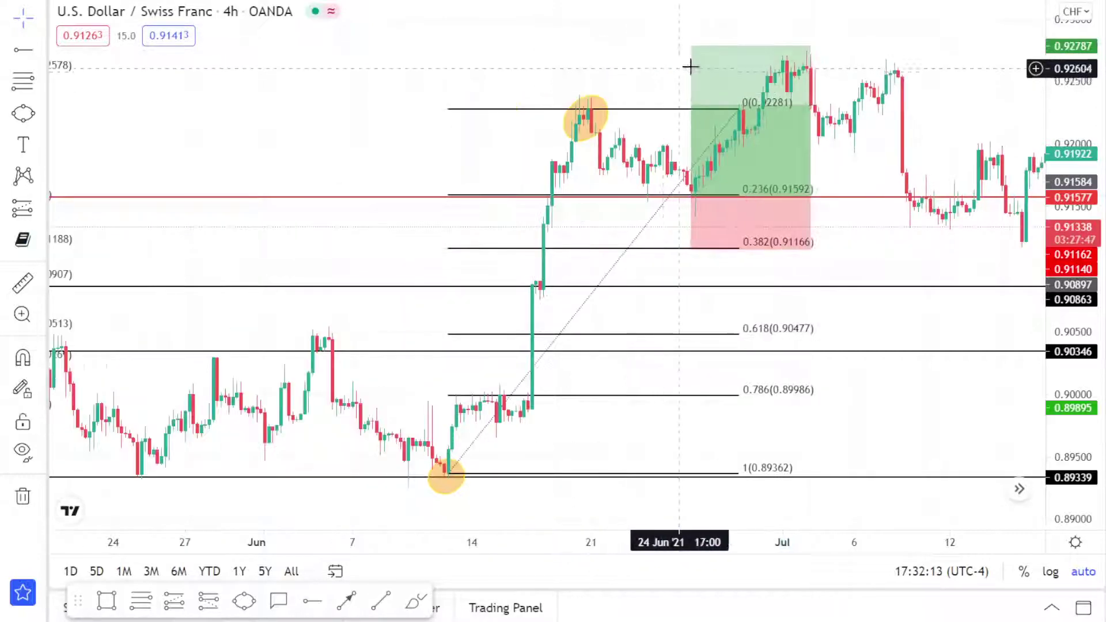
pyautogui.click(693, 67)
pyautogui.hscroll(5, 743, 69)
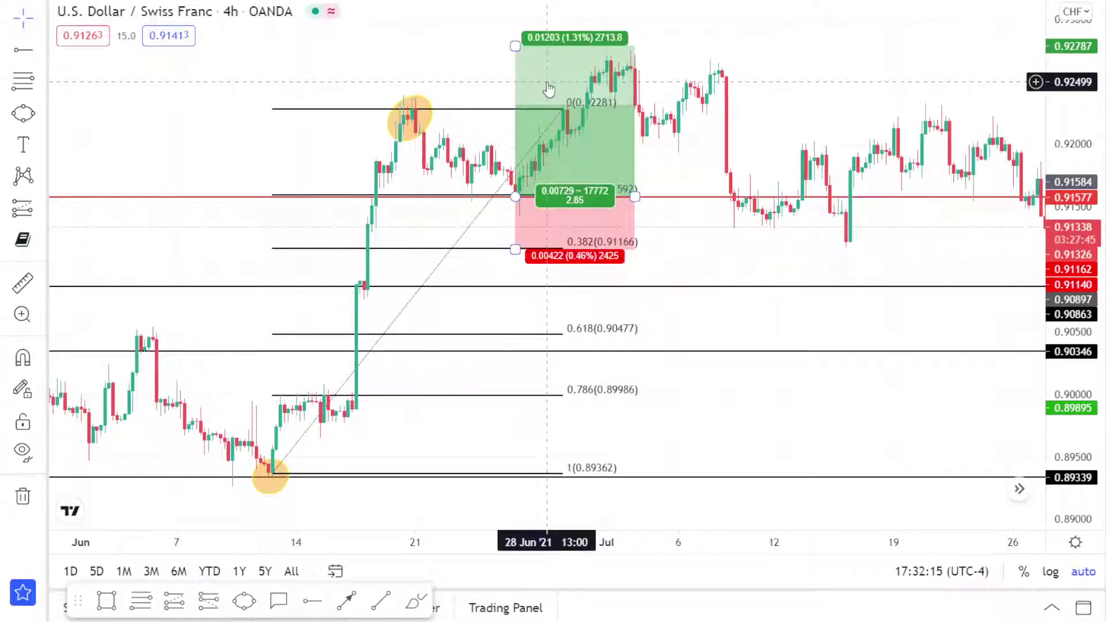
pyautogui.click(902, 94)
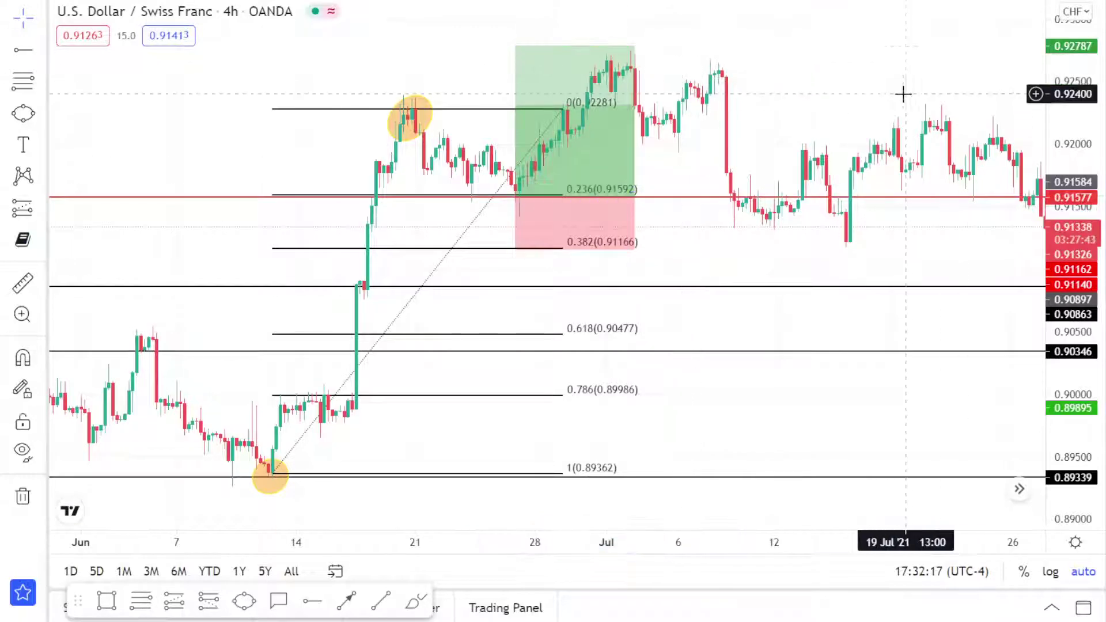
pyautogui.hscroll(1, 665, 74)
pyautogui.hscroll(3, 657, 55)
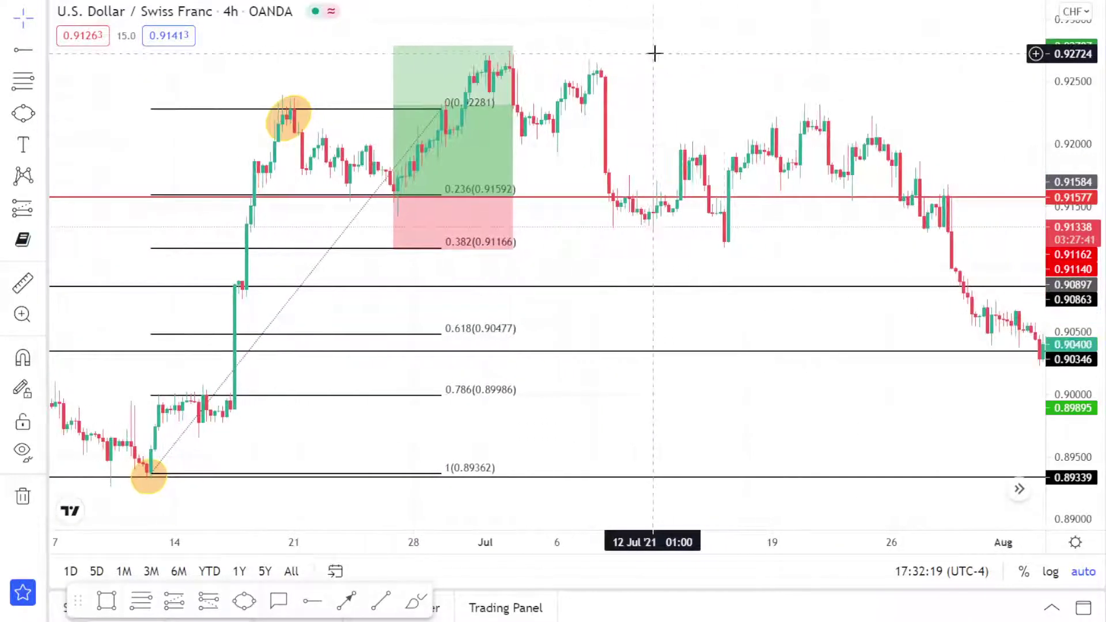
pyautogui.scroll(-2, 691, 51)
pyautogui.scroll(4, 789, 76)
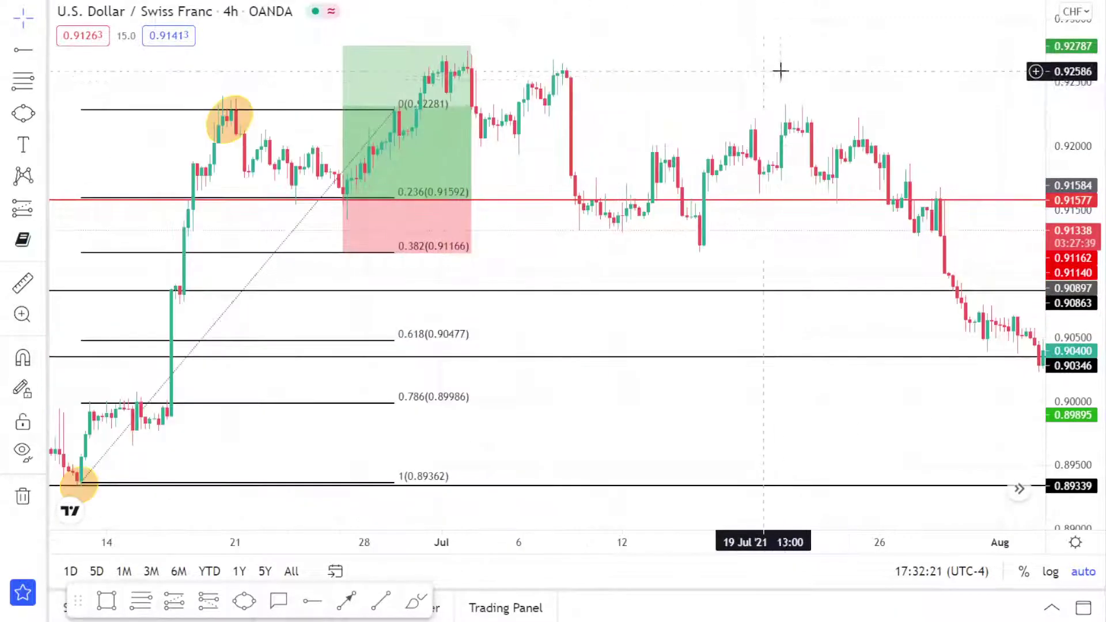
pyautogui.hscroll(5, 780, 71)
pyautogui.hscroll(-2, 494, 67)
pyautogui.scroll(1, 616, 95)
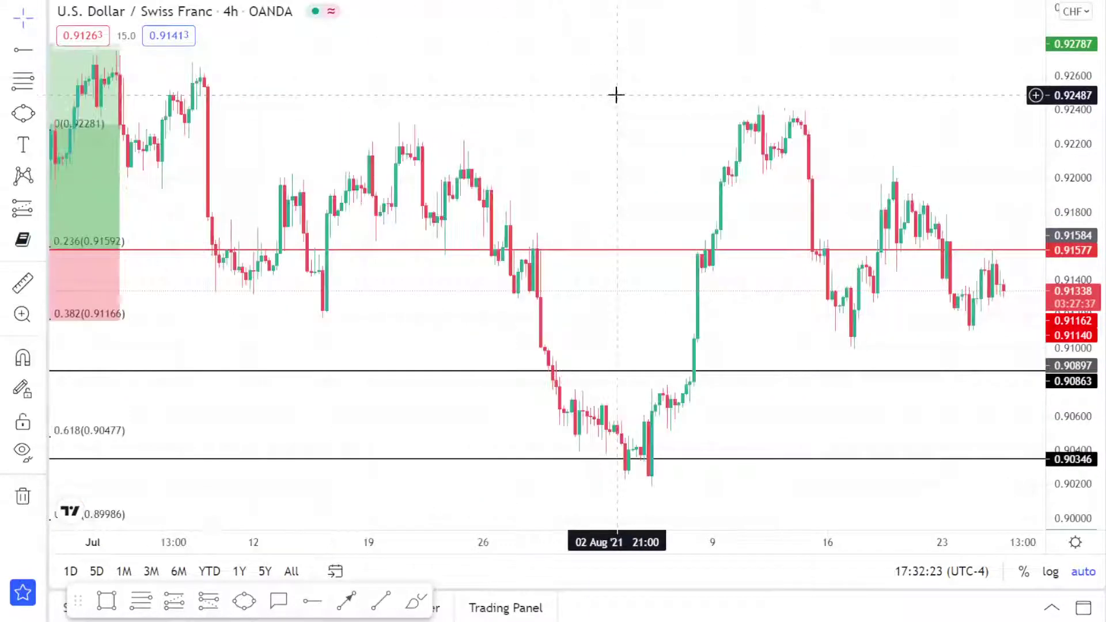
pyautogui.scroll(1, 615, 95)
pyautogui.moveTo(593, 104); pyautogui.dragTo(513, 104)
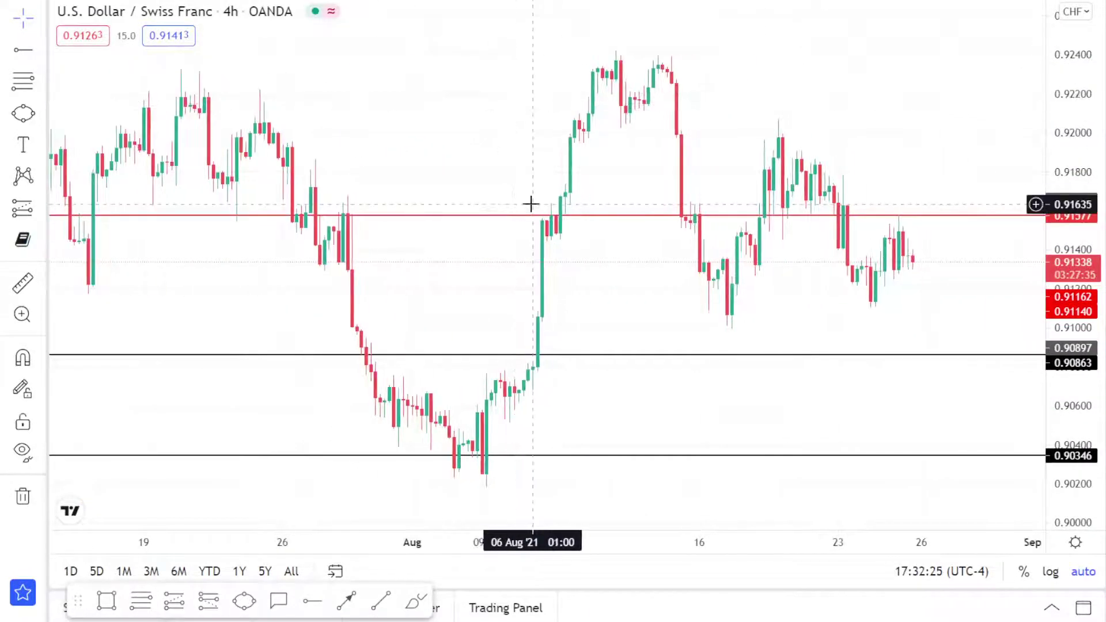
pyautogui.scroll(-3, 576, 173)
pyautogui.scroll(3, 662, 369)
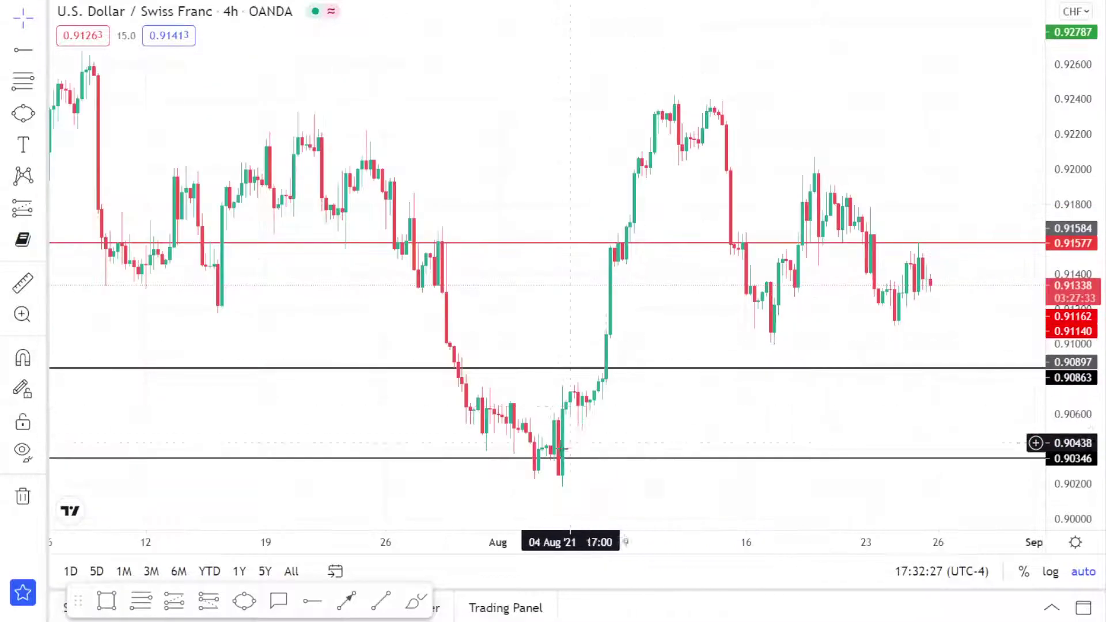
pyautogui.scroll(-1, 649, 161)
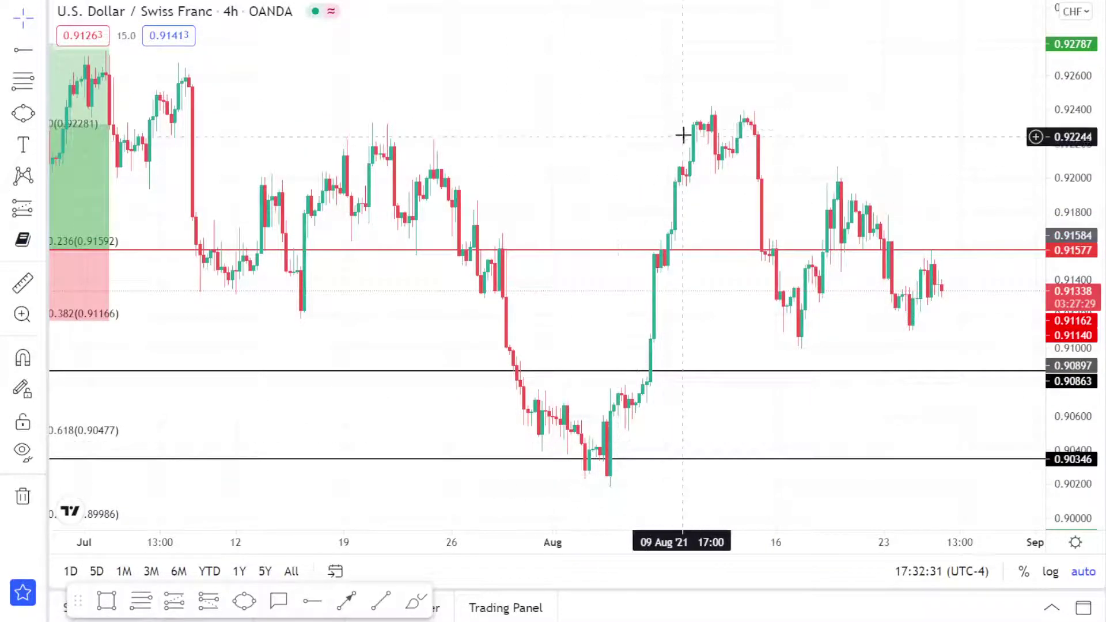
pyautogui.moveTo(683, 135); pyautogui.dragTo(669, 134)
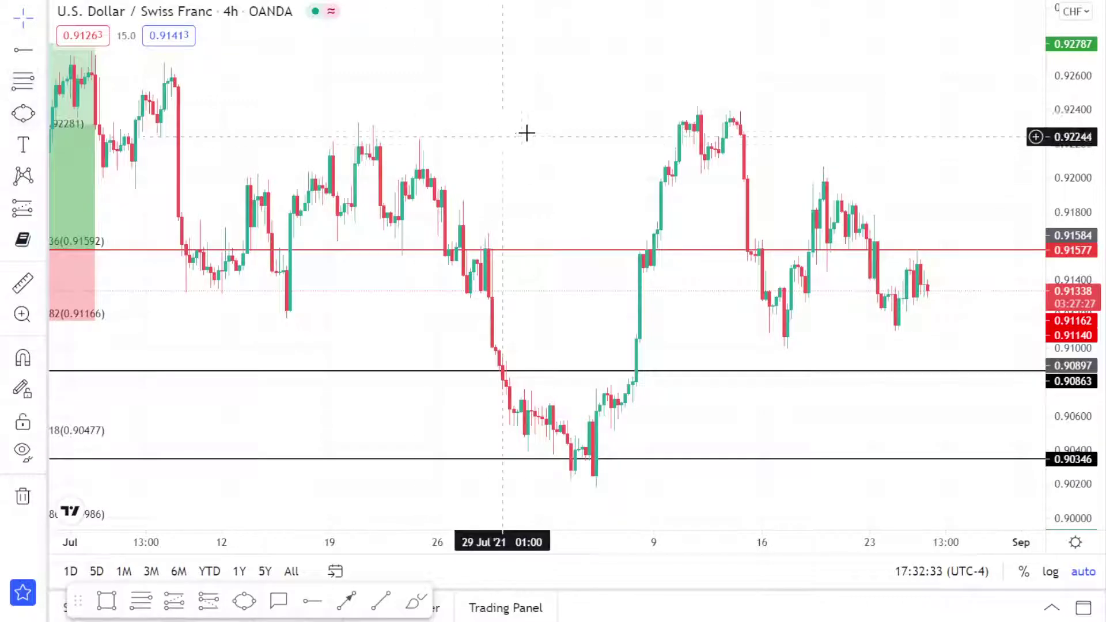
# Step: Mark the early August swing low near 0.902 with an orange ellipse
pyautogui.moveTo(526, 133); pyautogui.dragTo(651, 128)
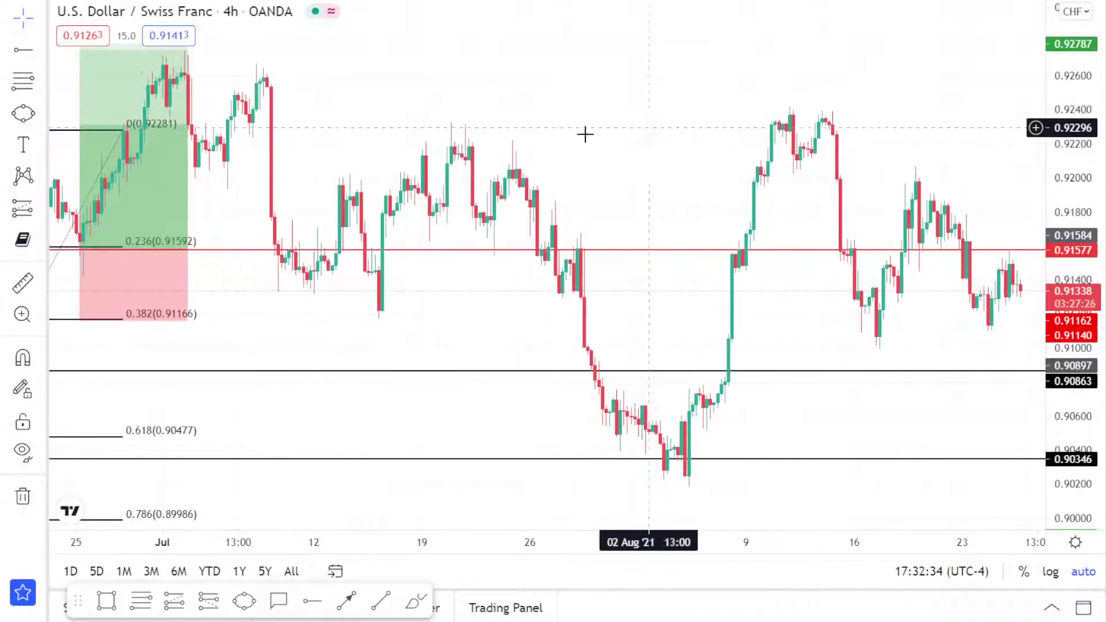
pyautogui.click(24, 115)
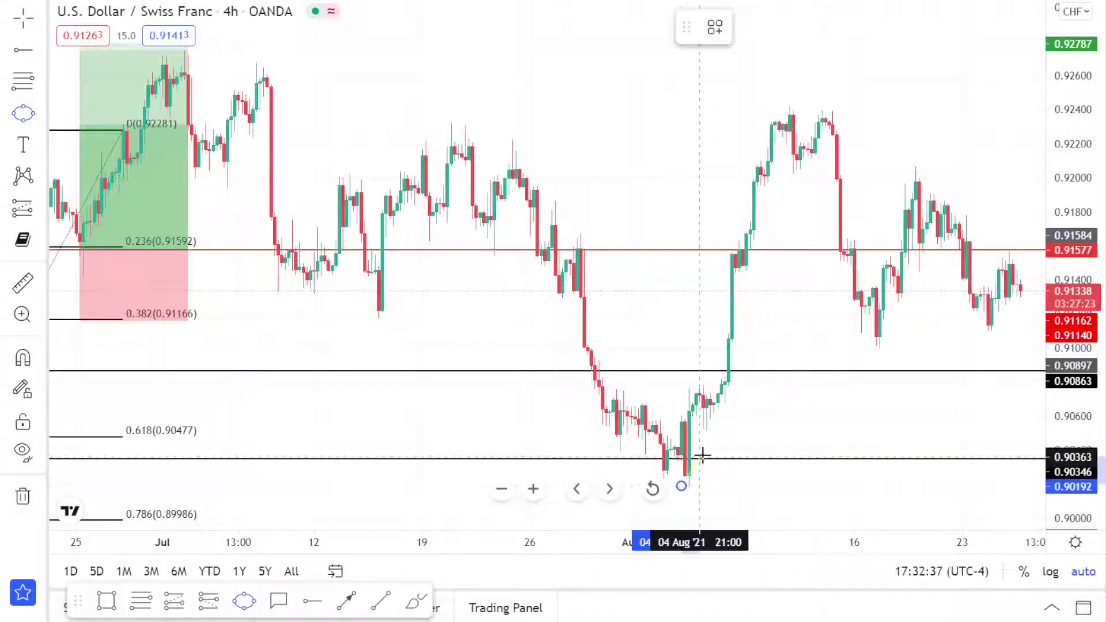
pyautogui.click(702, 455)
pyautogui.click(711, 475)
pyautogui.hscroll(2, 660, 403)
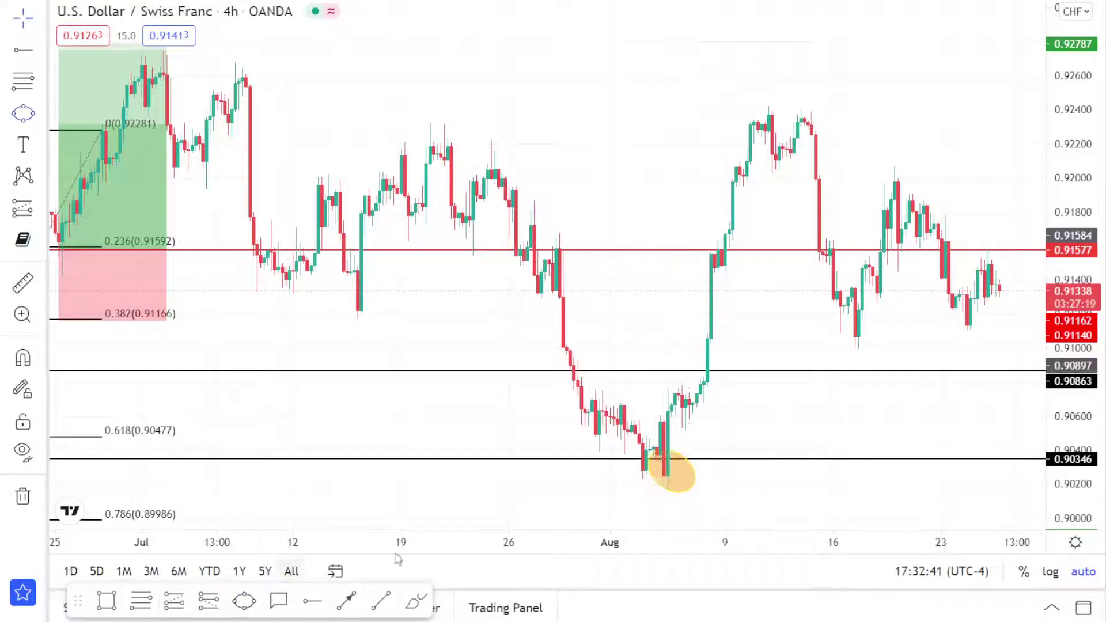
# Step: Mark the double swing high between 10 and 13 August with an orange ellipse
pyautogui.click(755, 100)
pyautogui.click(781, 121)
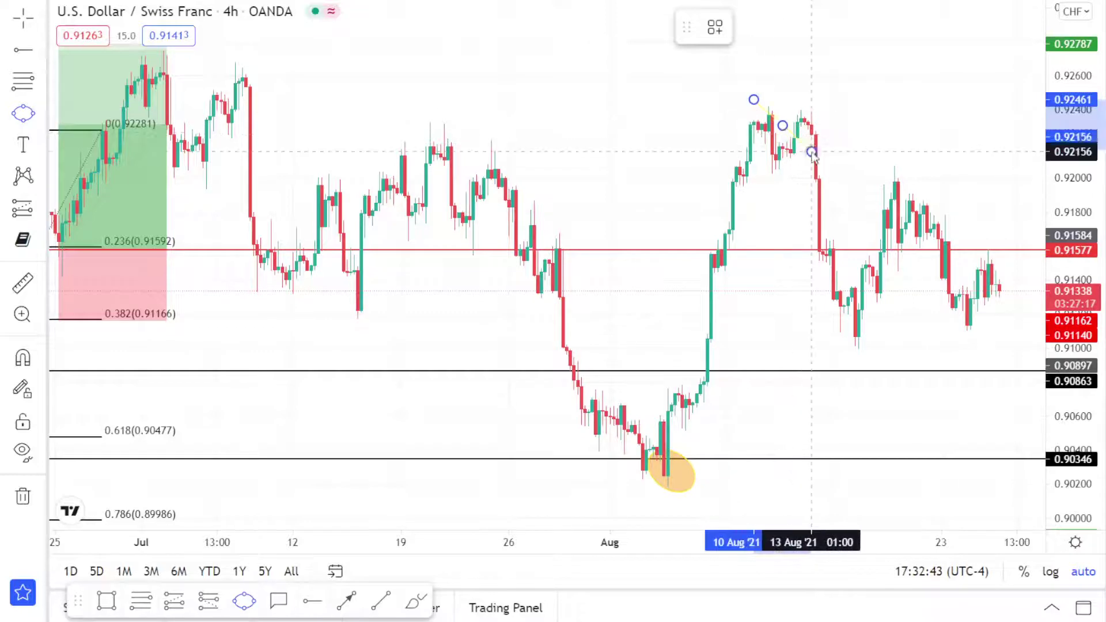
pyautogui.click(813, 120)
pyautogui.click(872, 140)
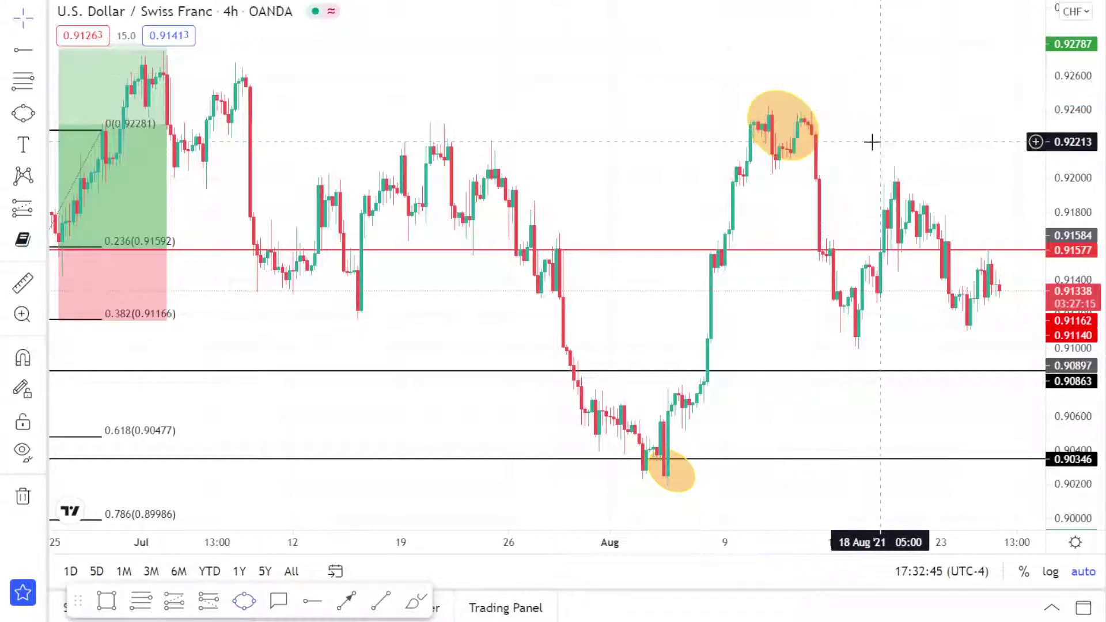
# Step: Draw a Fibonacci retracement from the 4 August low at 0.90254 up to the August high at 0.92379
pyautogui.moveTo(871, 140); pyautogui.dragTo(822, 140)
pyautogui.scroll(2, 823, 129)
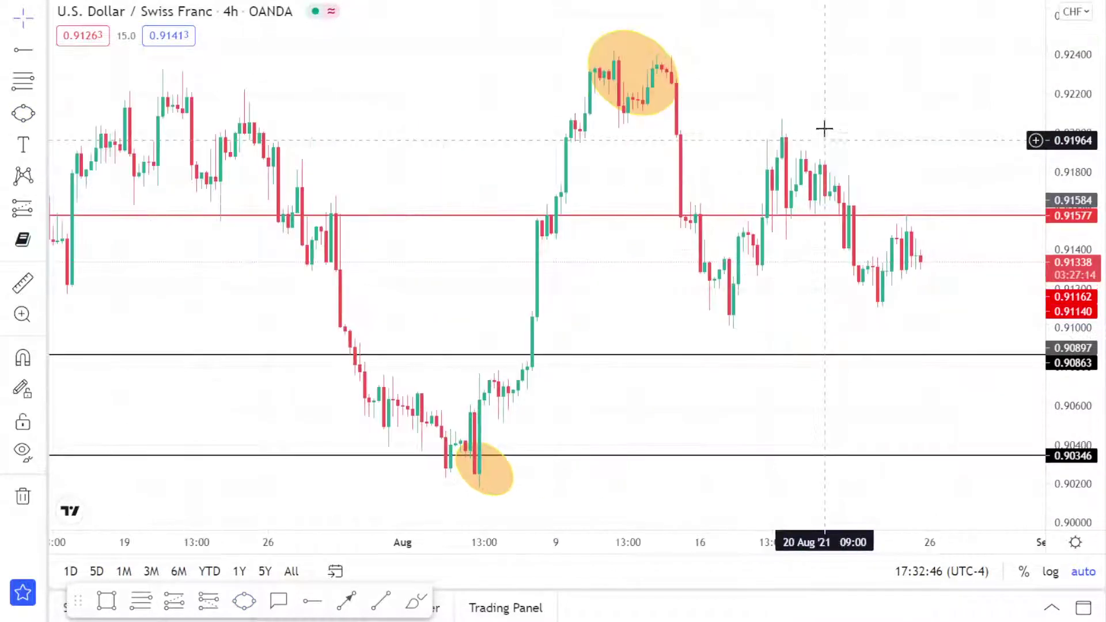
pyautogui.click(21, 85)
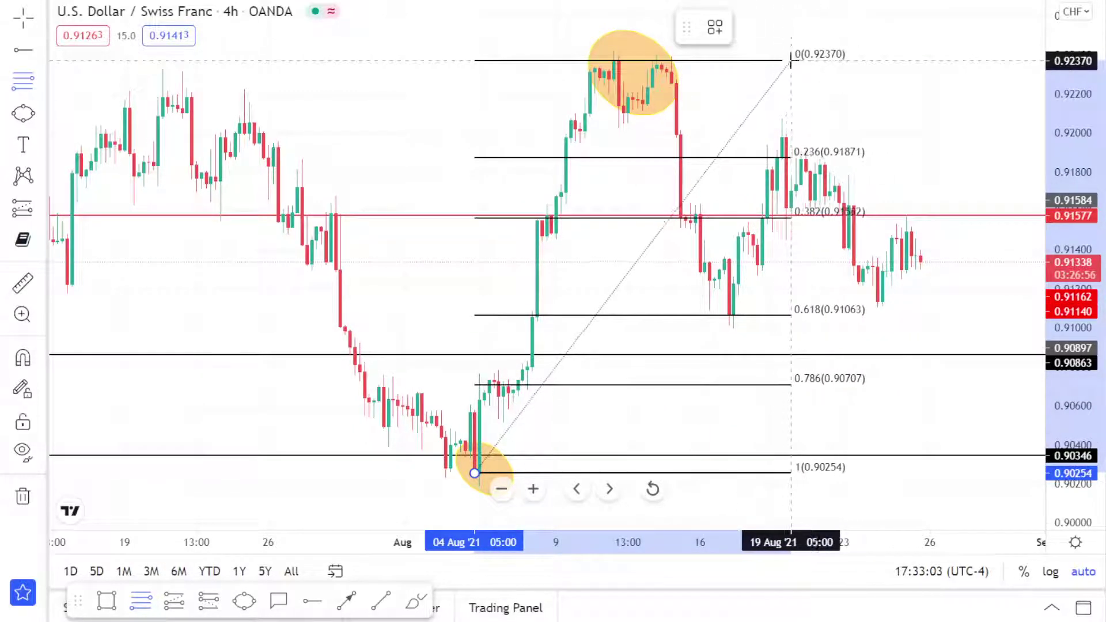
pyautogui.click(813, 58)
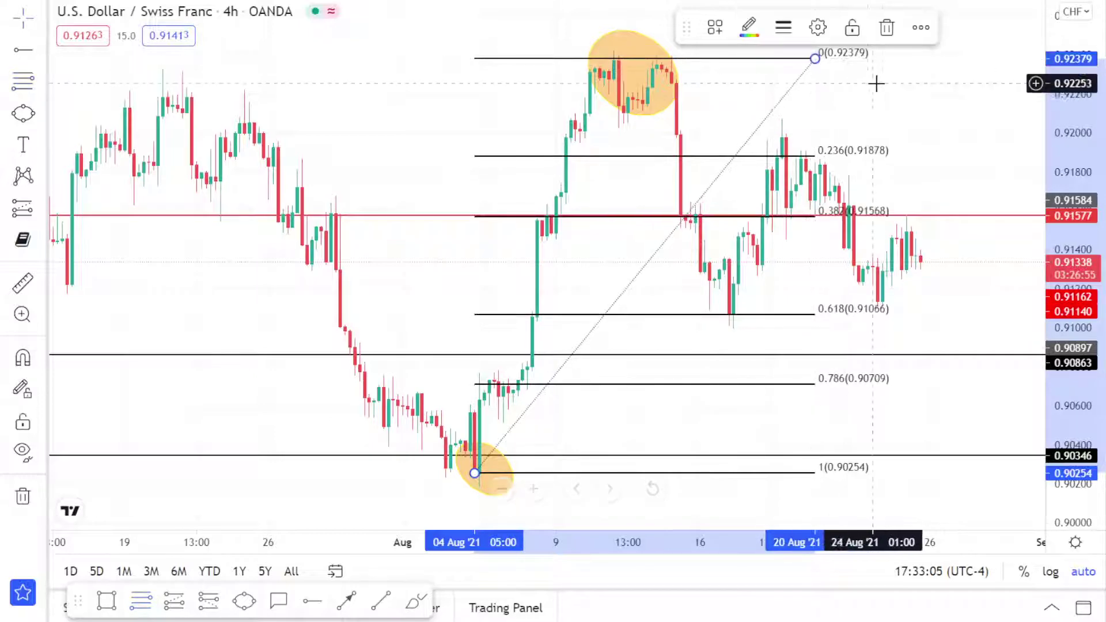
# Step: Examine how price reacts at the new retracement's 0.618 level and compare it with the earlier retracements and trades
pyautogui.moveTo(874, 81); pyautogui.dragTo(818, 84)
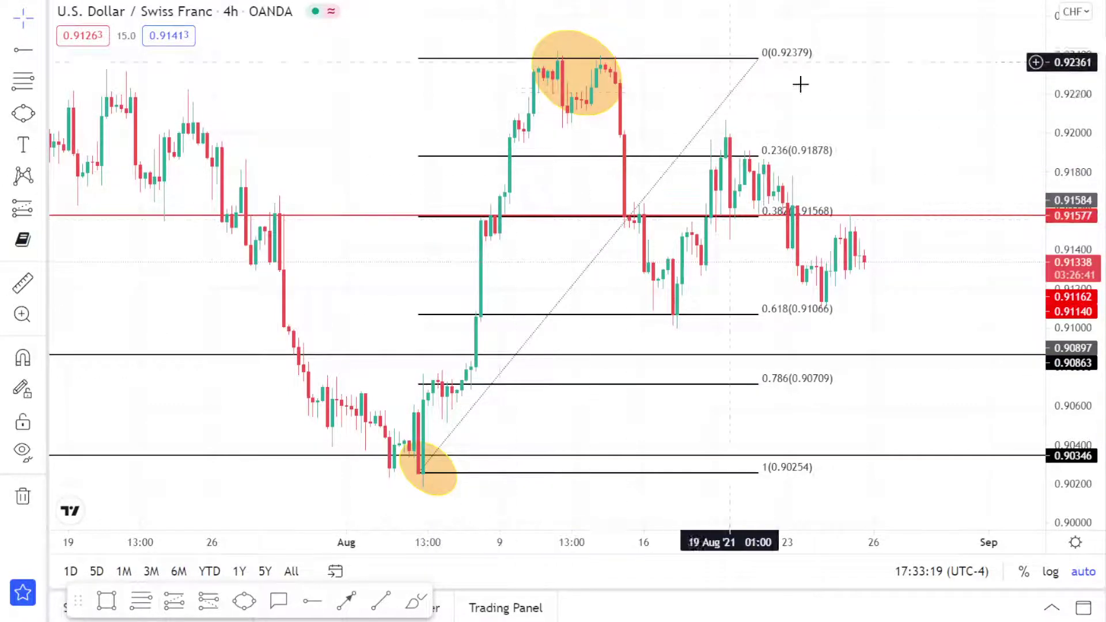
pyautogui.hscroll(2, 818, 89)
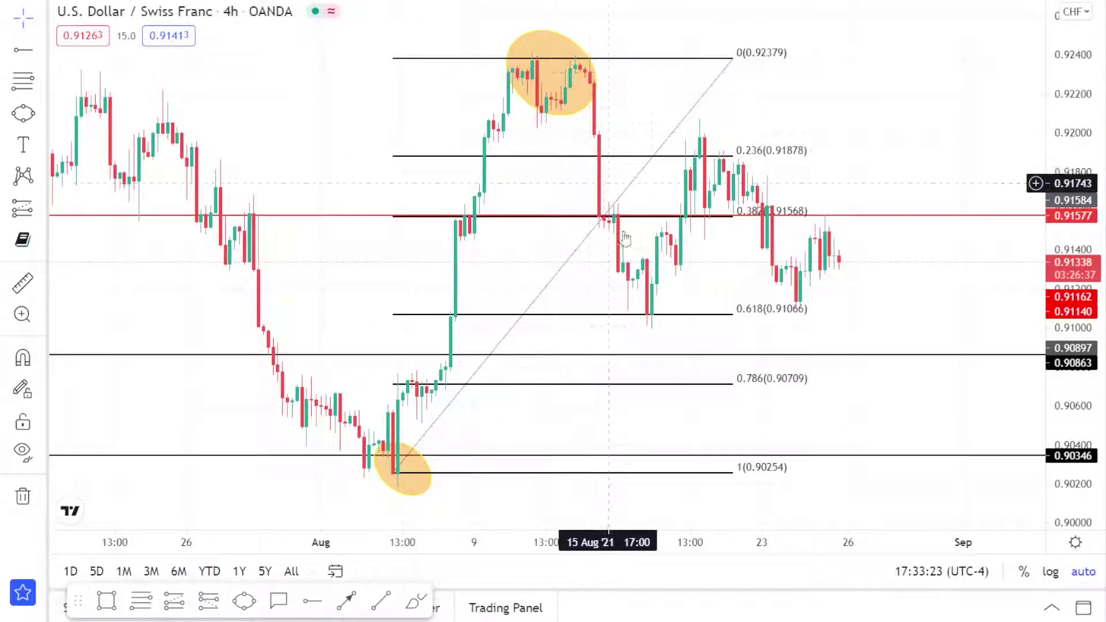
pyautogui.scroll(-4, 651, 328)
pyautogui.scroll(3, 591, 230)
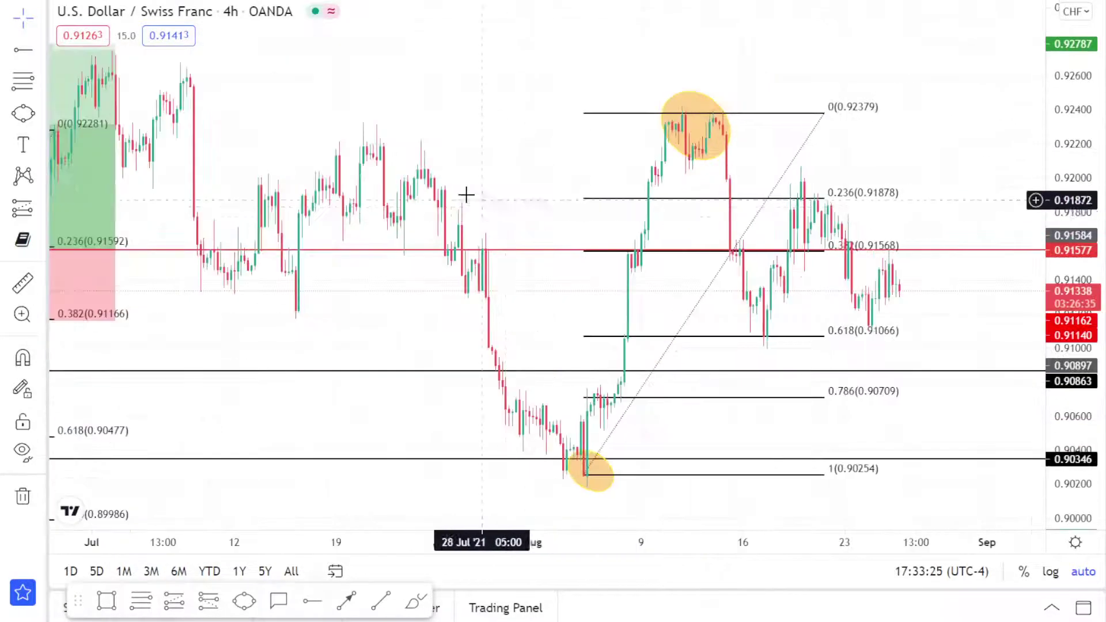
pyautogui.scroll(2, 538, 398)
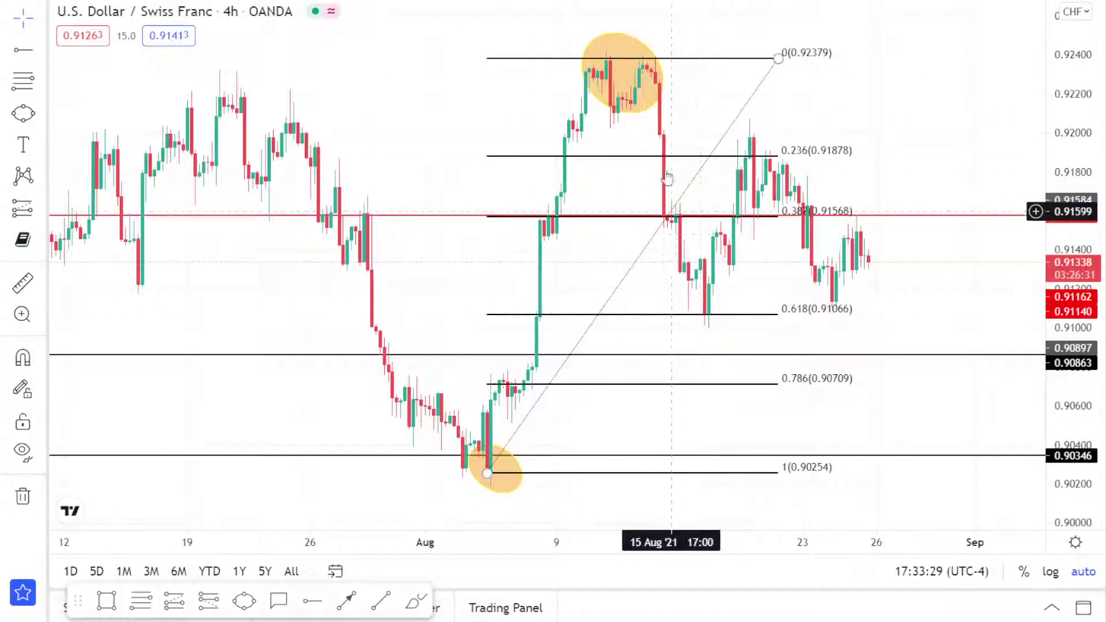
pyautogui.moveTo(871, 89); pyautogui.dragTo(801, 89)
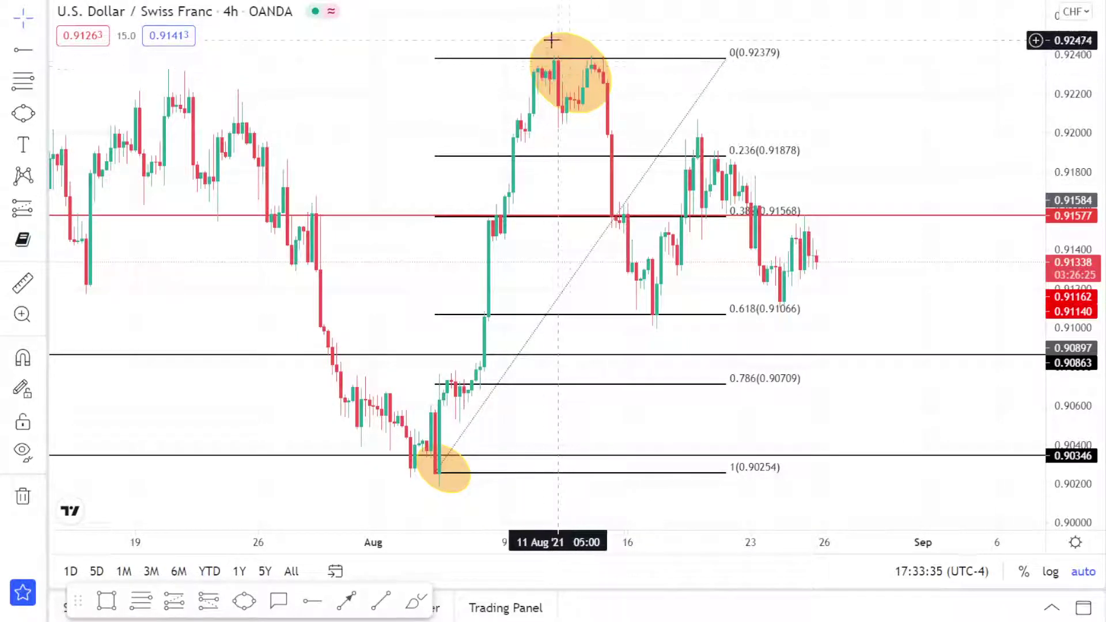
pyautogui.moveTo(800, 104); pyautogui.dragTo(734, 105)
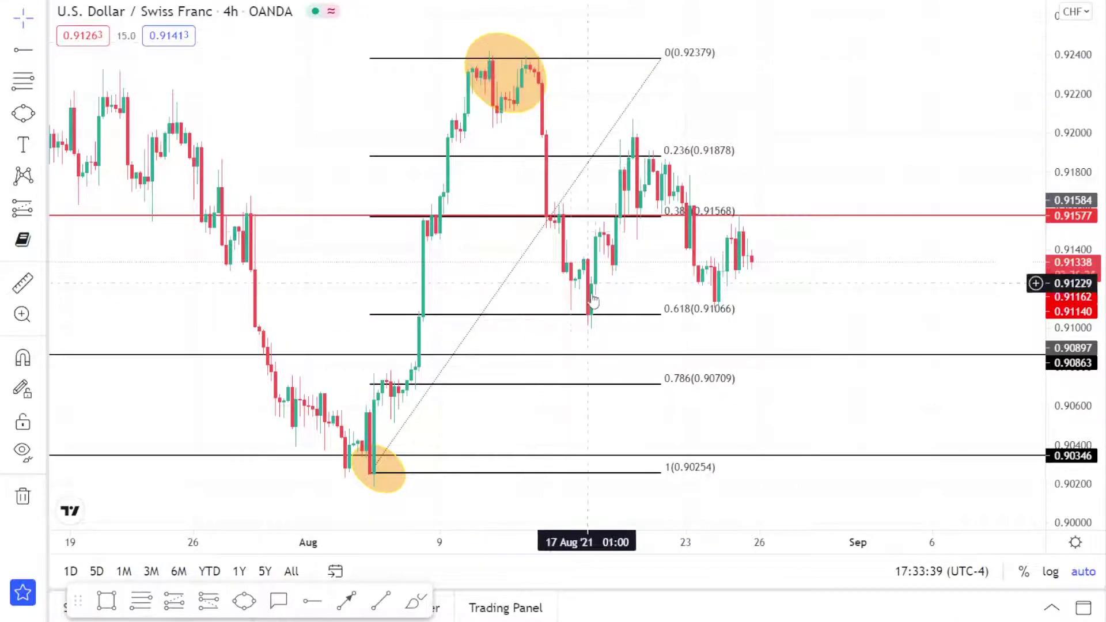
pyautogui.scroll(-5, 708, 297)
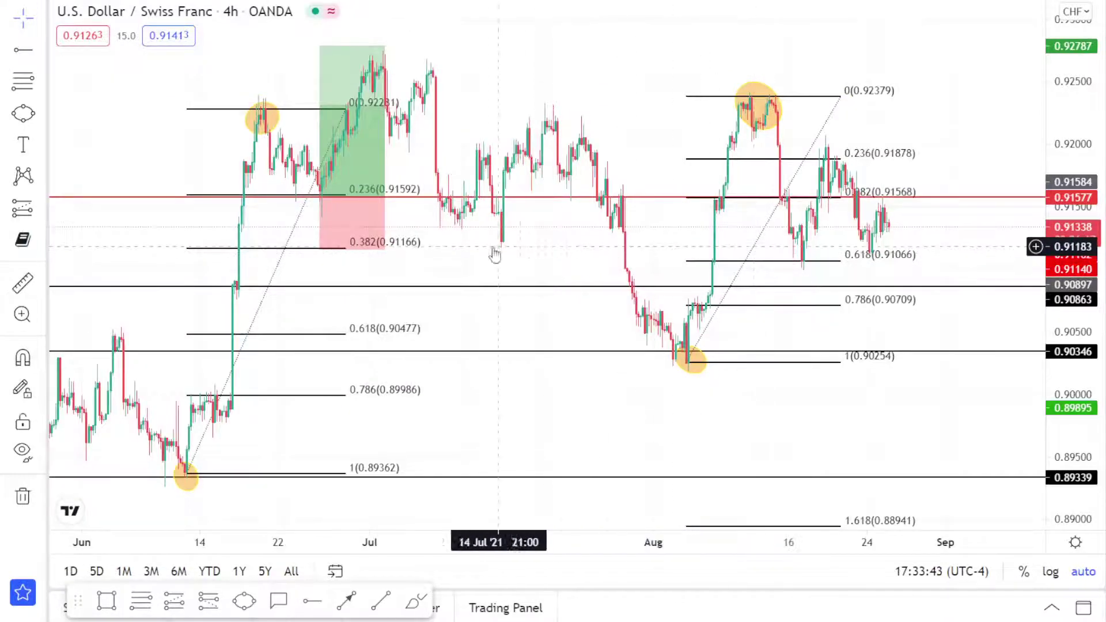
pyautogui.scroll(-1, 579, 261)
pyautogui.scroll(-2, 579, 260)
pyautogui.scroll(2, 605, 254)
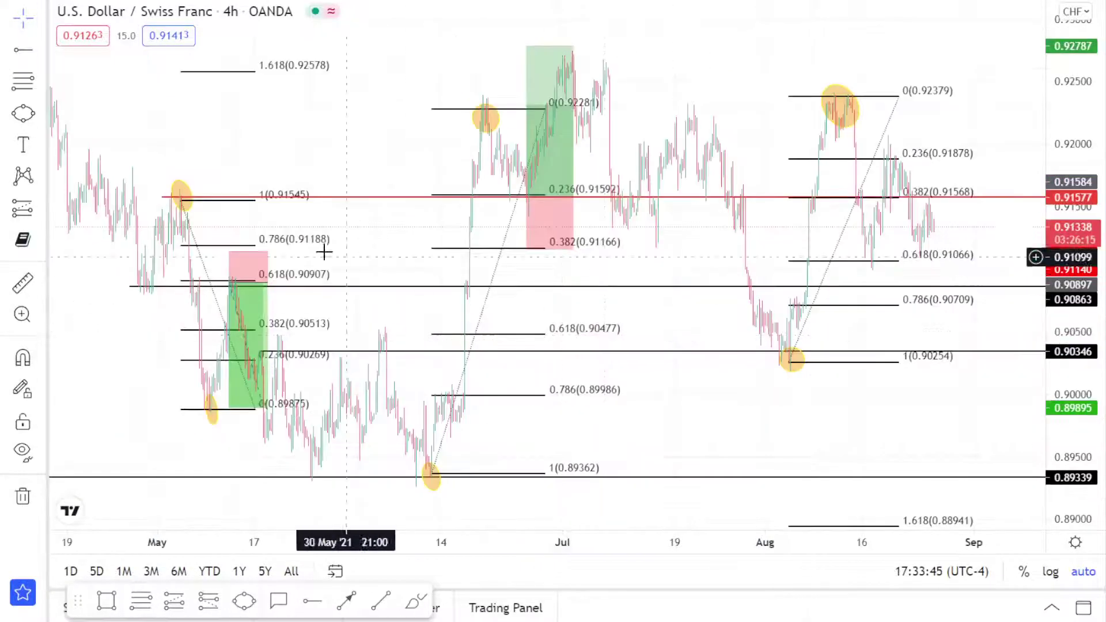
pyautogui.scroll(5, 694, 245)
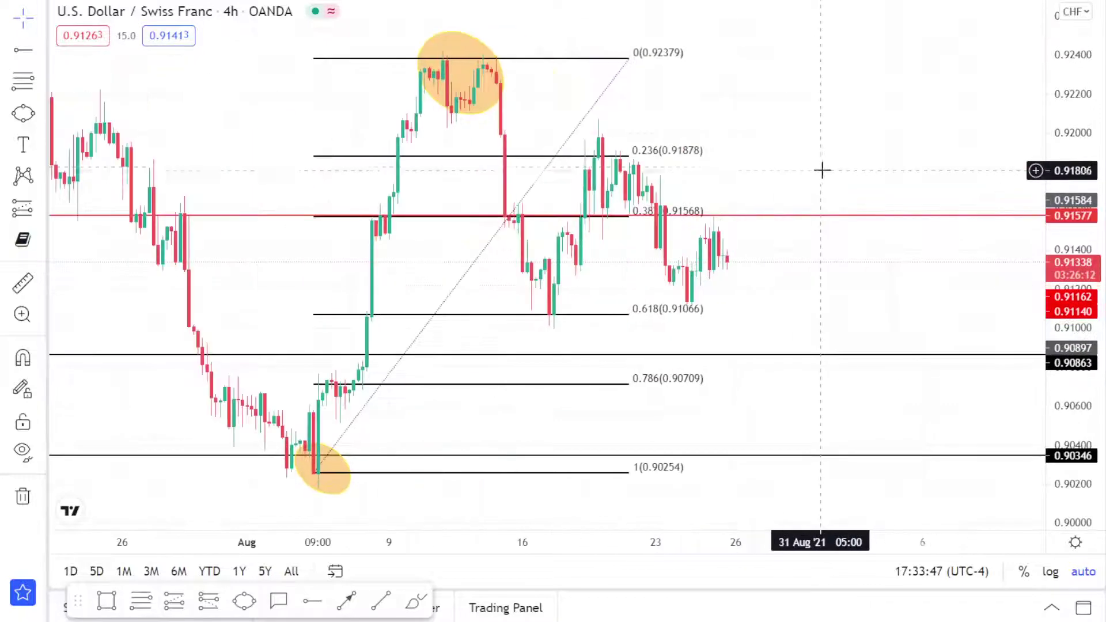
# Step: Extend the August Fibonacci retracement to 25 August, with its upper anchor at 0.92375
pyautogui.hscroll(-1, 492, 129)
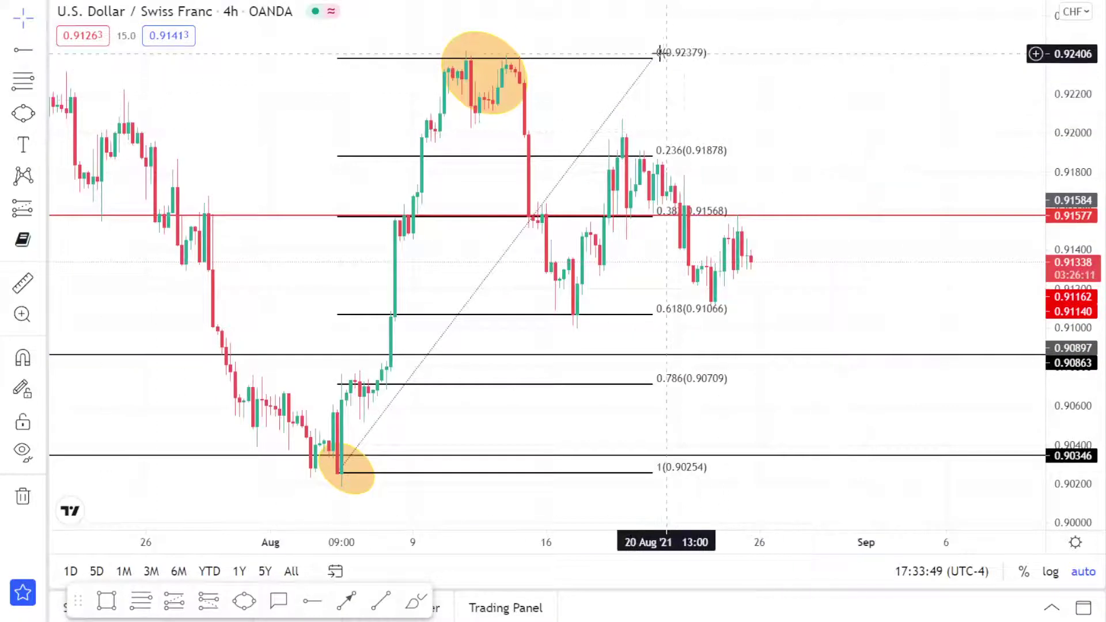
pyautogui.moveTo(655, 58); pyautogui.dragTo(737, 60)
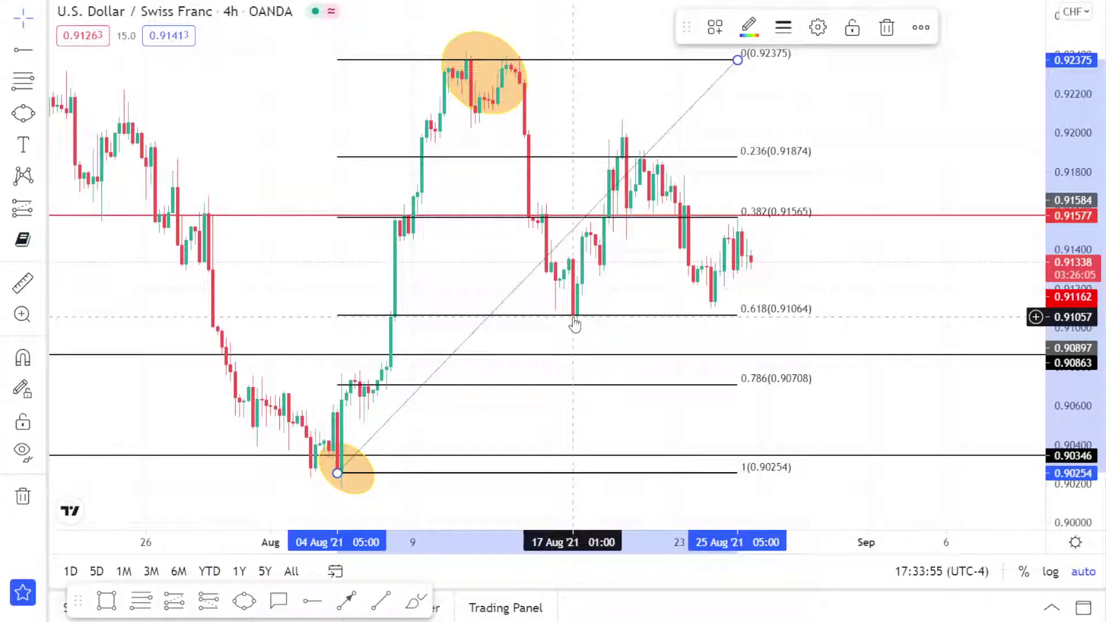
pyautogui.moveTo(625, 299); pyautogui.dragTo(607, 274)
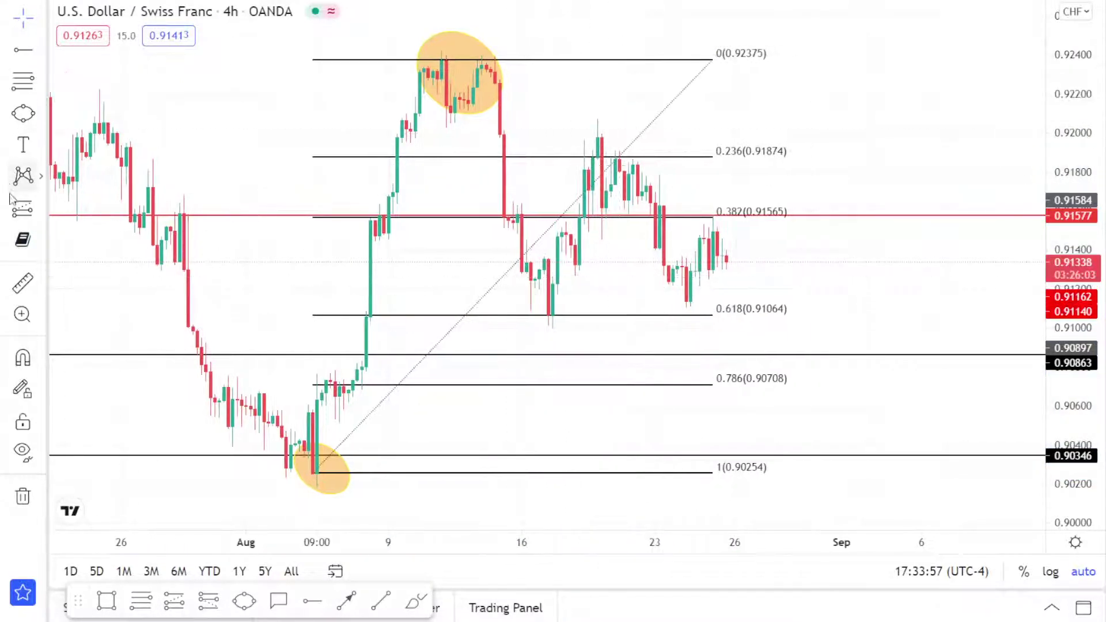
# Step: Place a long position on 17 August at the 0.618 level with entry 0.91062, stop 0.90827 and target 0.91982
pyautogui.click(42, 210)
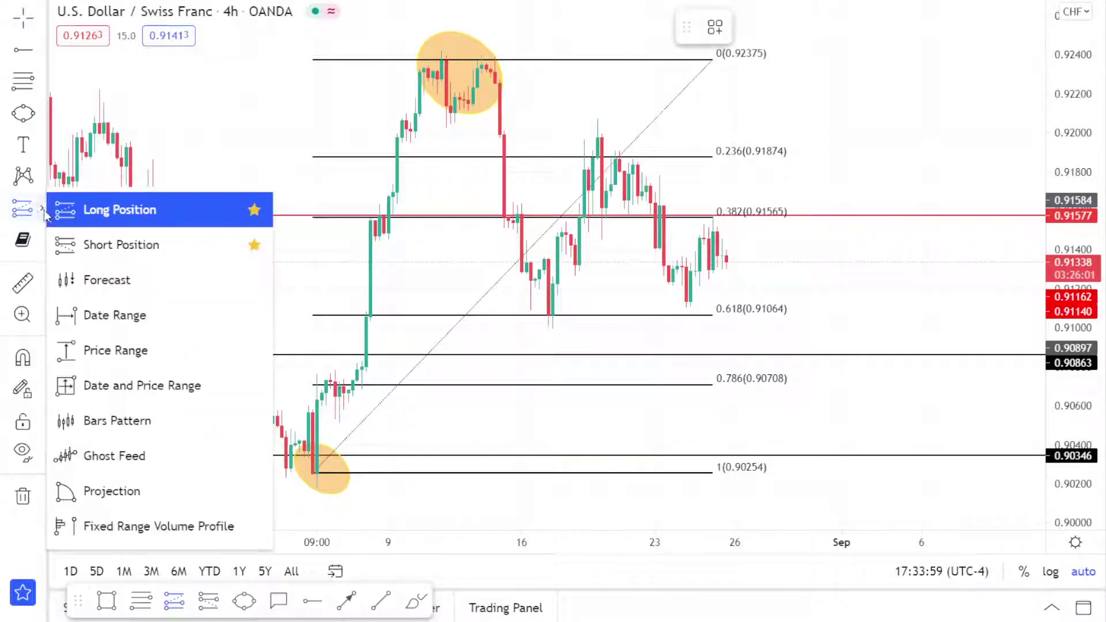
pyautogui.click(121, 211)
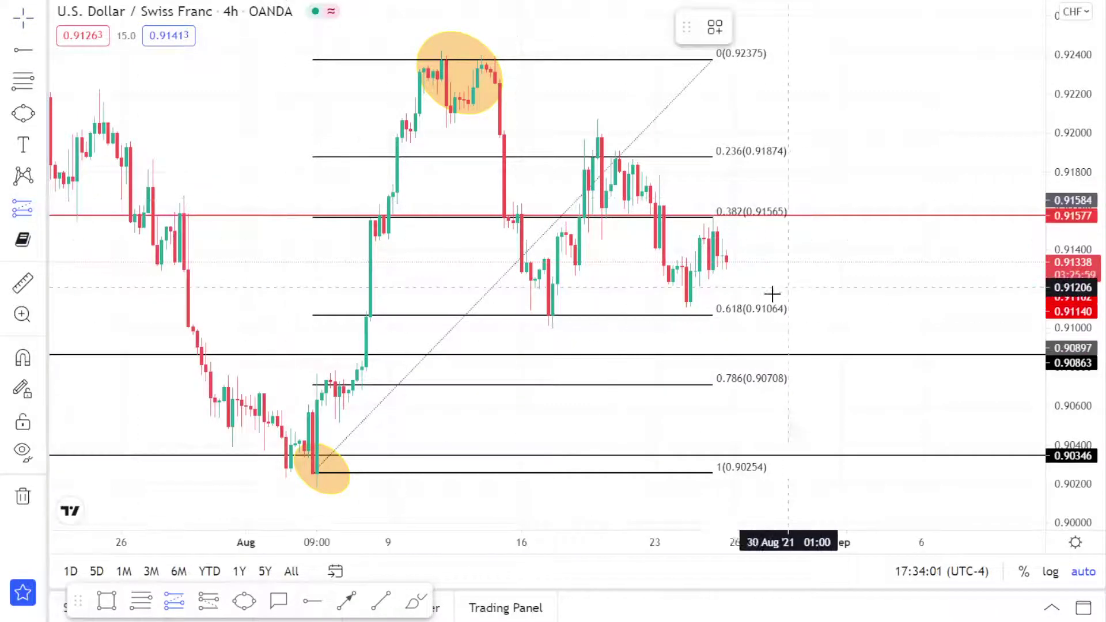
pyautogui.click(548, 316)
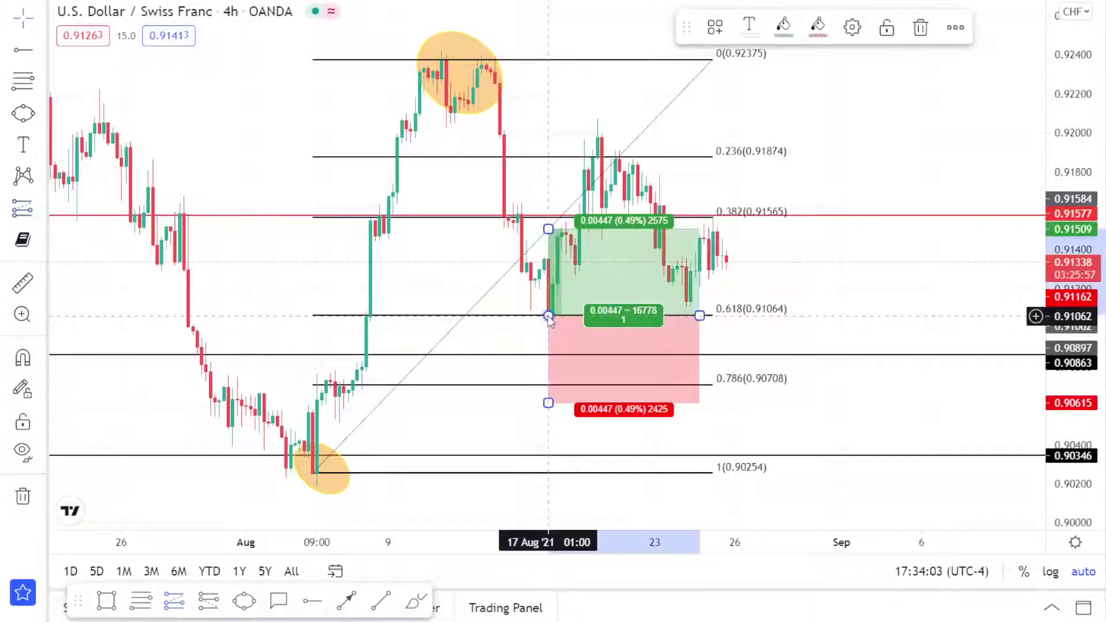
pyautogui.moveTo(549, 405); pyautogui.dragTo(542, 362)
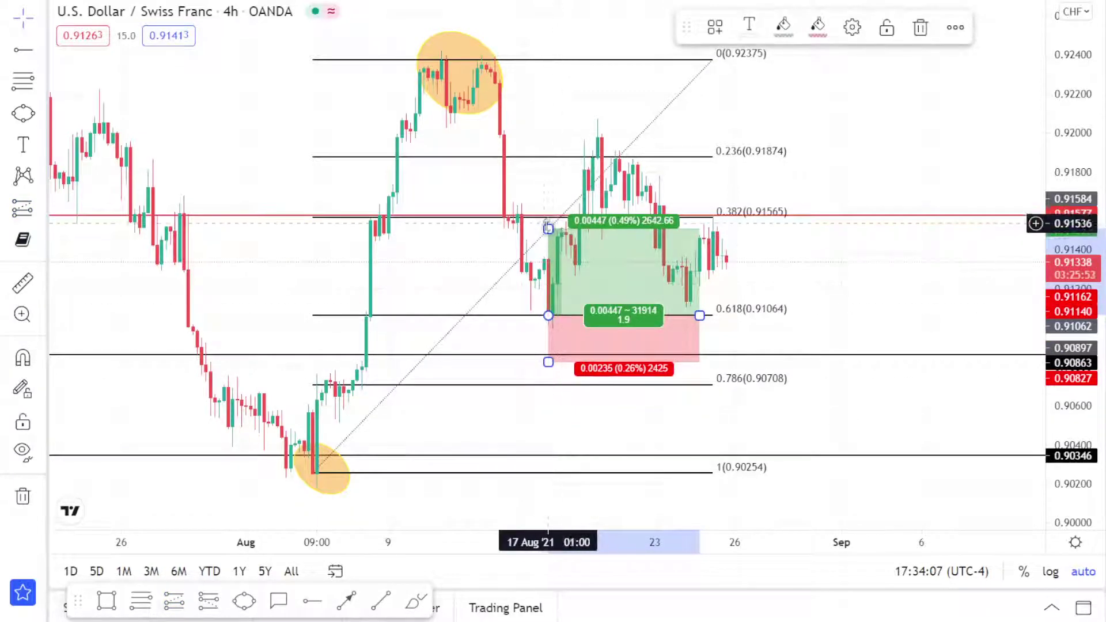
pyautogui.moveTo(545, 227); pyautogui.dragTo(547, 136)
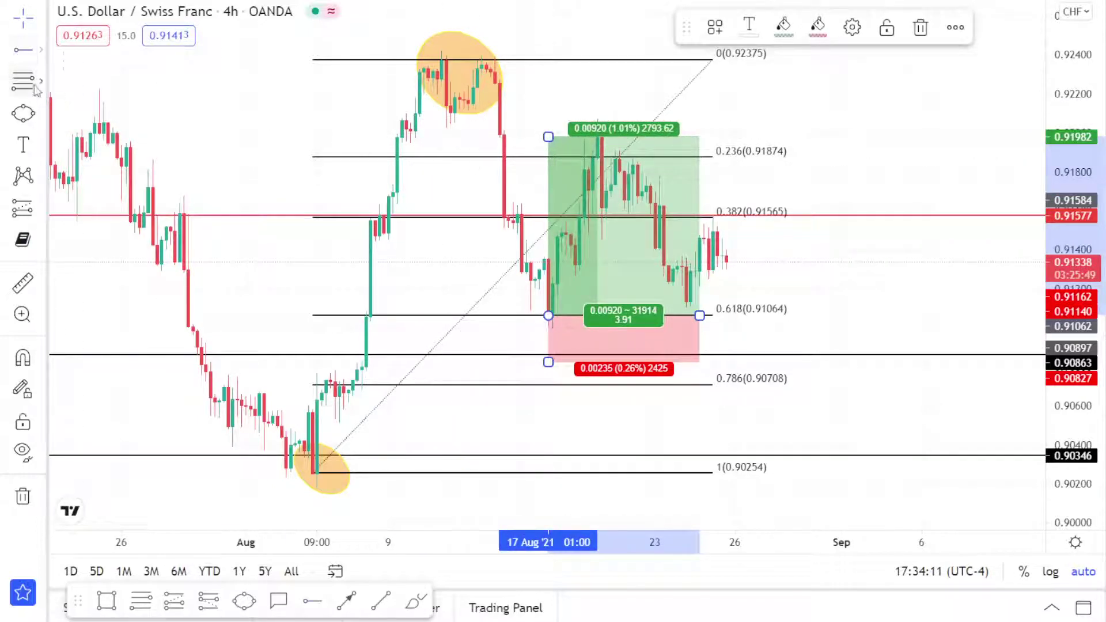
# Step: Draw a horizontal ray at 0.92050 from the 23 July swing high and colour it blue
pyautogui.hotkey('alt', 'h')
pyautogui.click(95, 122)
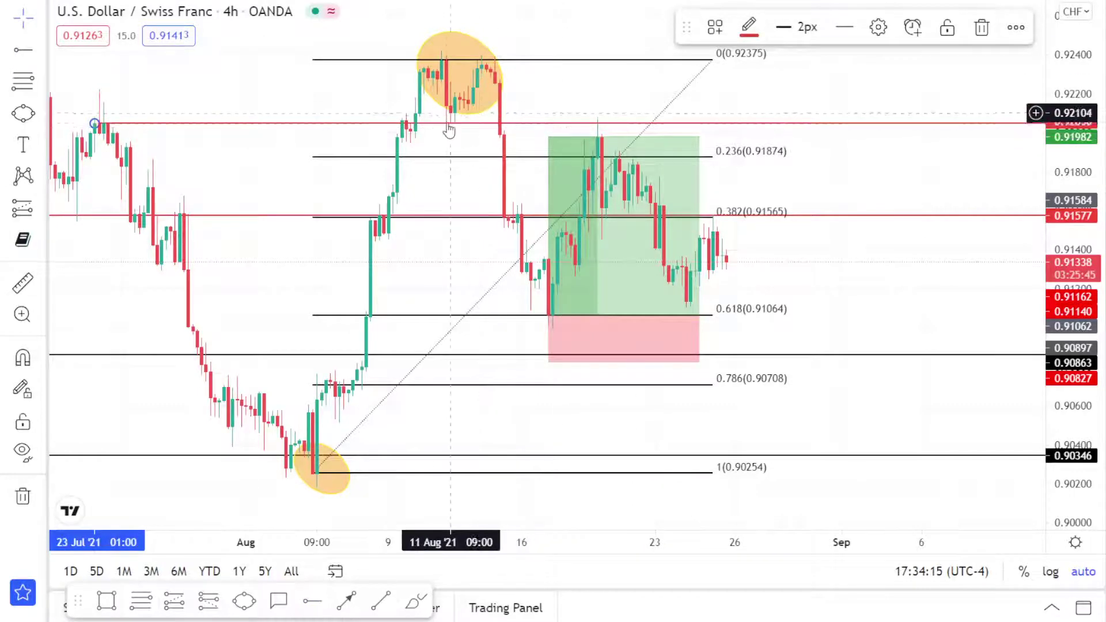
pyautogui.click(749, 28)
pyautogui.click(931, 67)
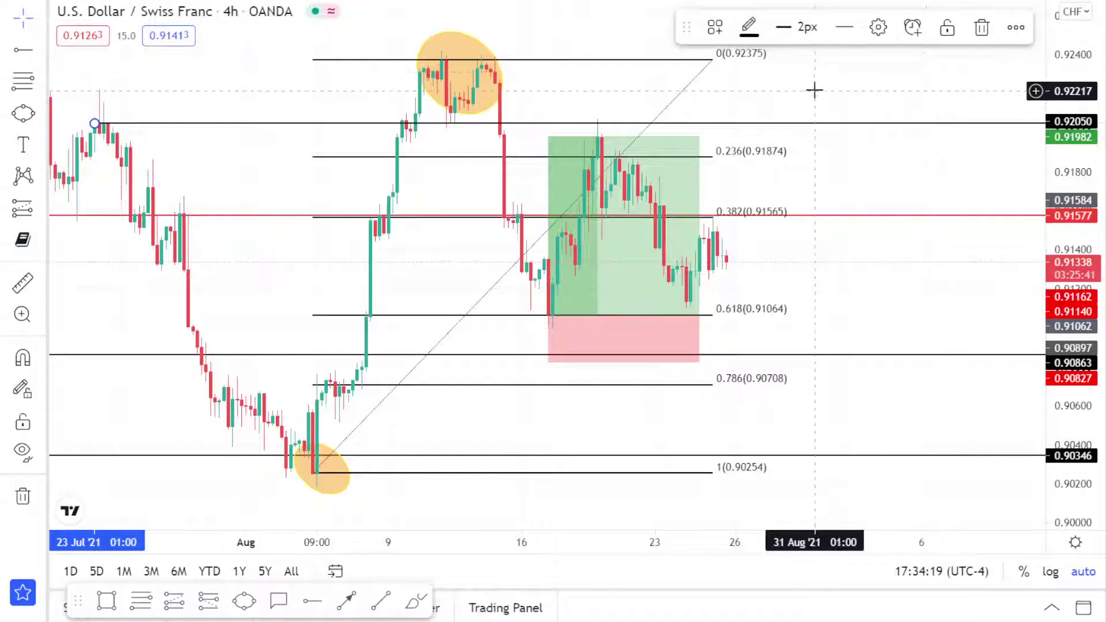
pyautogui.click(752, 30)
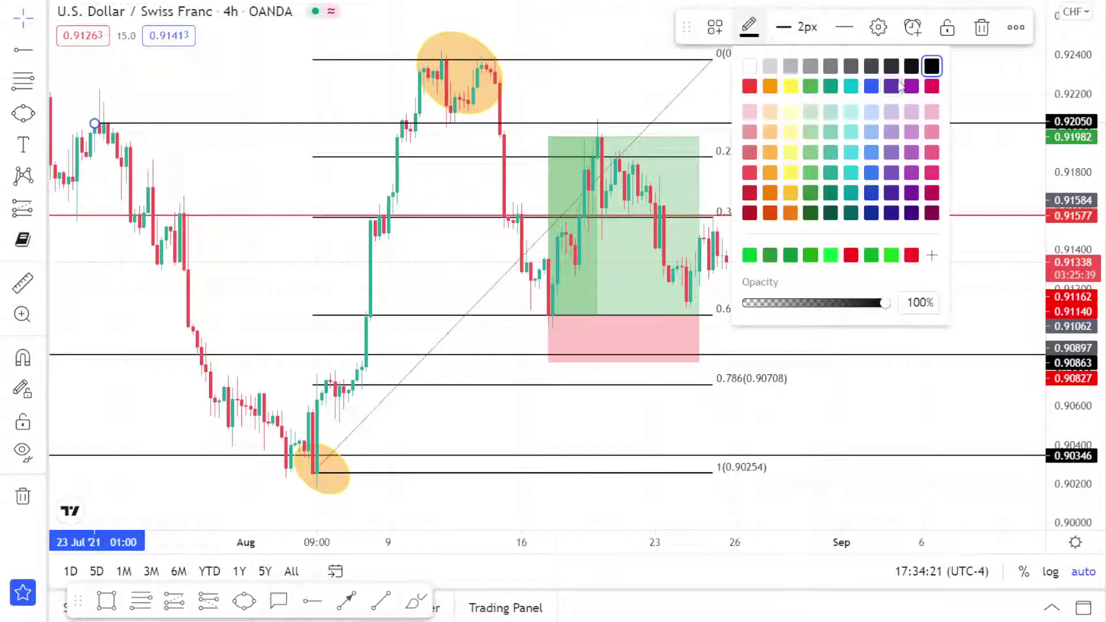
pyautogui.click(872, 88)
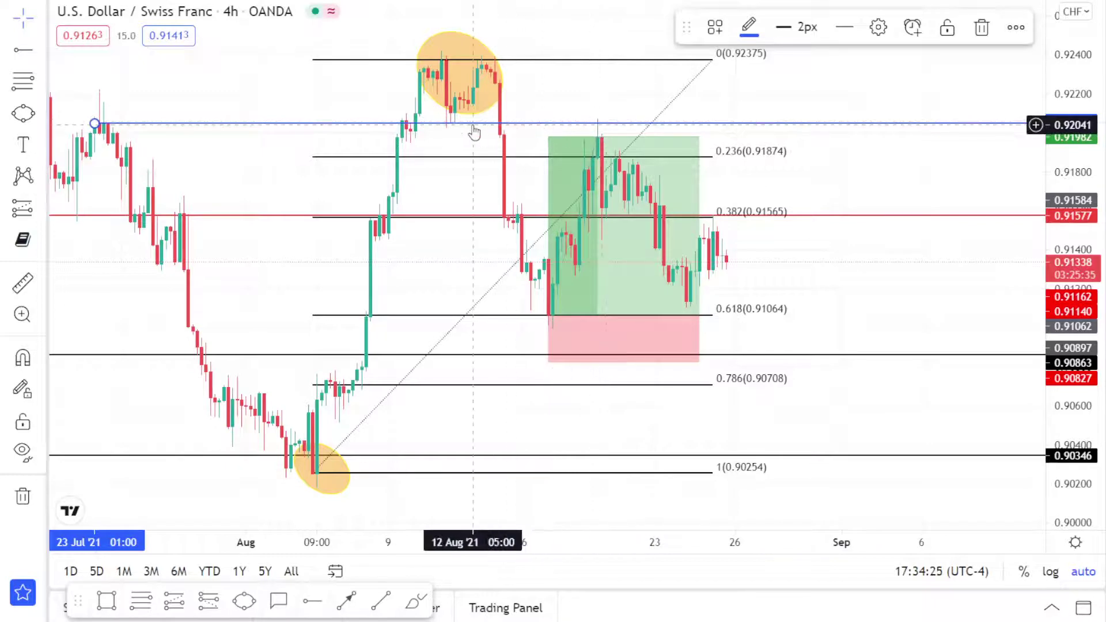
# Step: Lower the August long position's target to 0.91865, just below the 0.236 level, and delete the blue horizontal ray
pyautogui.moveTo(548, 136); pyautogui.dragTo(548, 159)
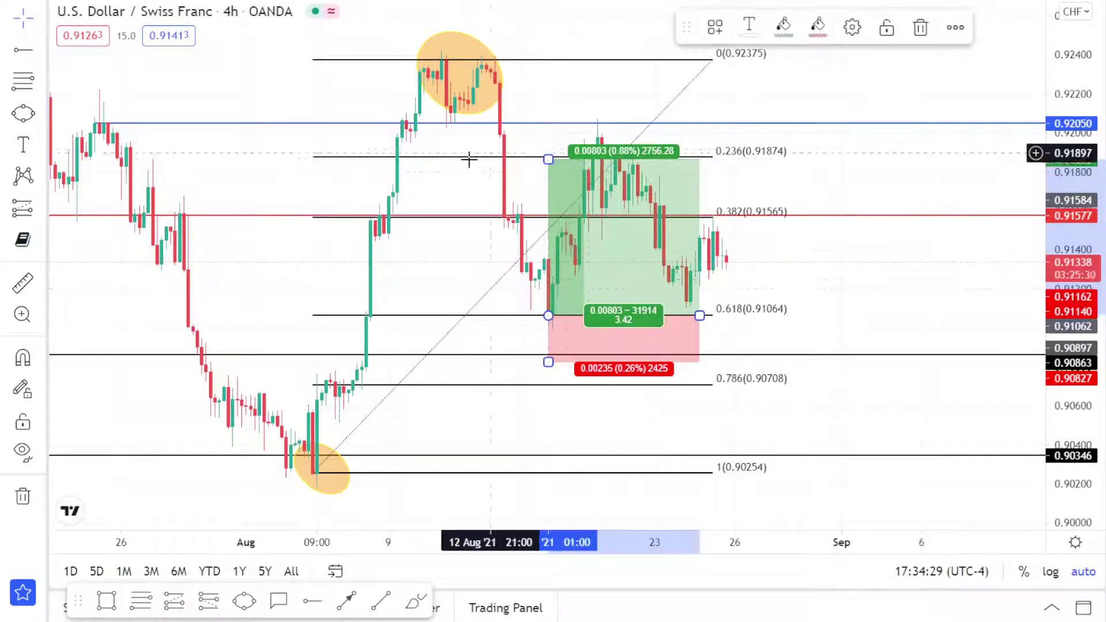
pyautogui.moveTo(292, 127); pyautogui.dragTo(295, 123)
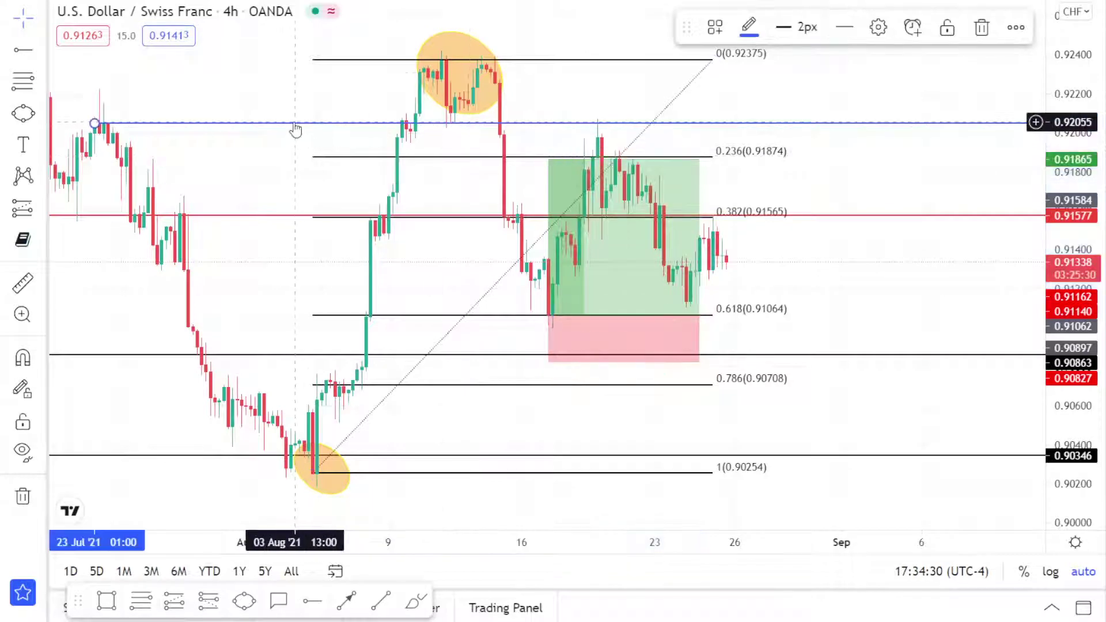
pyautogui.click(981, 29)
pyautogui.click(593, 184)
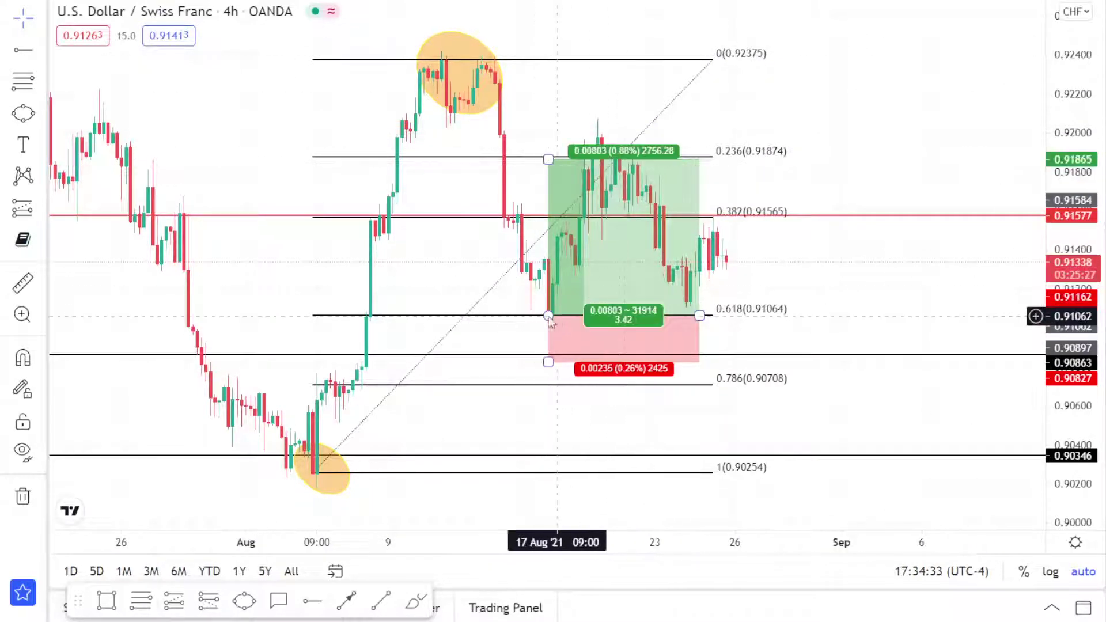
pyautogui.click(741, 326)
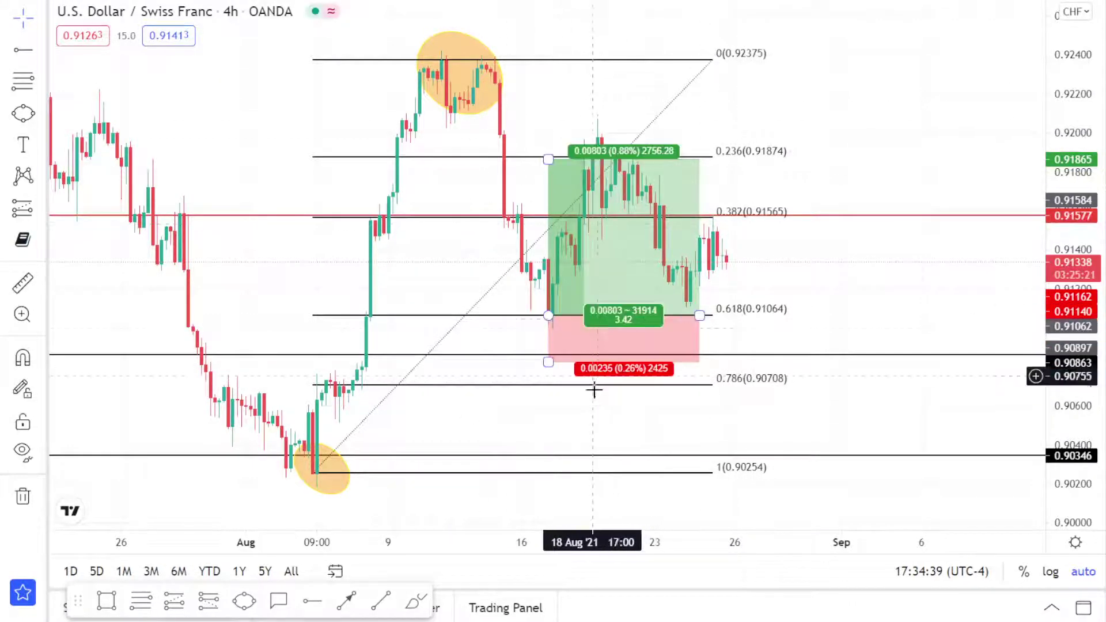
pyautogui.scroll(-2, 666, 355)
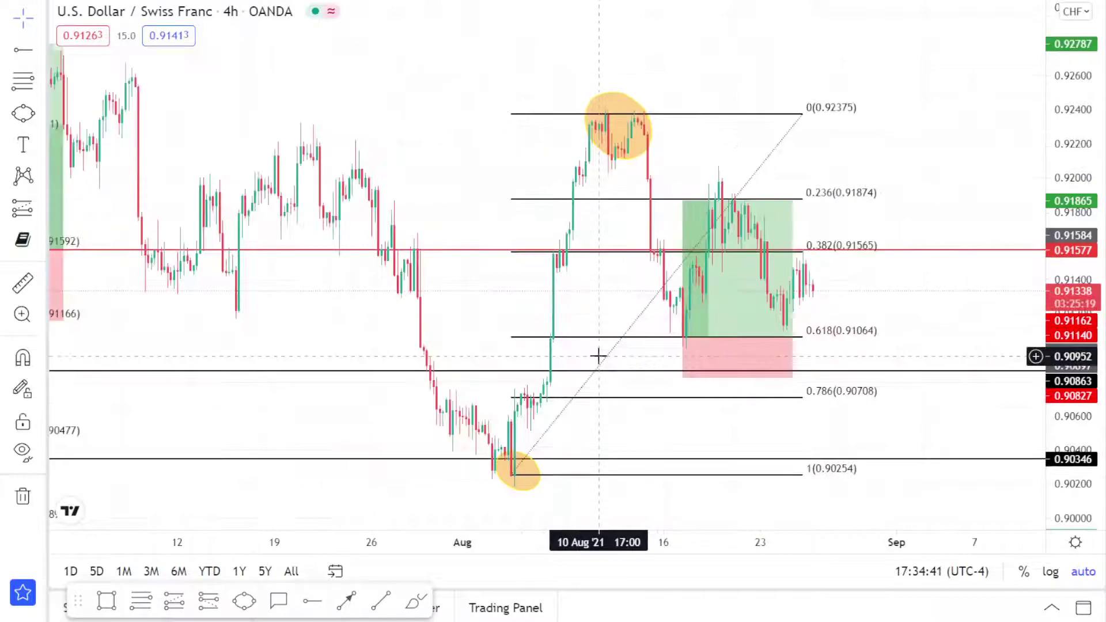
pyautogui.scroll(2, 599, 362)
pyautogui.click(599, 357)
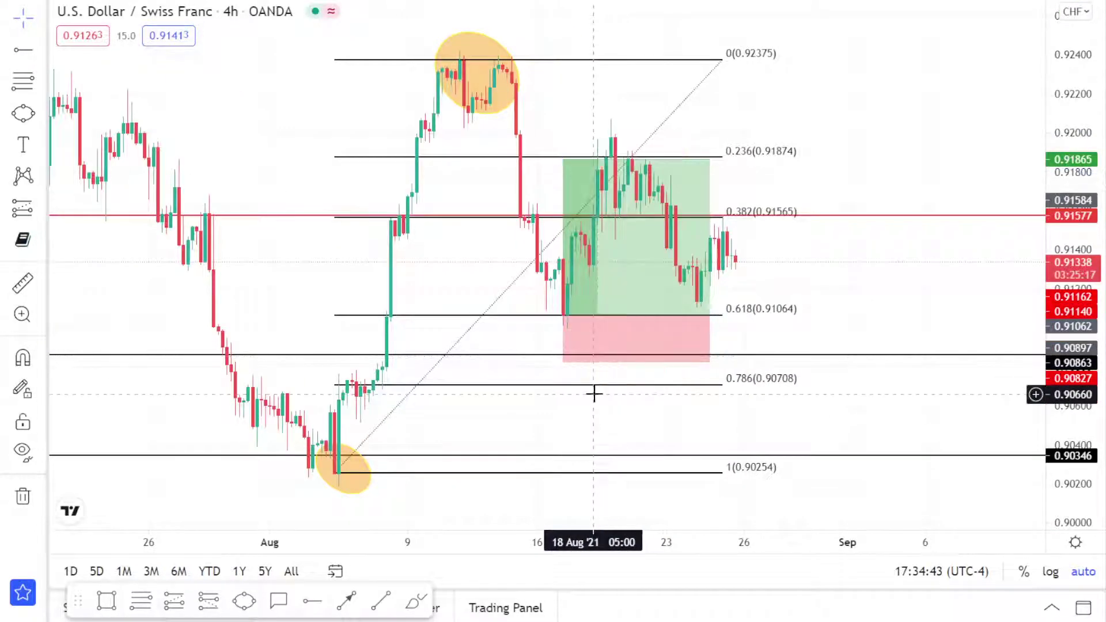
pyautogui.scroll(-3, 595, 400)
pyautogui.scroll(1, 595, 398)
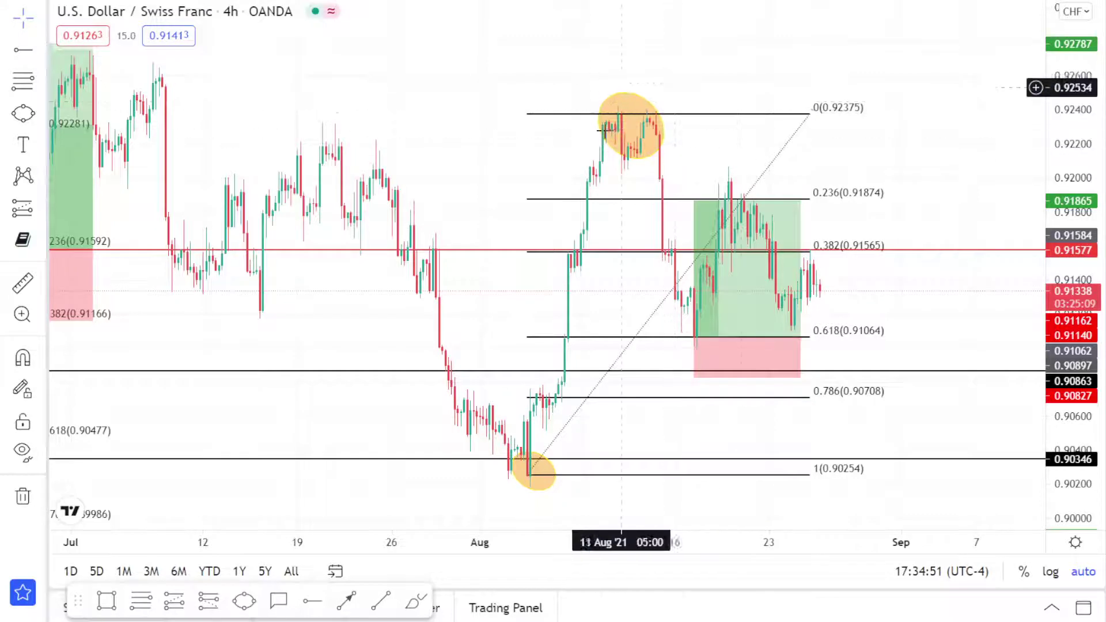
pyautogui.click(346, 601)
pyautogui.click(735, 89)
pyautogui.click(773, 13)
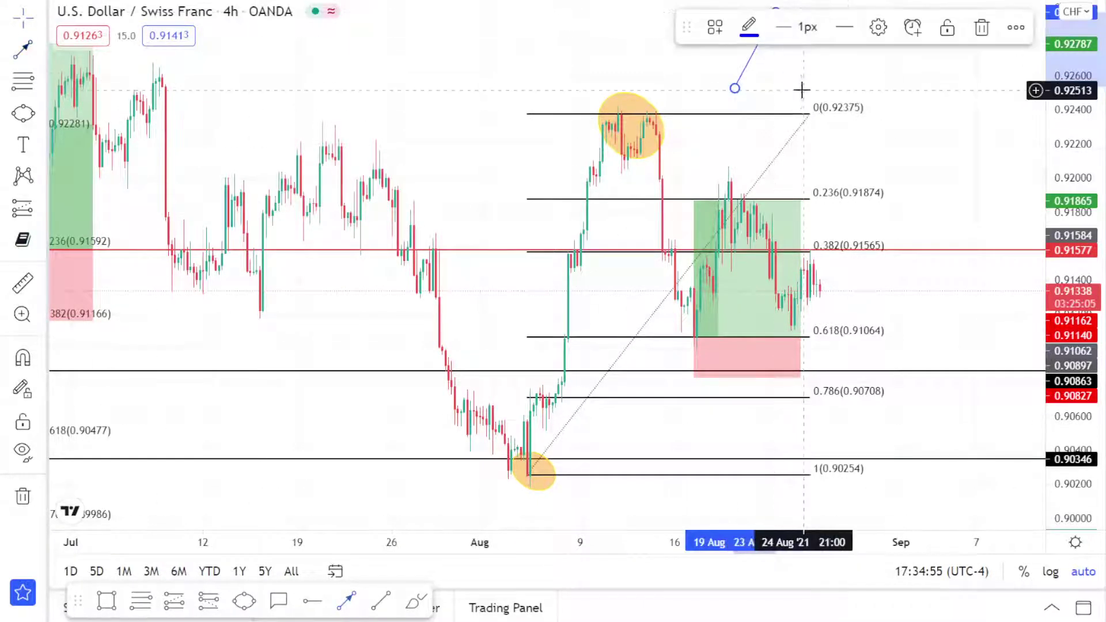
pyautogui.moveTo(836, 74); pyautogui.dragTo(827, 73)
pyautogui.click(759, 27)
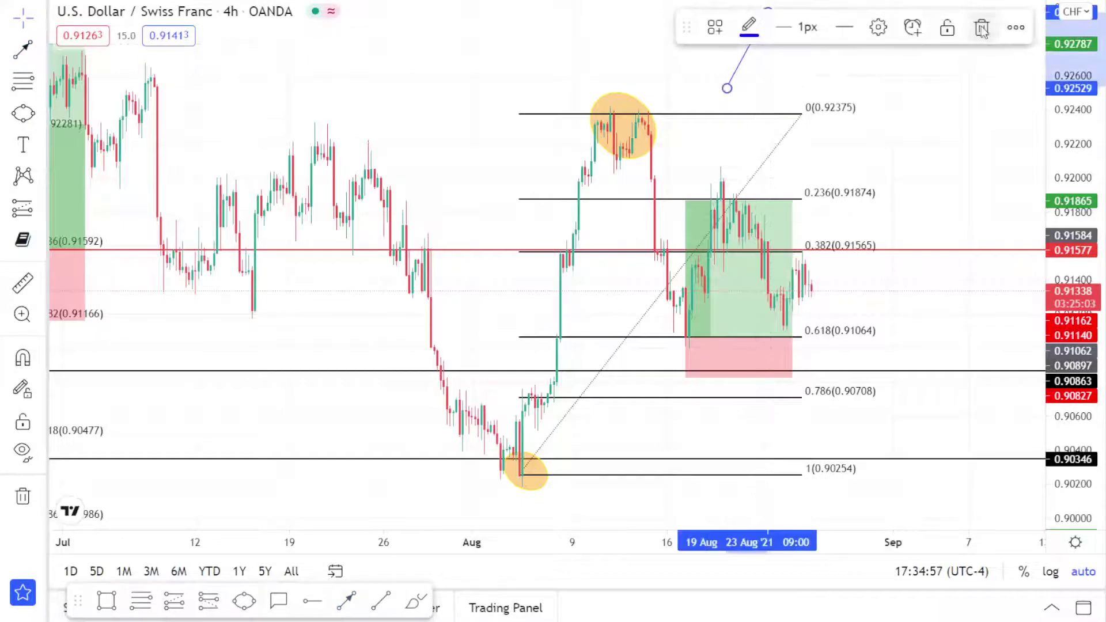
pyautogui.click(982, 31)
# Step: Shorten the August long position so that it ends at about 24 August
pyautogui.scroll(5, 927, 128)
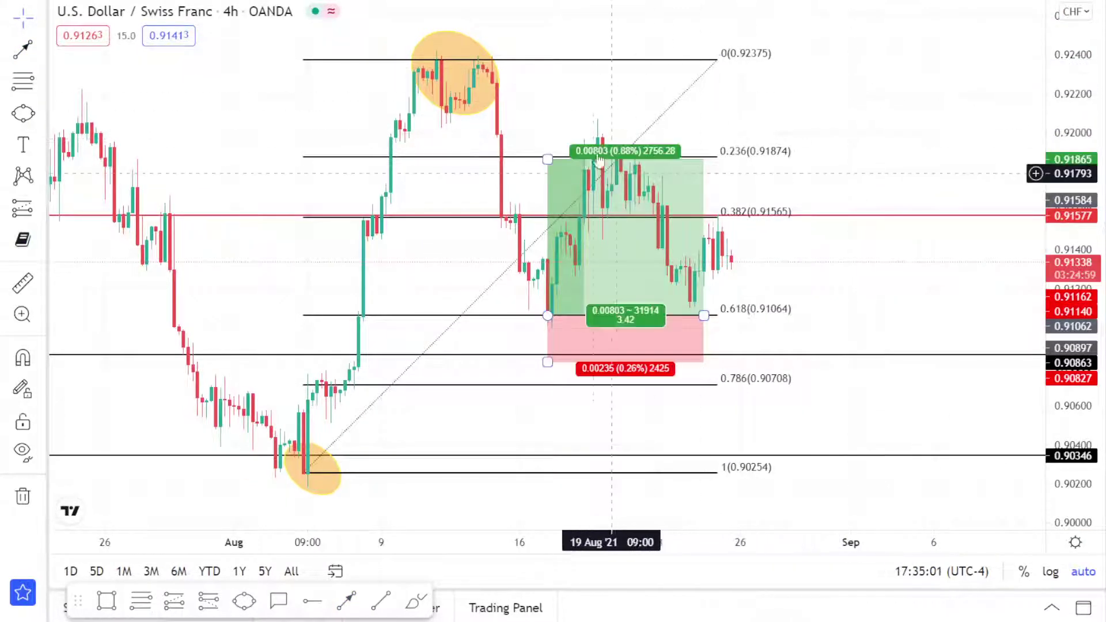
pyautogui.click(547, 167)
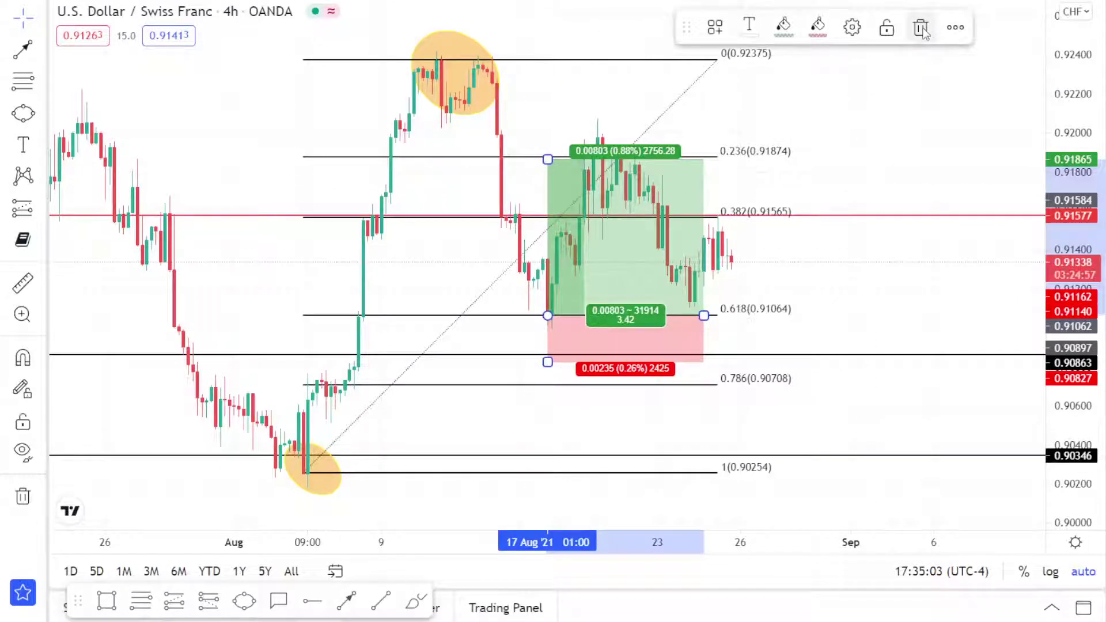
pyautogui.moveTo(703, 315); pyautogui.dragTo(680, 315)
pyautogui.click(817, 153)
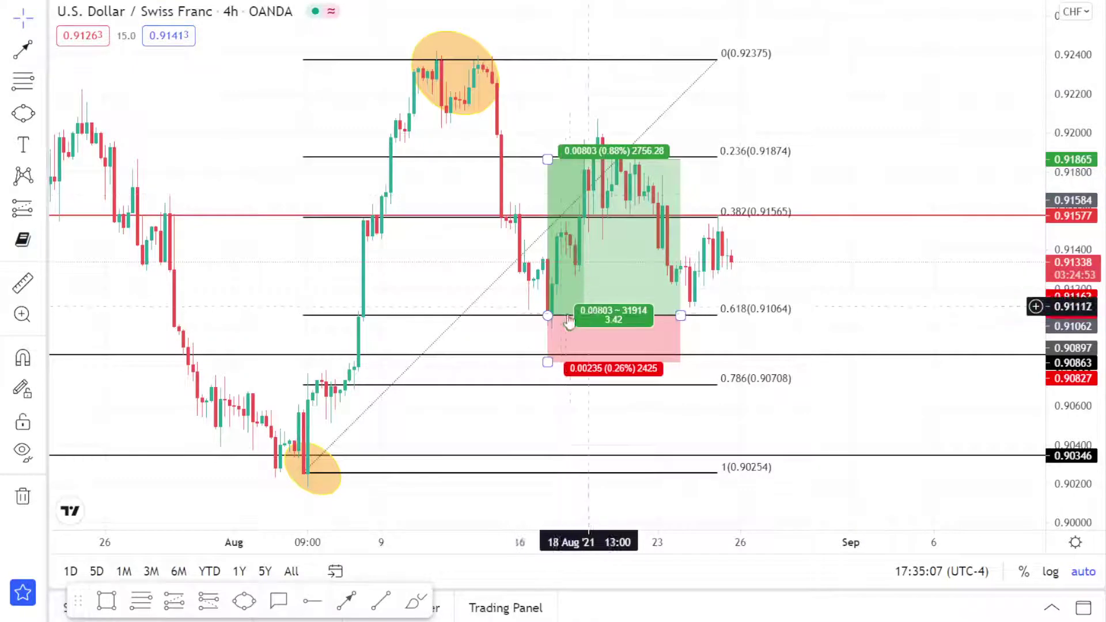
# Step: Brush a red rising zigzag price path in the empty area after the candles, from about 0.91320 with peaks near 0.91447 and 0.91510
pyautogui.scroll(-6, 694, 230)
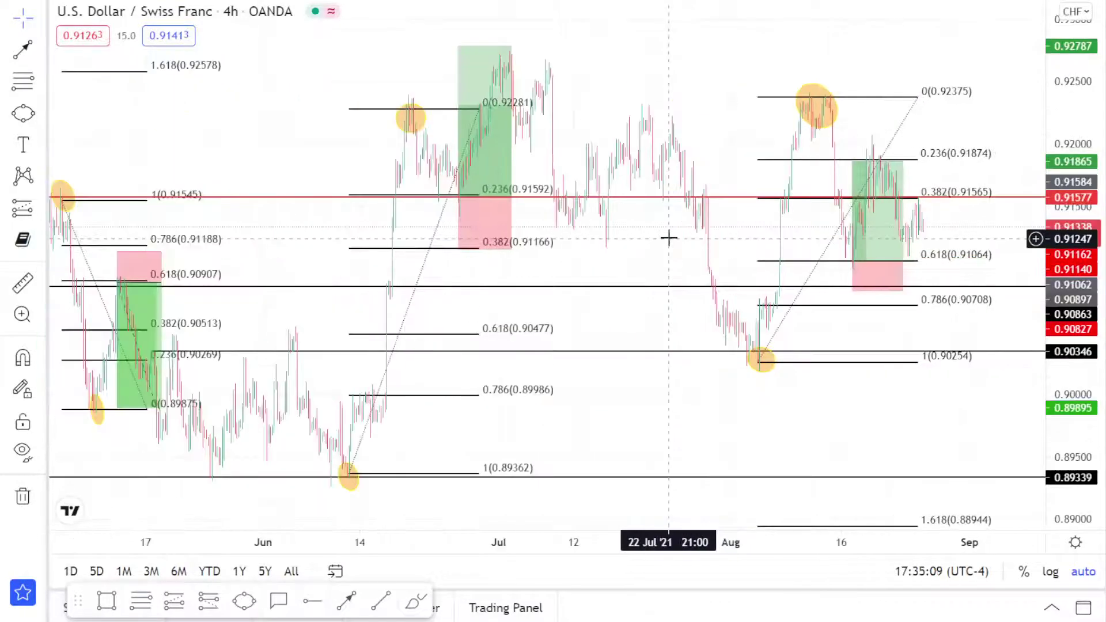
pyautogui.scroll(3, 667, 237)
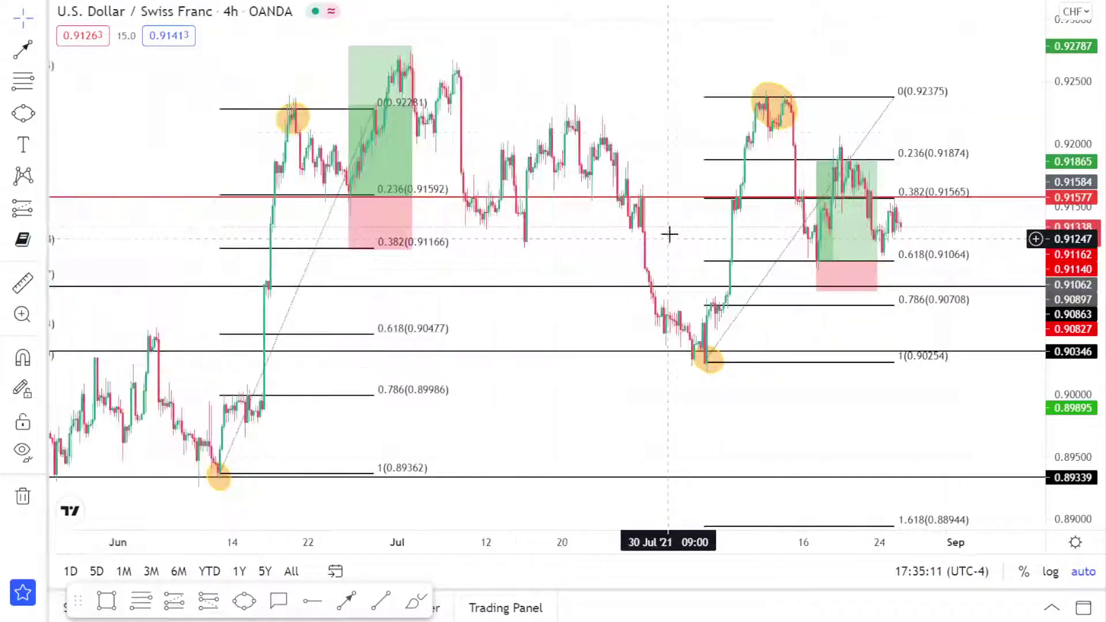
pyautogui.scroll(3, 743, 149)
pyautogui.moveTo(743, 149); pyautogui.dragTo(478, 200)
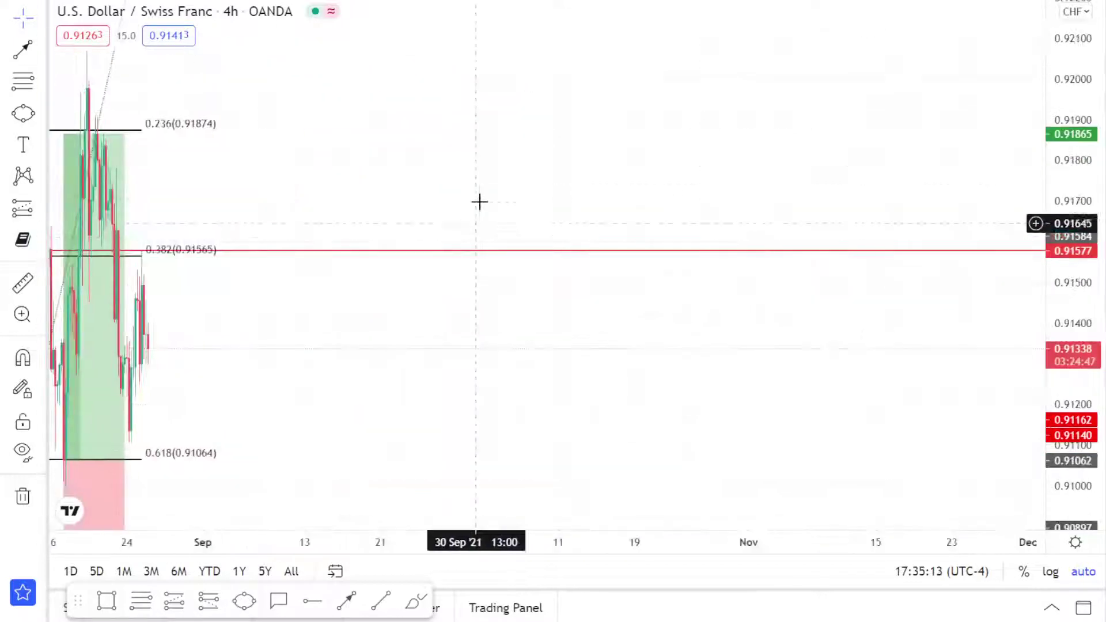
pyautogui.scroll(2, 481, 198)
pyautogui.scroll(-2, 621, 264)
pyautogui.moveTo(621, 264); pyautogui.dragTo(477, 151)
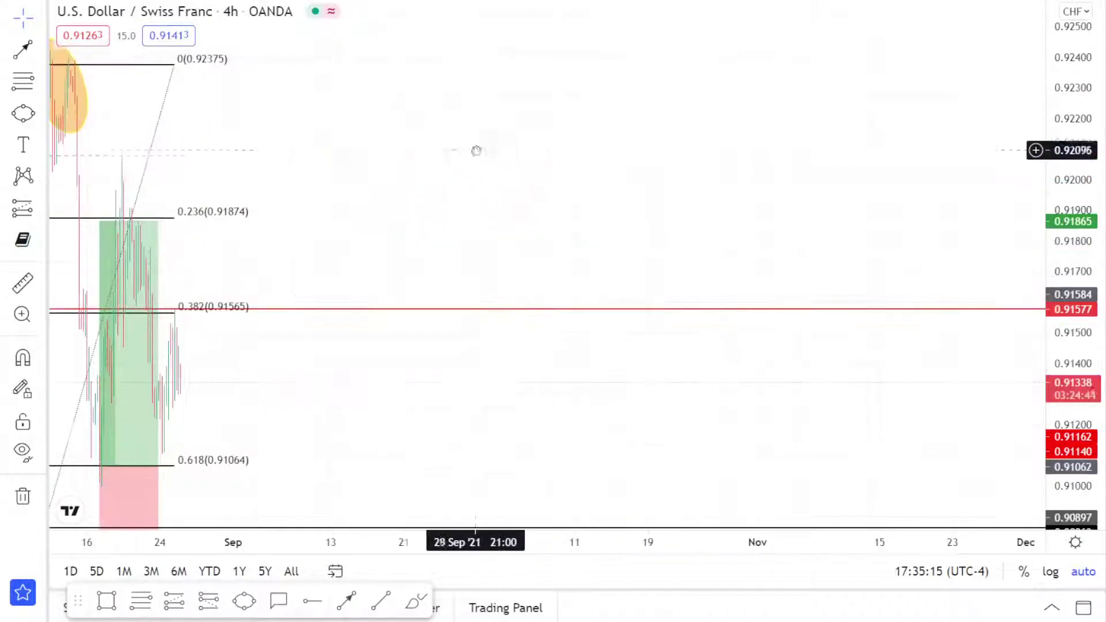
pyautogui.scroll(1, 547, 226)
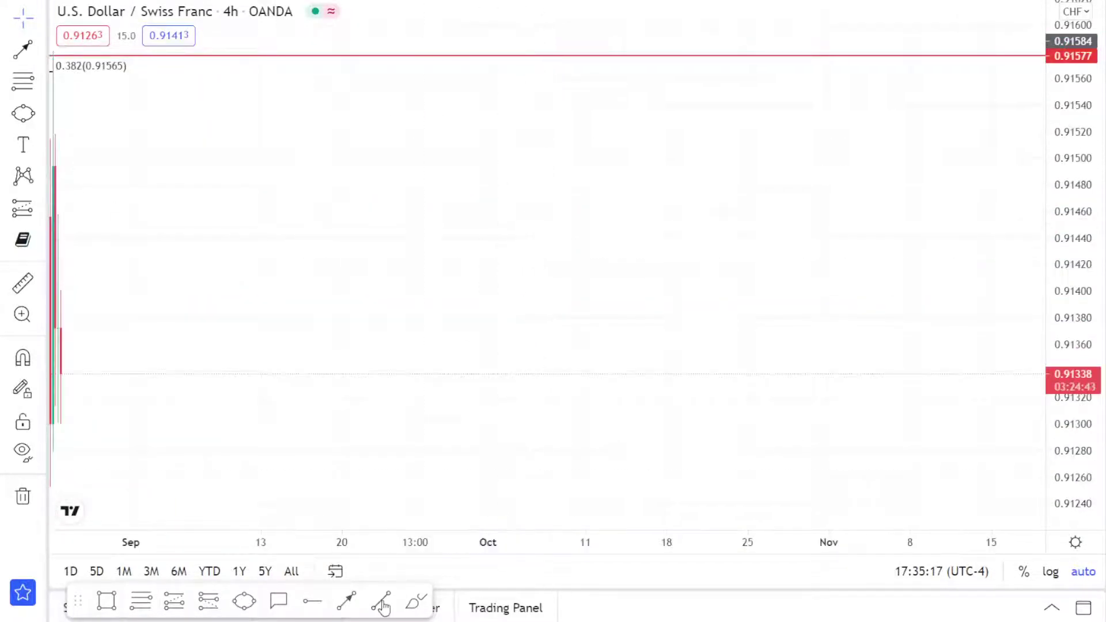
pyautogui.click(416, 603)
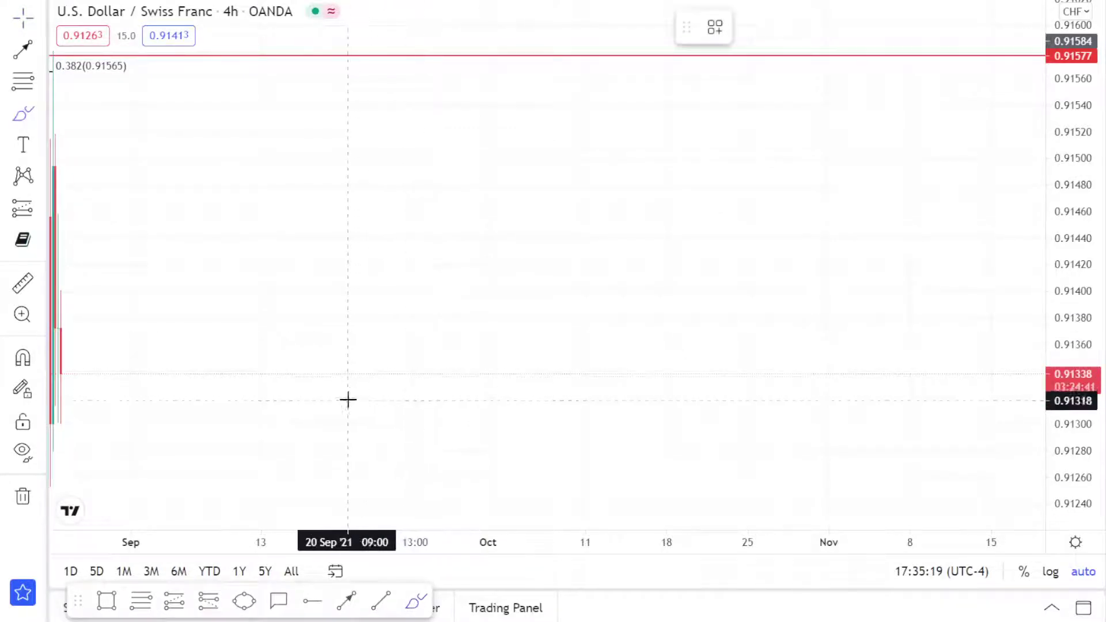
pyautogui.moveTo(348, 396)
pyautogui.mouseDown()
pyautogui.moveTo(409, 222)
pyautogui.moveTo(449, 304)
pyautogui.moveTo(521, 136)
pyautogui.mouseUp()
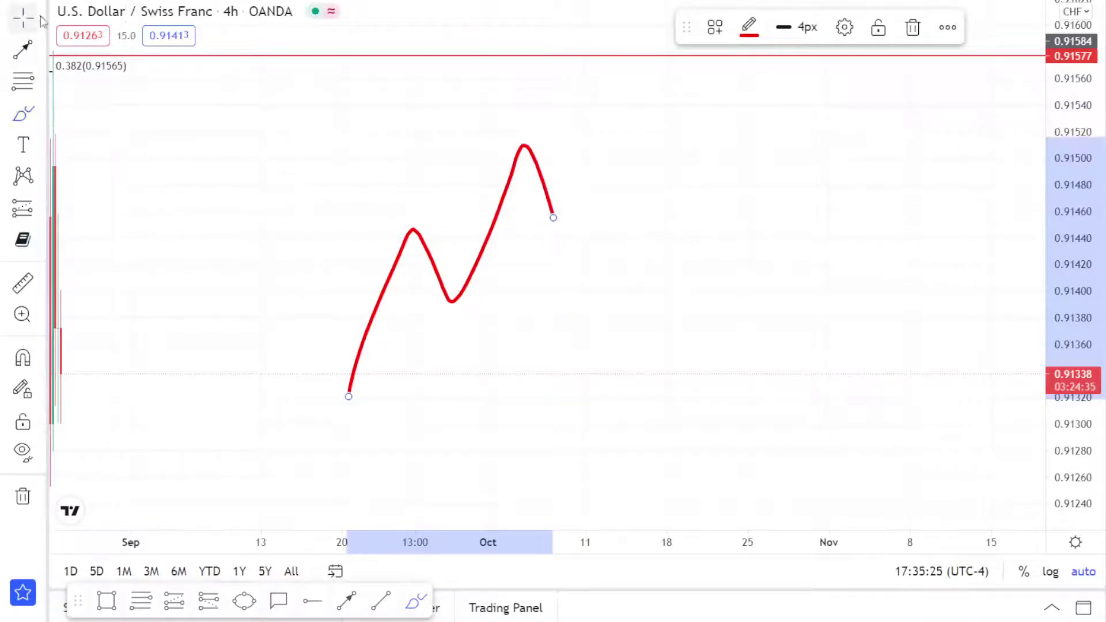
# Step: Draw a Fibonacci retracement on the sketched path's second upswing, from 0.91391 on 28 September to 0.91511 on 15 October
pyautogui.click(137, 601)
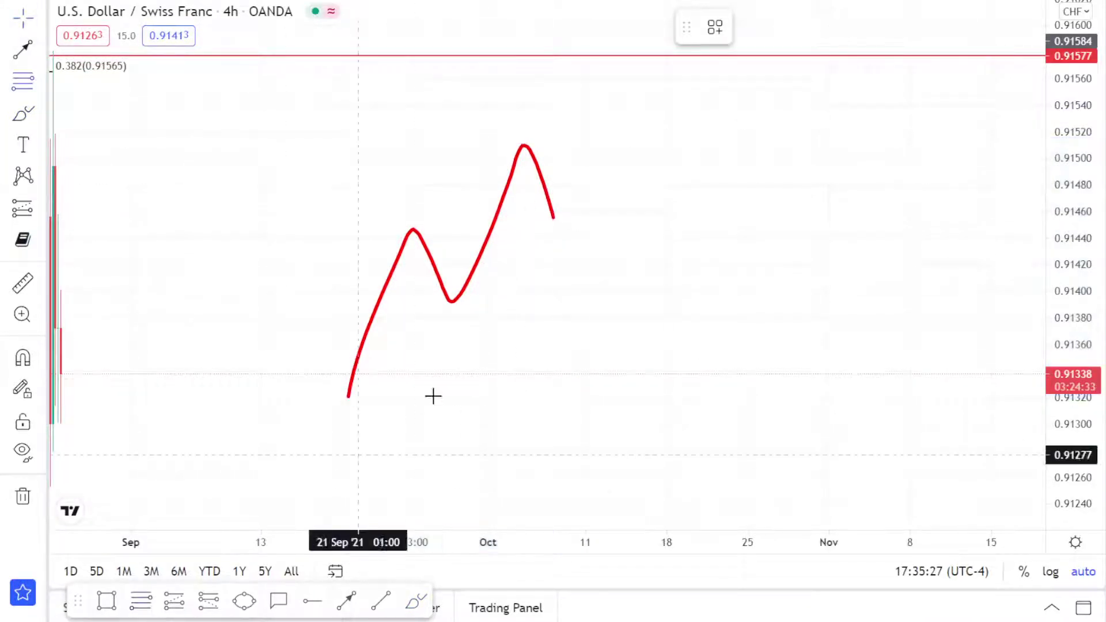
pyautogui.click(344, 397)
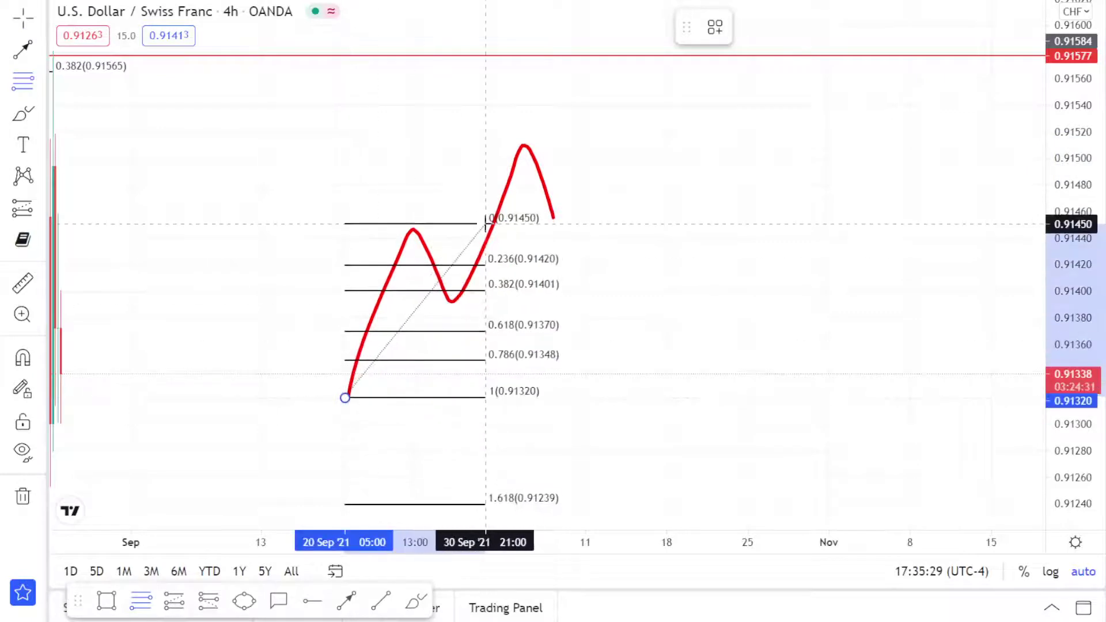
pyautogui.press('Escape')
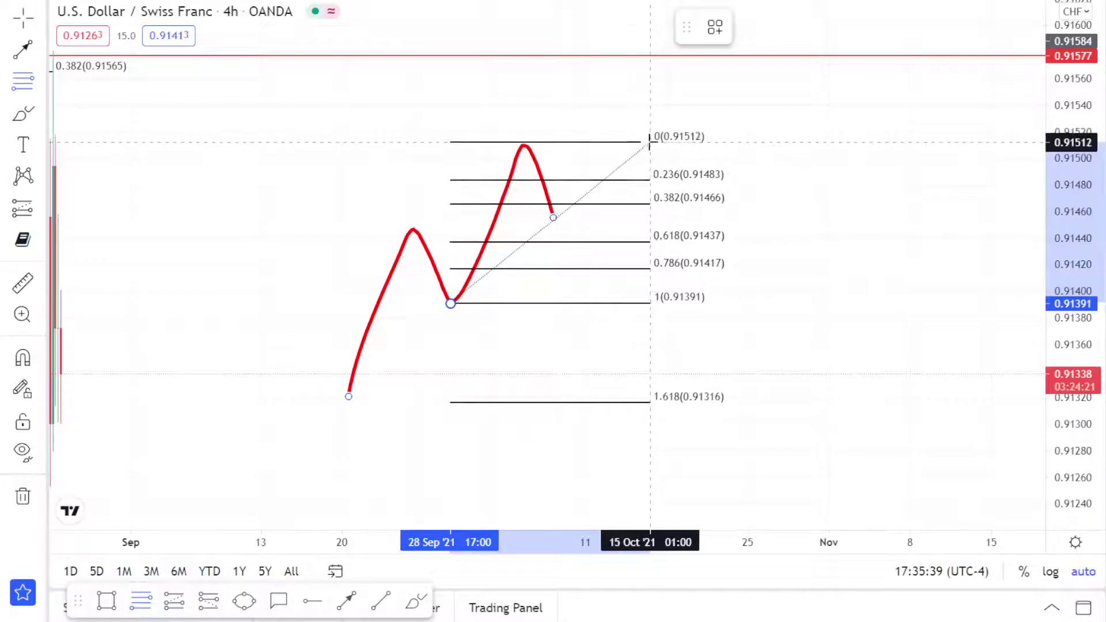
pyautogui.click(650, 144)
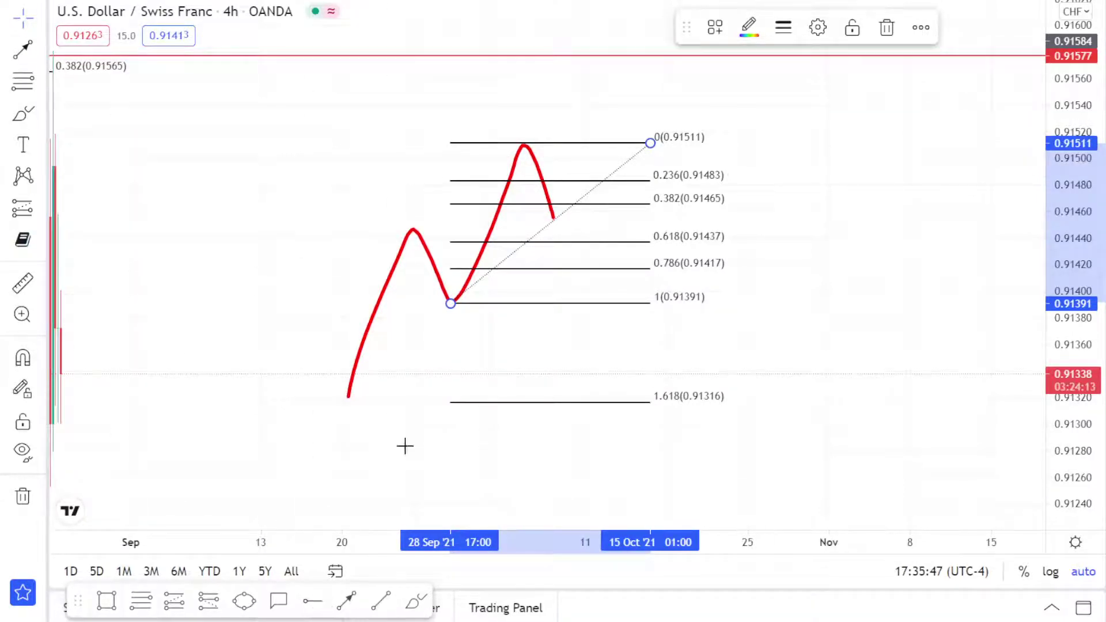
# Step: Draw a nearly horizontal trend line through the sketched path's first peak at about 0.91448, from 22 September to 22 October
pyautogui.click(400, 227)
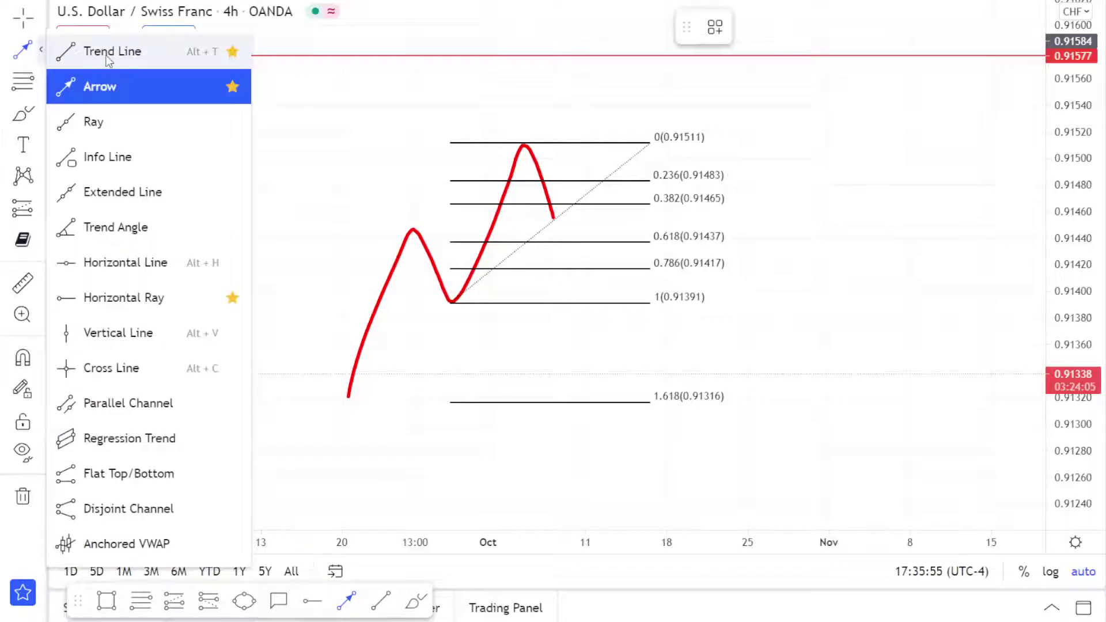
pyautogui.click(108, 56)
pyautogui.click(384, 227)
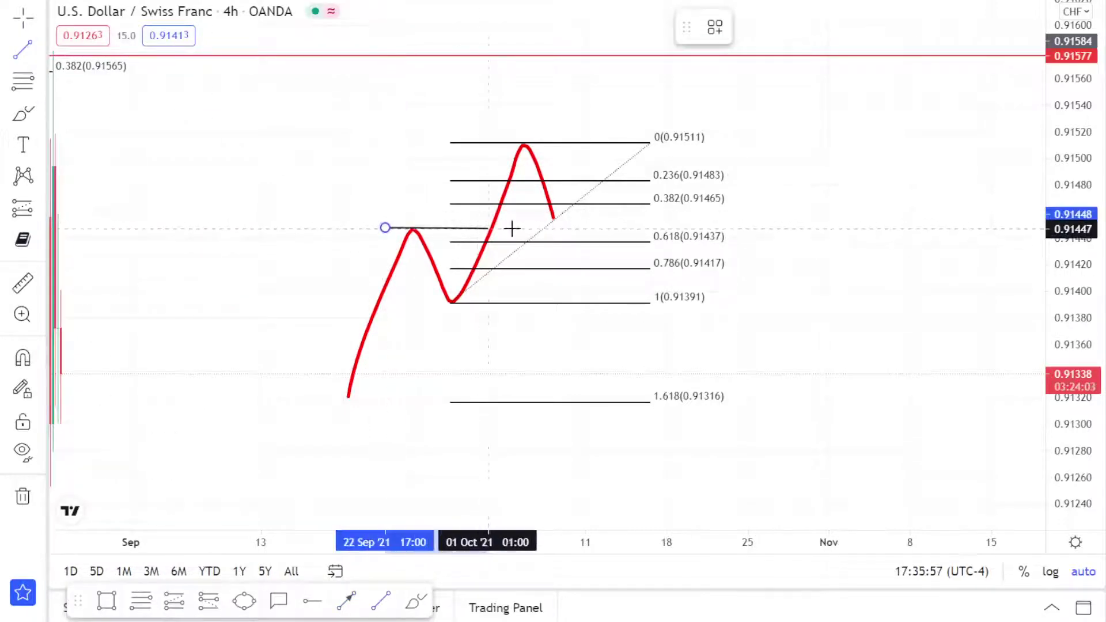
pyautogui.click(732, 228)
# Step: Place a long position at the end of the sketched path on 7 October with entry 0.91444, stop 0.91370 and target 0.91550
pyautogui.scroll(5, 617, 249)
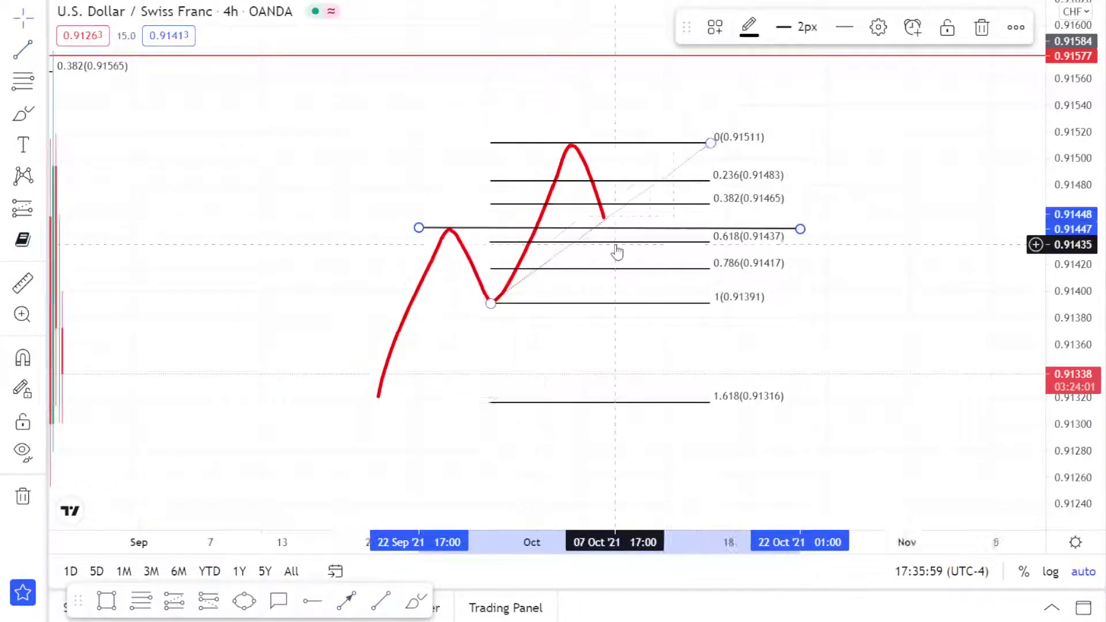
pyautogui.scroll(2, 920, 209)
pyautogui.click(363, 101)
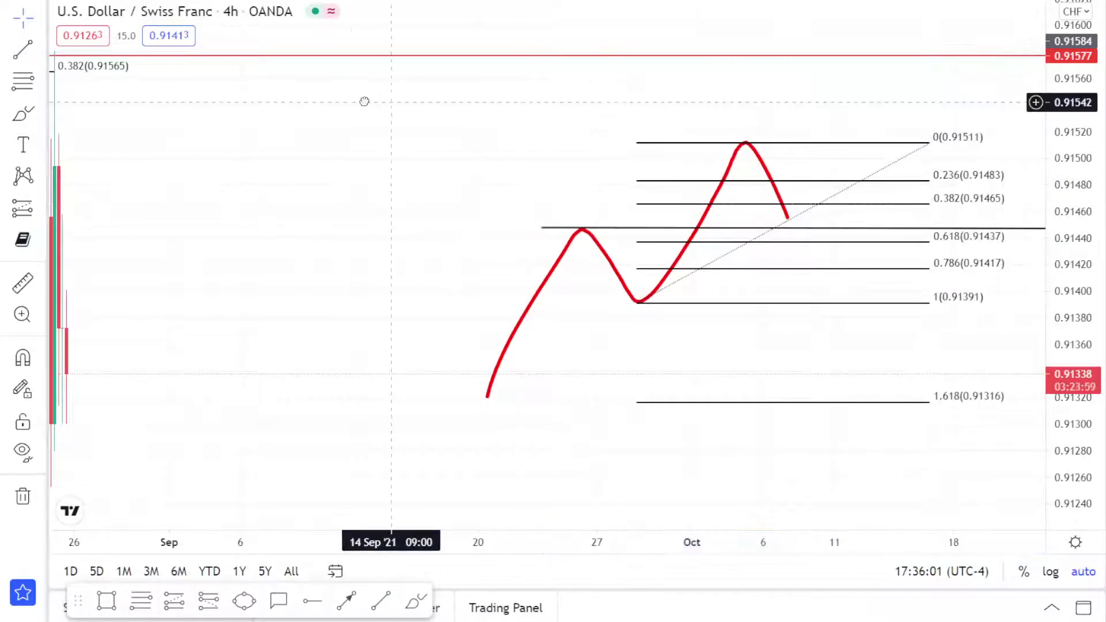
pyautogui.click(24, 211)
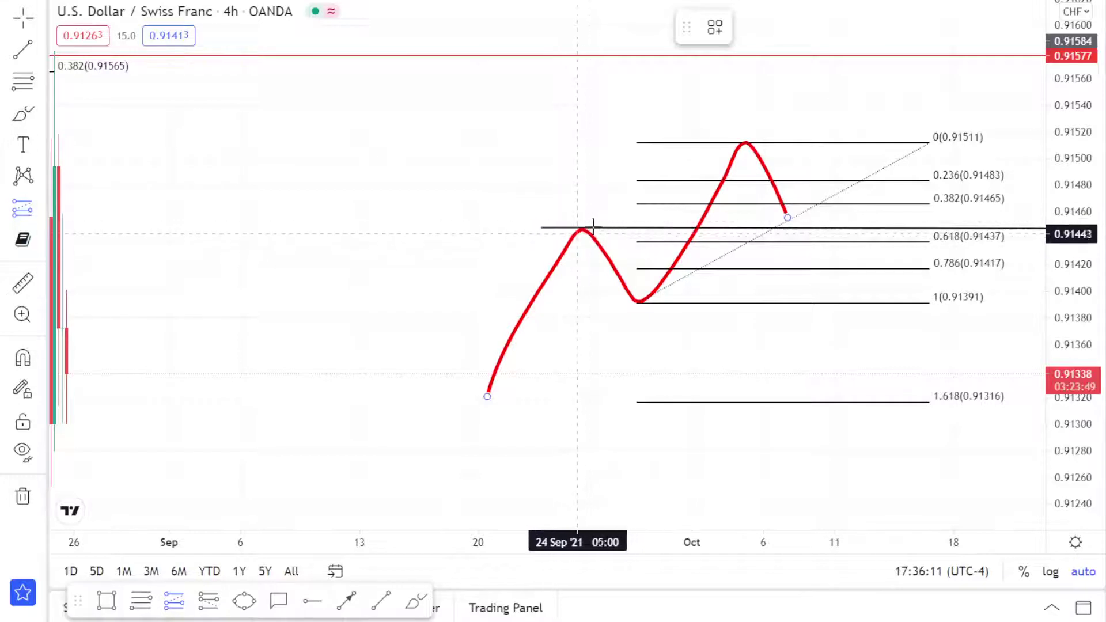
pyautogui.click(798, 232)
pyautogui.moveTo(826, 193); pyautogui.dragTo(816, 193)
pyautogui.moveTo(787, 144); pyautogui.dragTo(787, 92)
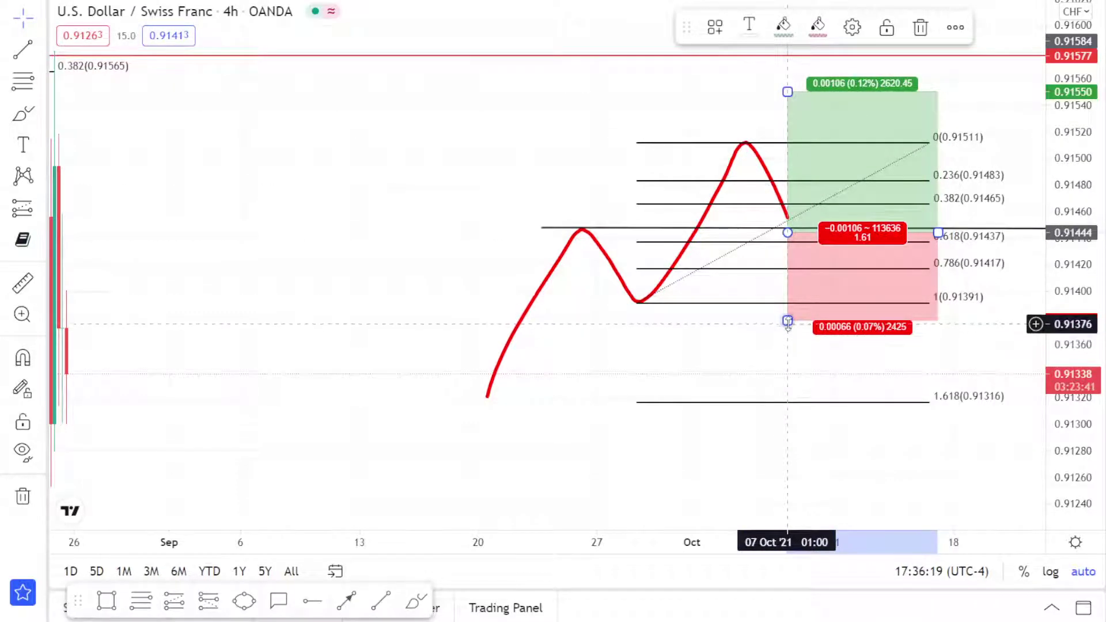
pyautogui.moveTo(788, 321)
pyautogui.mouseDown()
pyautogui.moveTo(790, 254)
pyautogui.moveTo(797, 328)
pyautogui.mouseUp()
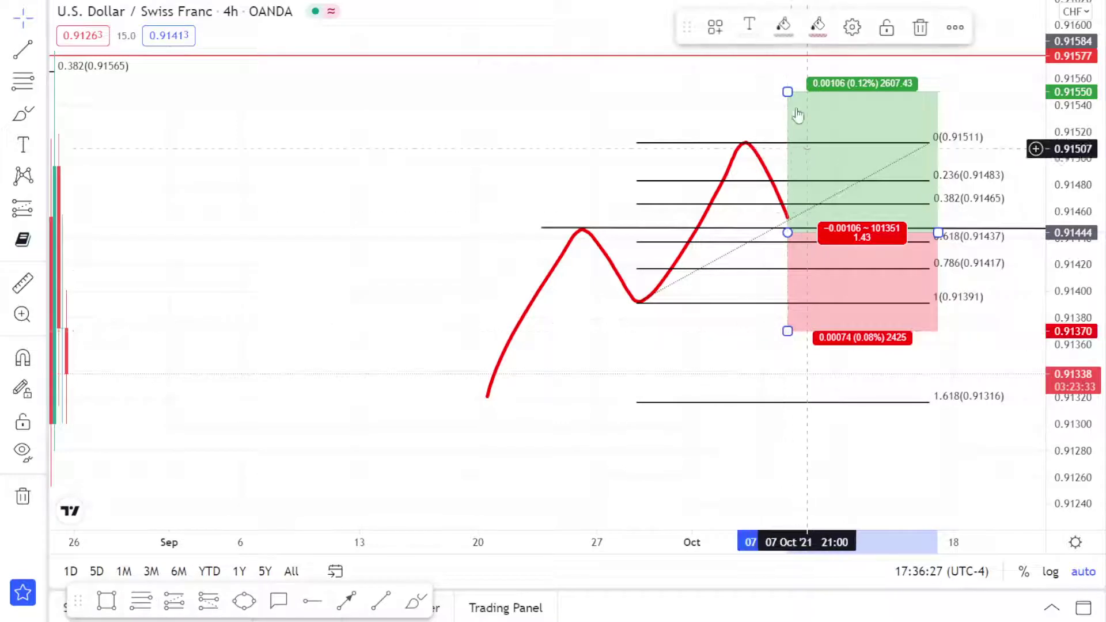
pyautogui.click(657, 89)
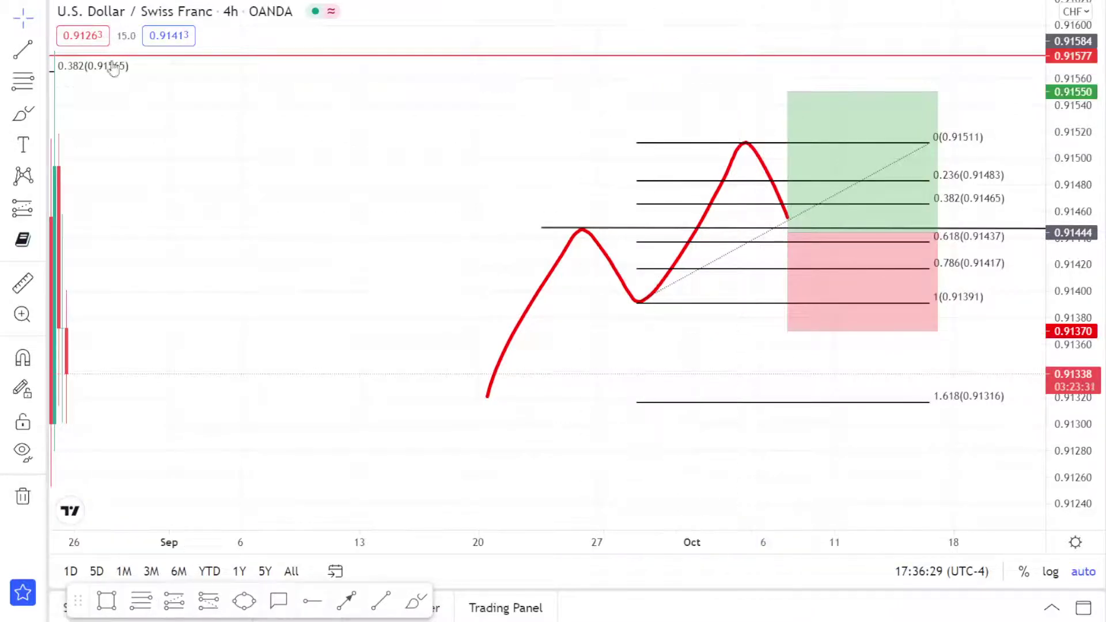
# Step: Enable the -0.272 and -0.618 levels on the Fibonacci retracement over the sketched path
pyautogui.click(705, 148)
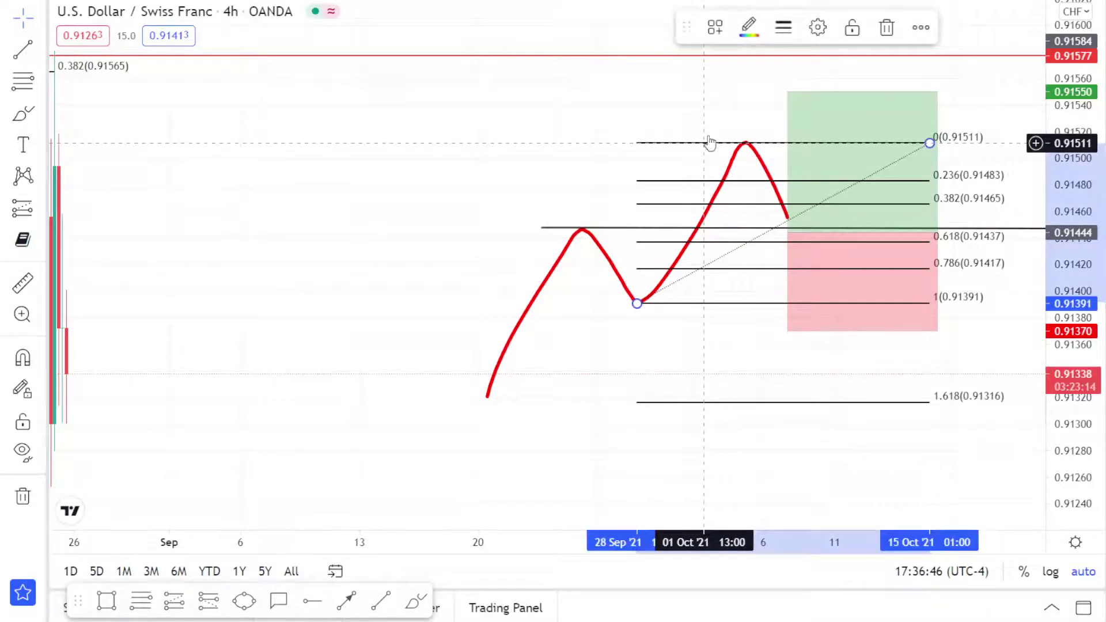
pyautogui.click(817, 29)
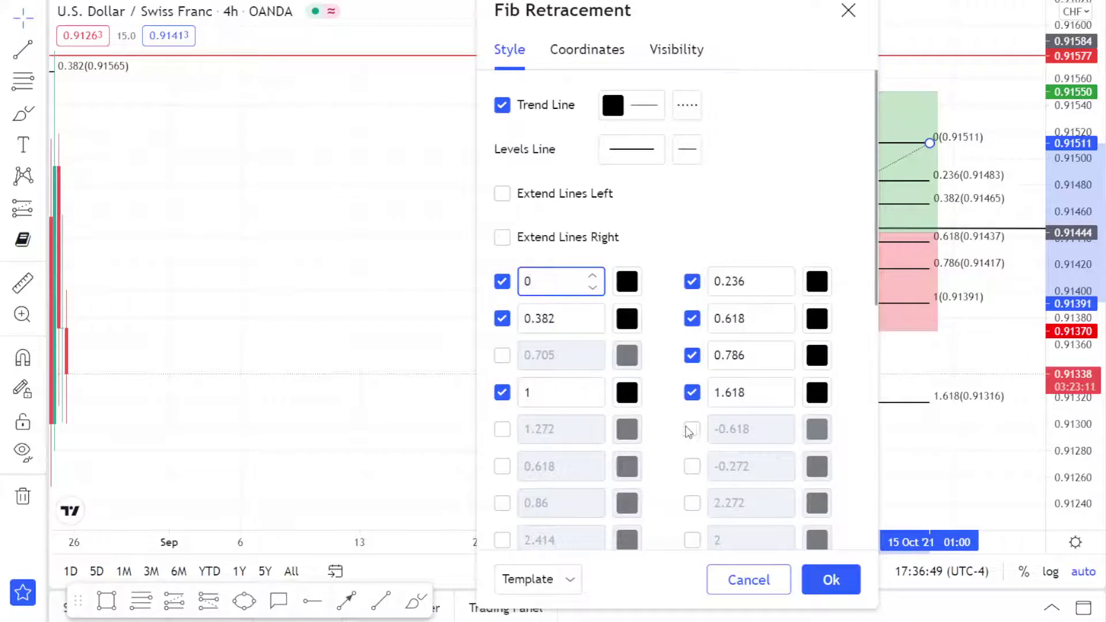
pyautogui.click(692, 466)
pyautogui.click(692, 429)
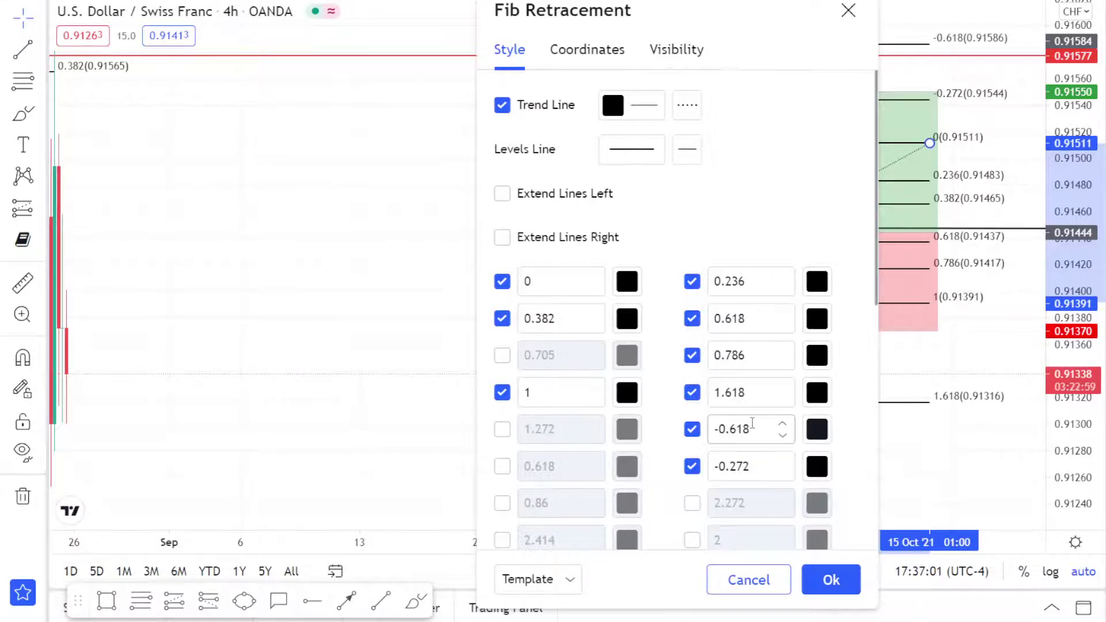
pyautogui.click(834, 583)
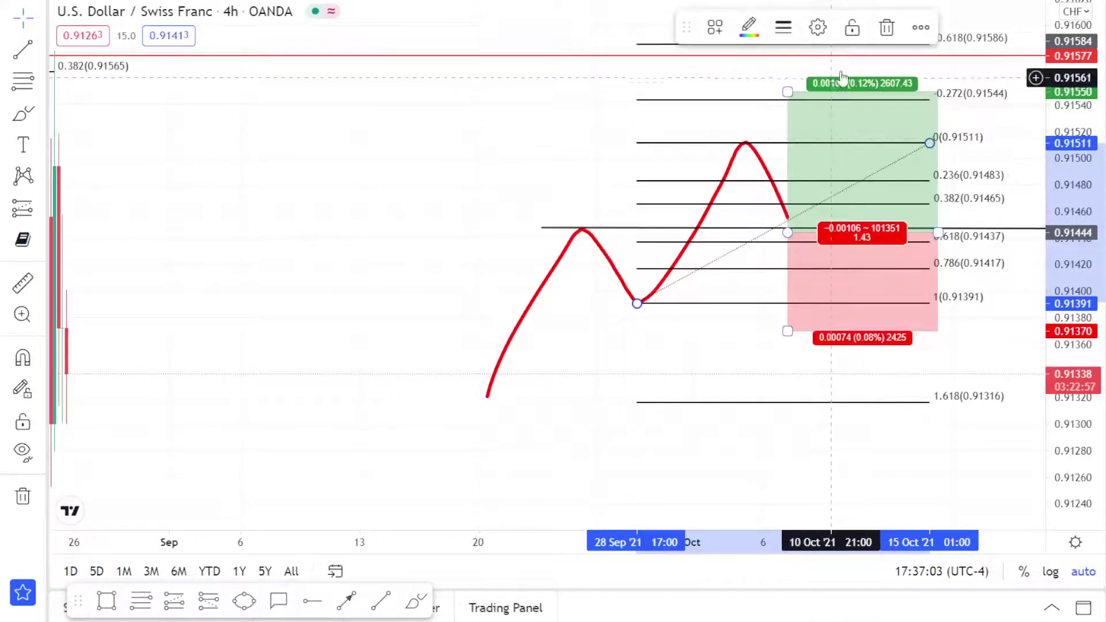
# Step: Lower the October long position's target to 0.91546, next to the -0.272 level
pyautogui.moveTo(788, 89)
pyautogui.mouseDown()
pyautogui.moveTo(787, 43)
pyautogui.moveTo(787, 97)
pyautogui.mouseUp()
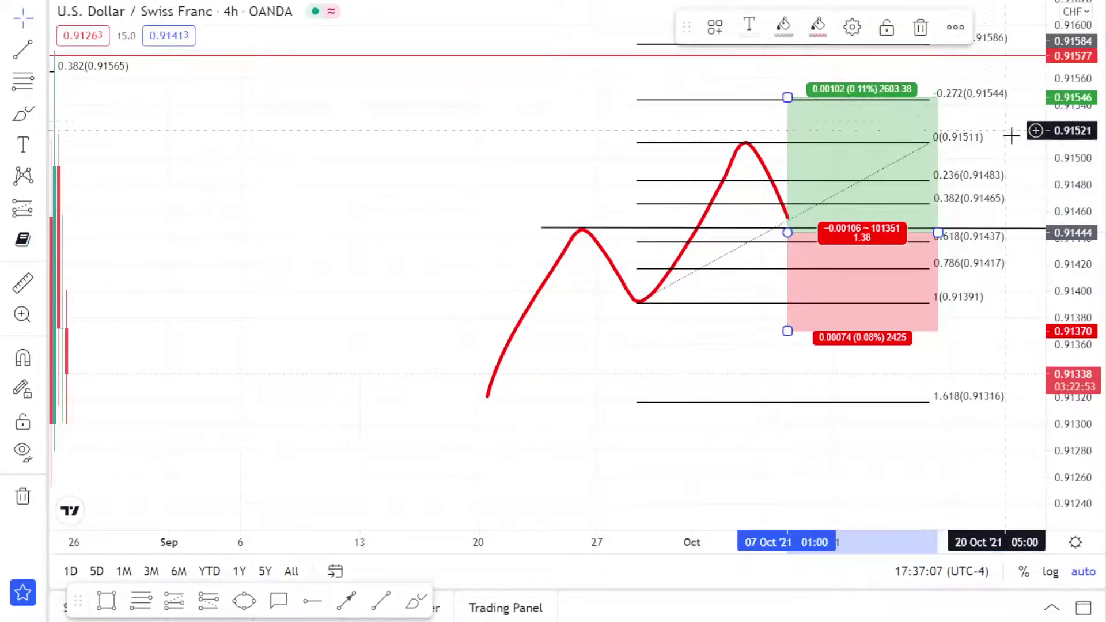
pyautogui.click(969, 144)
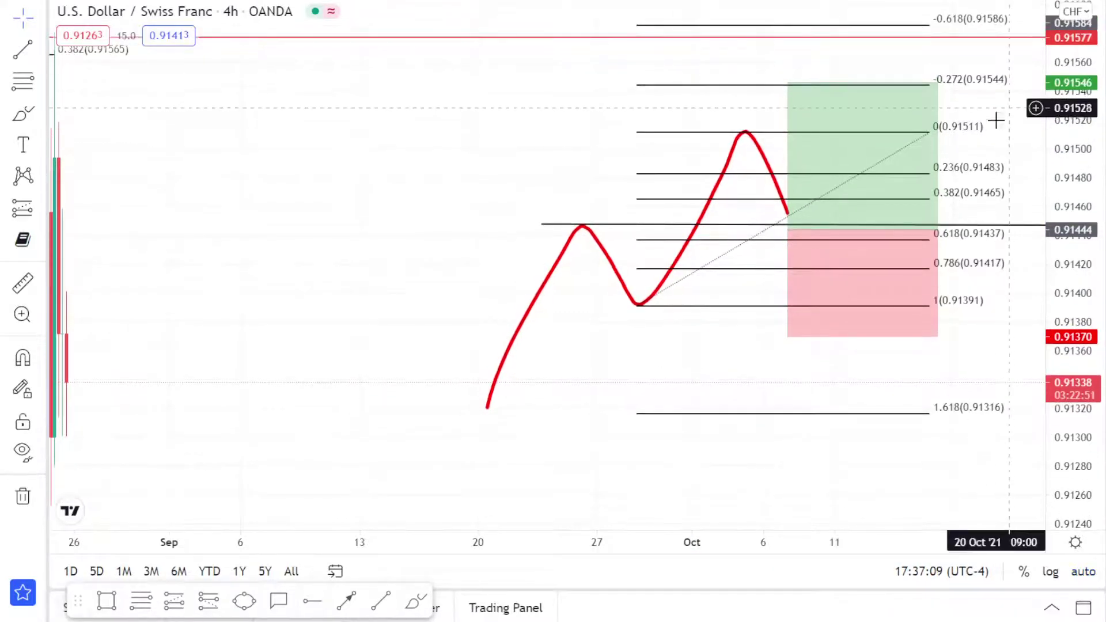
pyautogui.moveTo(995, 119); pyautogui.dragTo(907, 162)
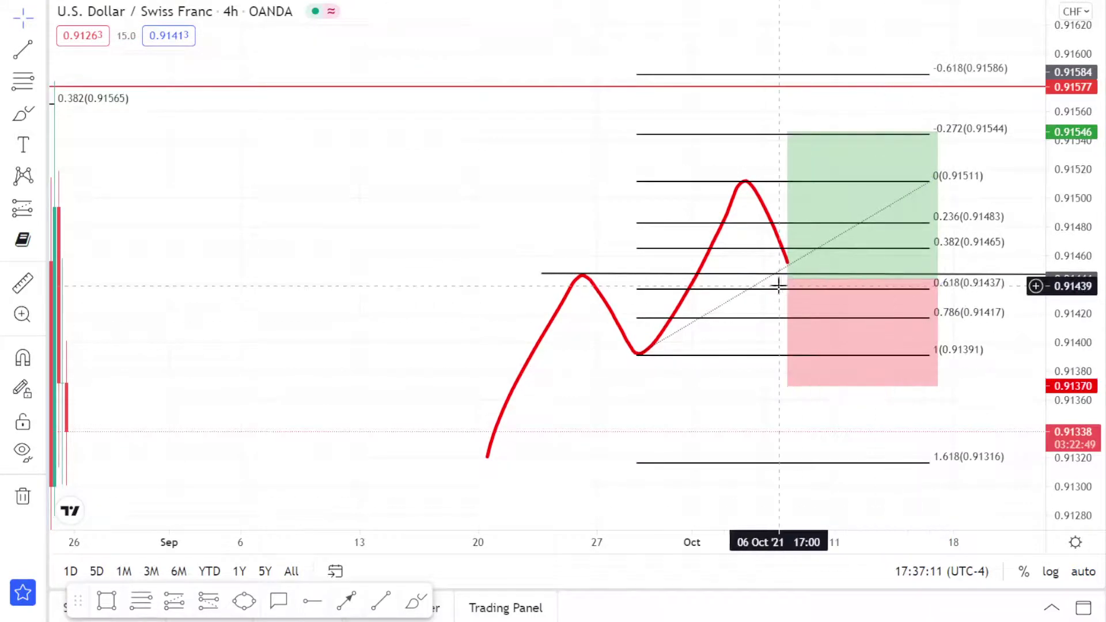
# Step: Brush the expected rise in red from about 0.91450 on 7 October up to the -0.272 level and on to the -0.618 level
pyautogui.click(381, 601)
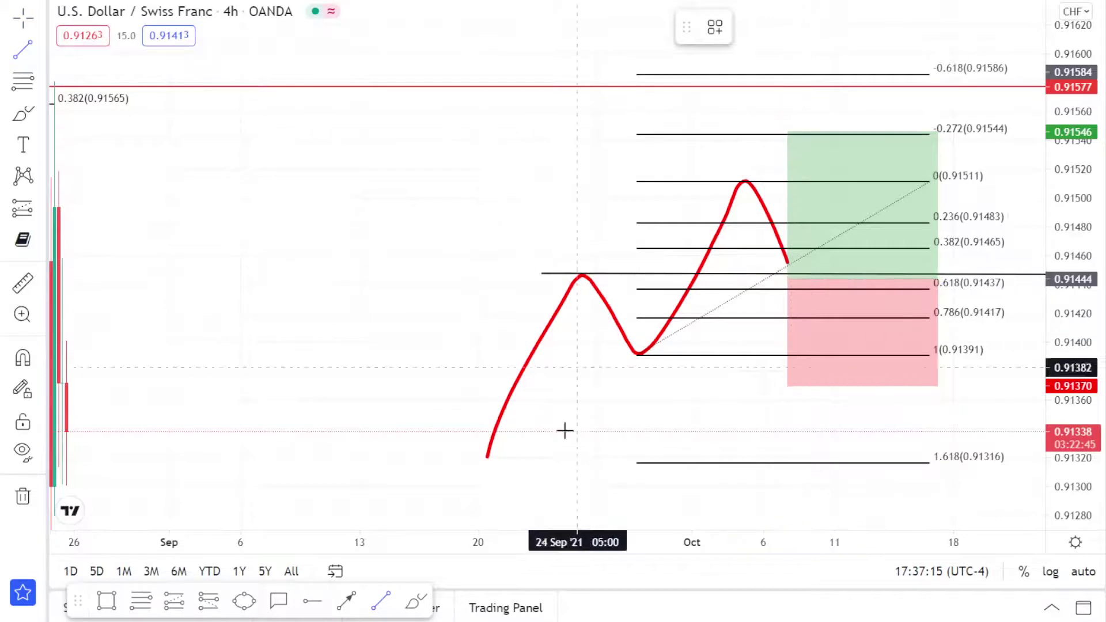
pyautogui.click(418, 605)
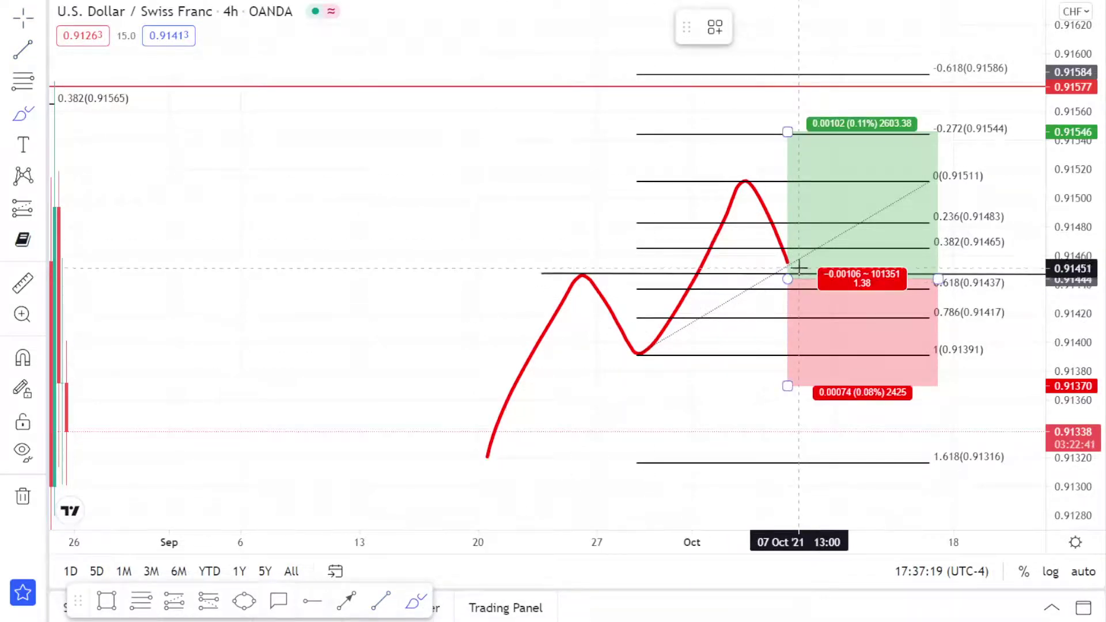
pyautogui.moveTo(803, 271); pyautogui.dragTo(830, 133)
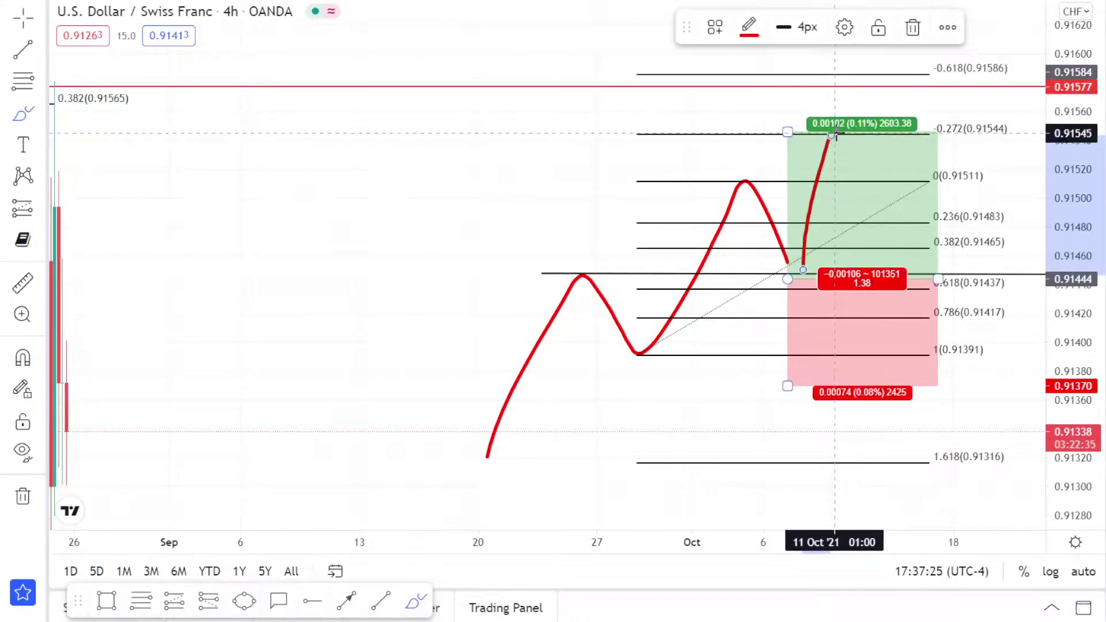
pyautogui.moveTo(836, 131); pyautogui.dragTo(862, 69)
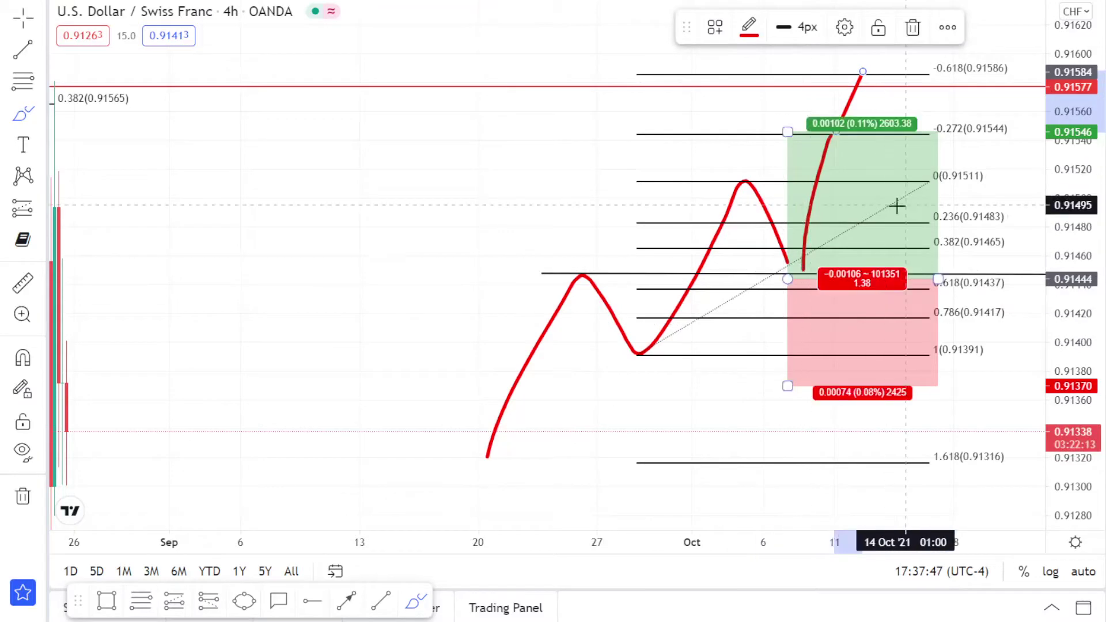
# Step: Turn automatic price scaling back on for the chart
pyautogui.scroll(-2, 551, 243)
pyautogui.scroll(4, 551, 244)
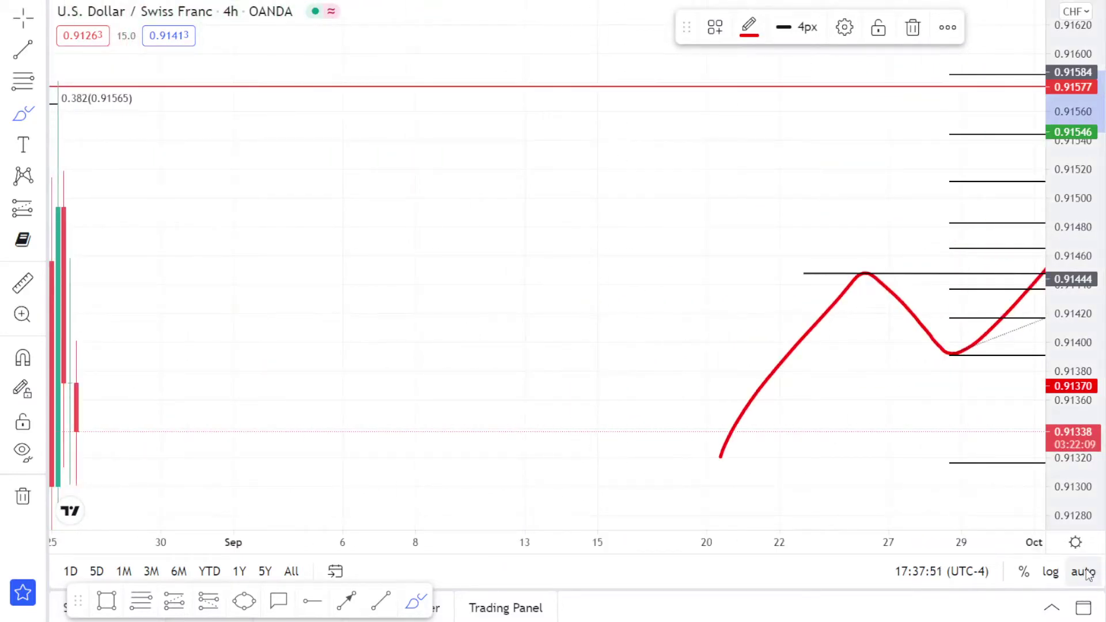
pyautogui.click(1083, 572)
pyautogui.click(795, 170)
pyautogui.click(355, 203)
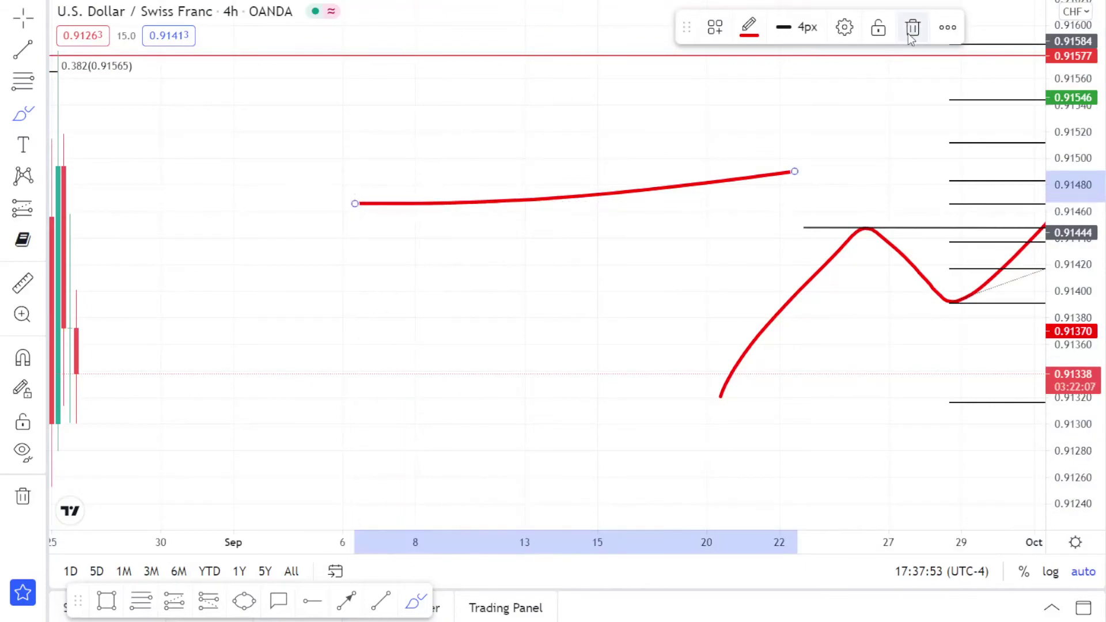